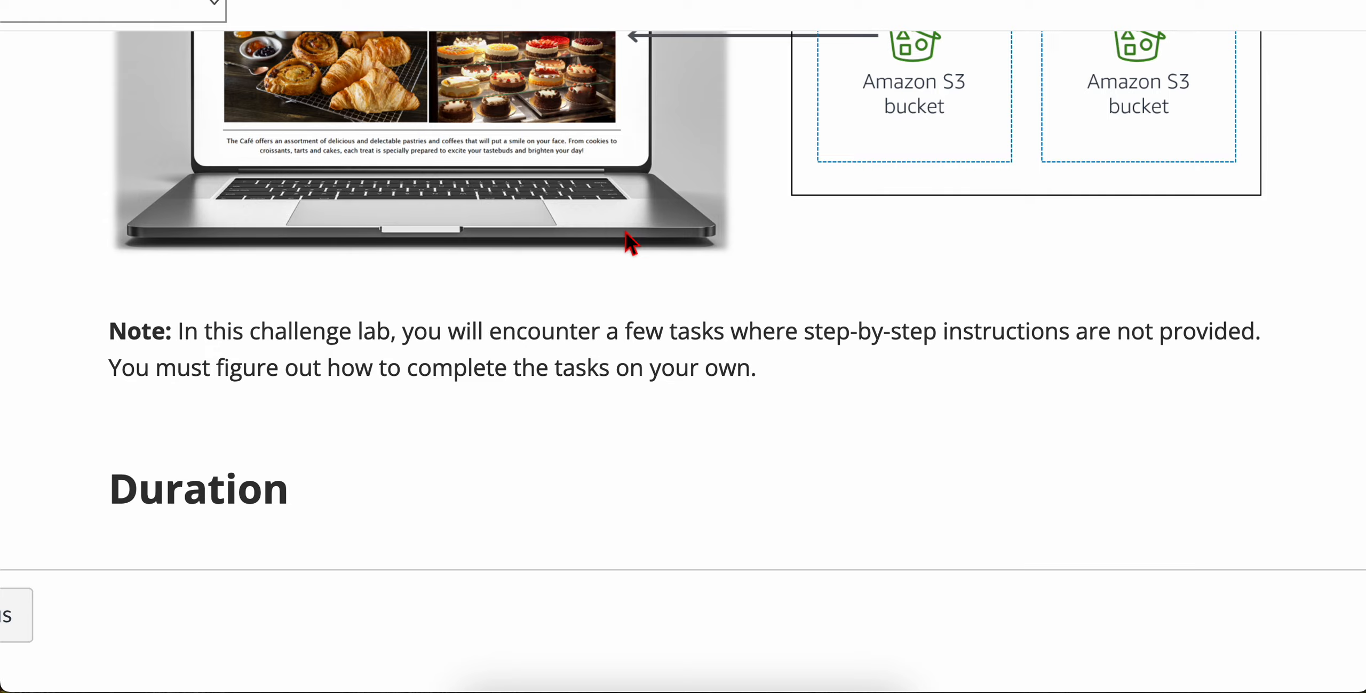
- Read the lab's duration, AWS service restrictions and instructions for accessing the AWS Management Console
scroll(595, 324, down, 3)
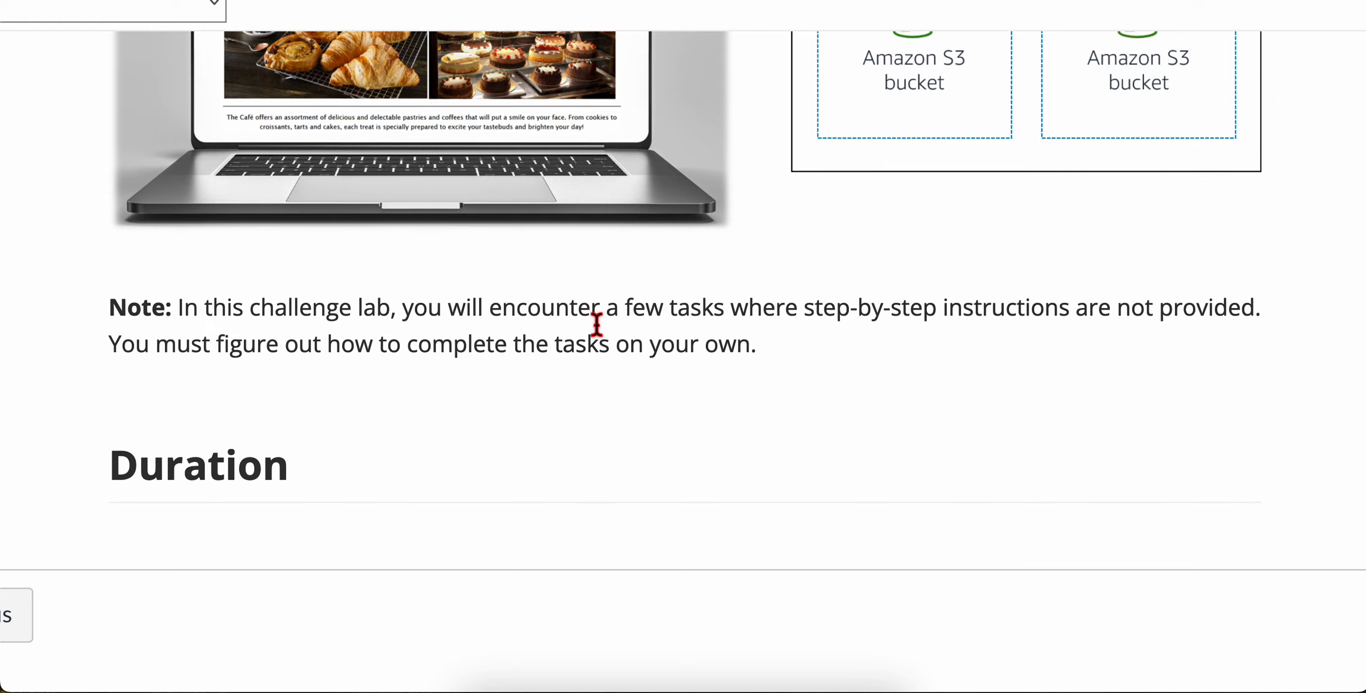
scroll(601, 333, down, 5)
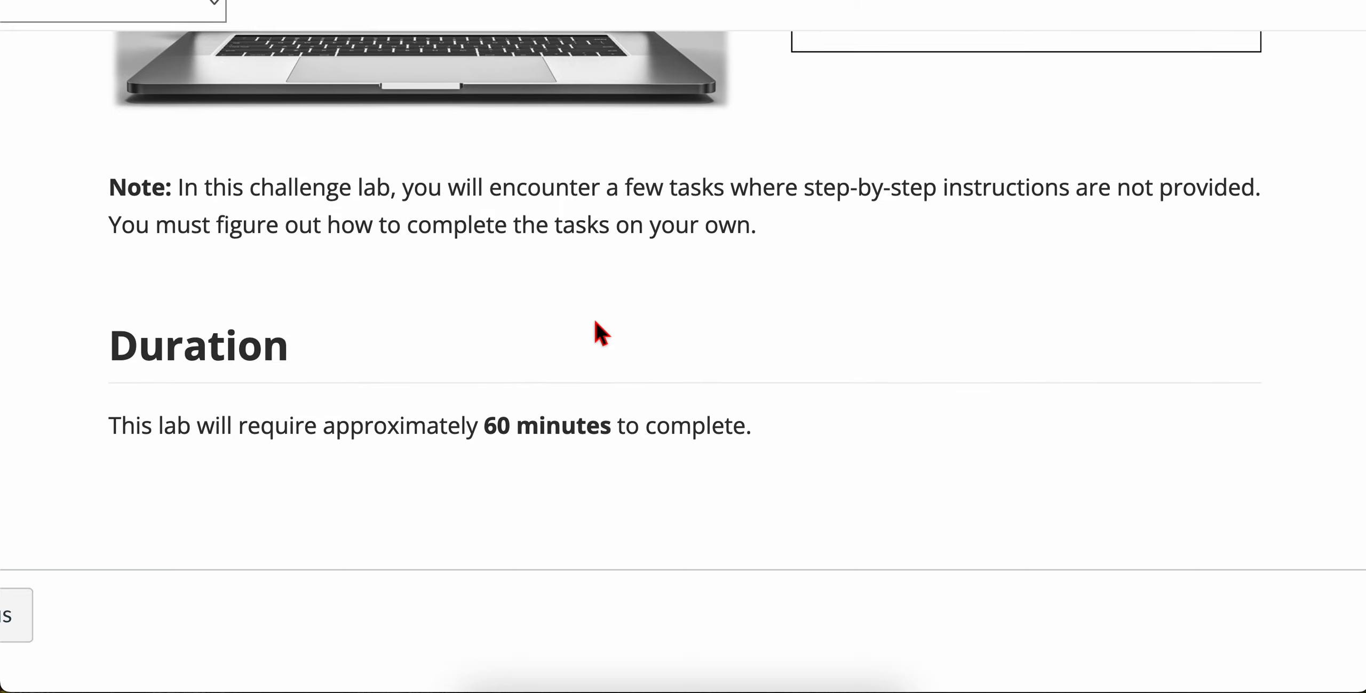
scroll(595, 321, down, 5)
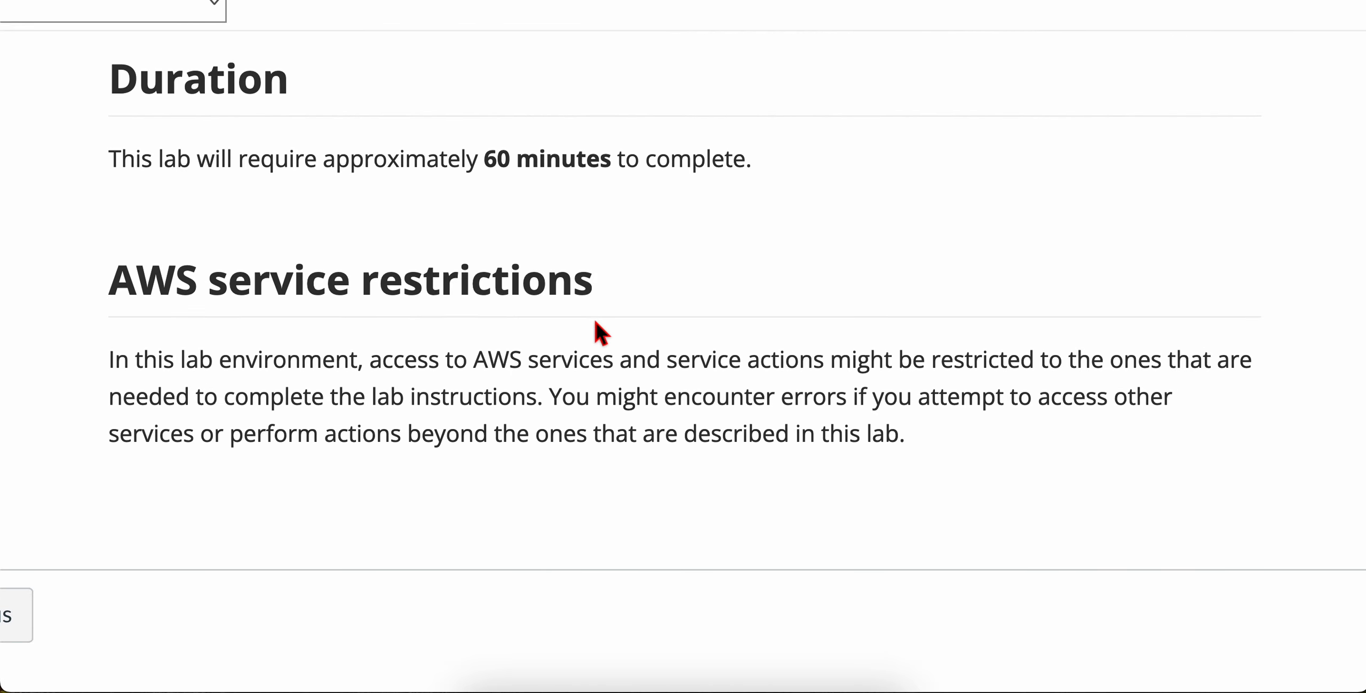
scroll(596, 323, up, 1)
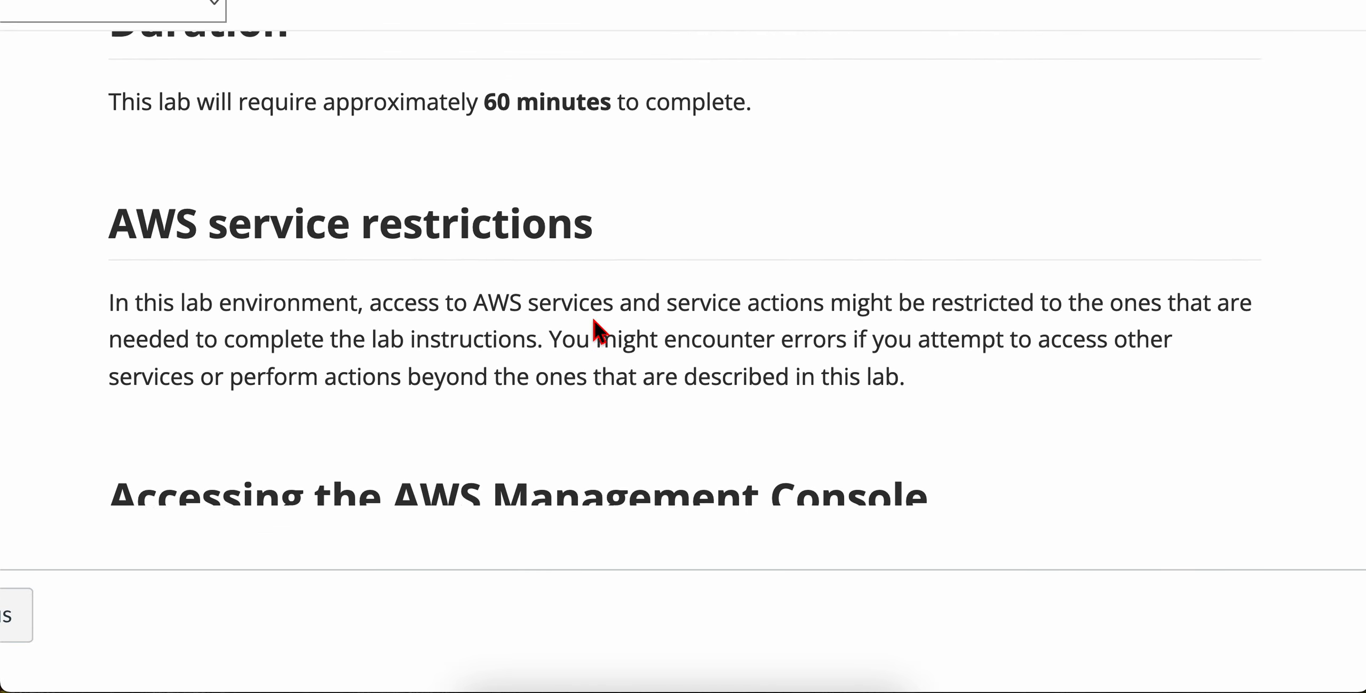
scroll(589, 317, down, 2)
scroll(592, 318, down, 3)
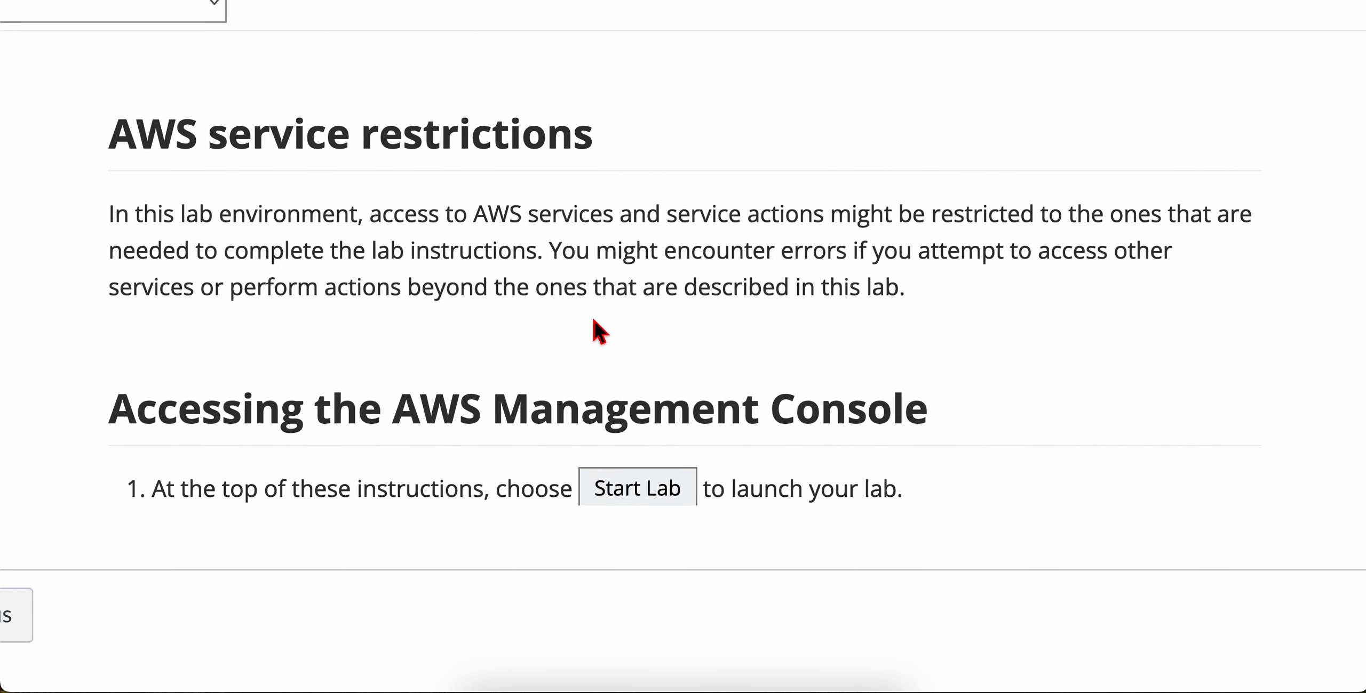
scroll(592, 318, down, 10)
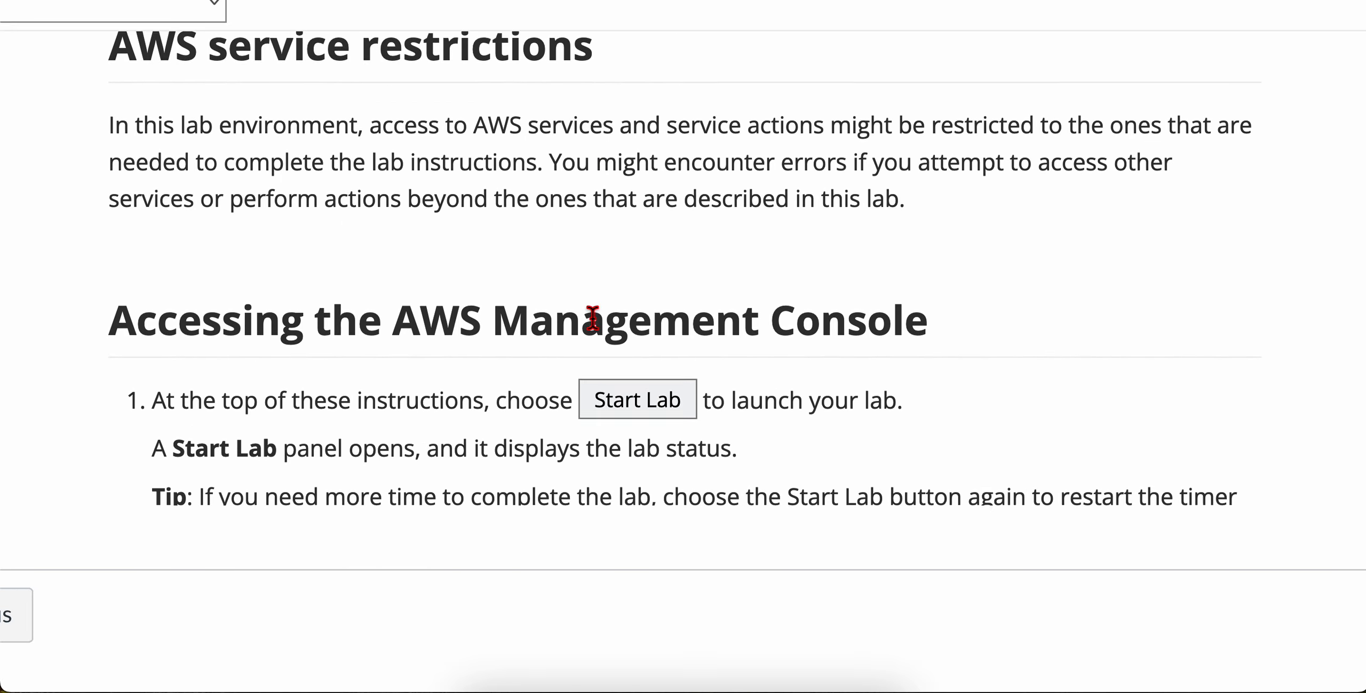
scroll(592, 319, down, 10)
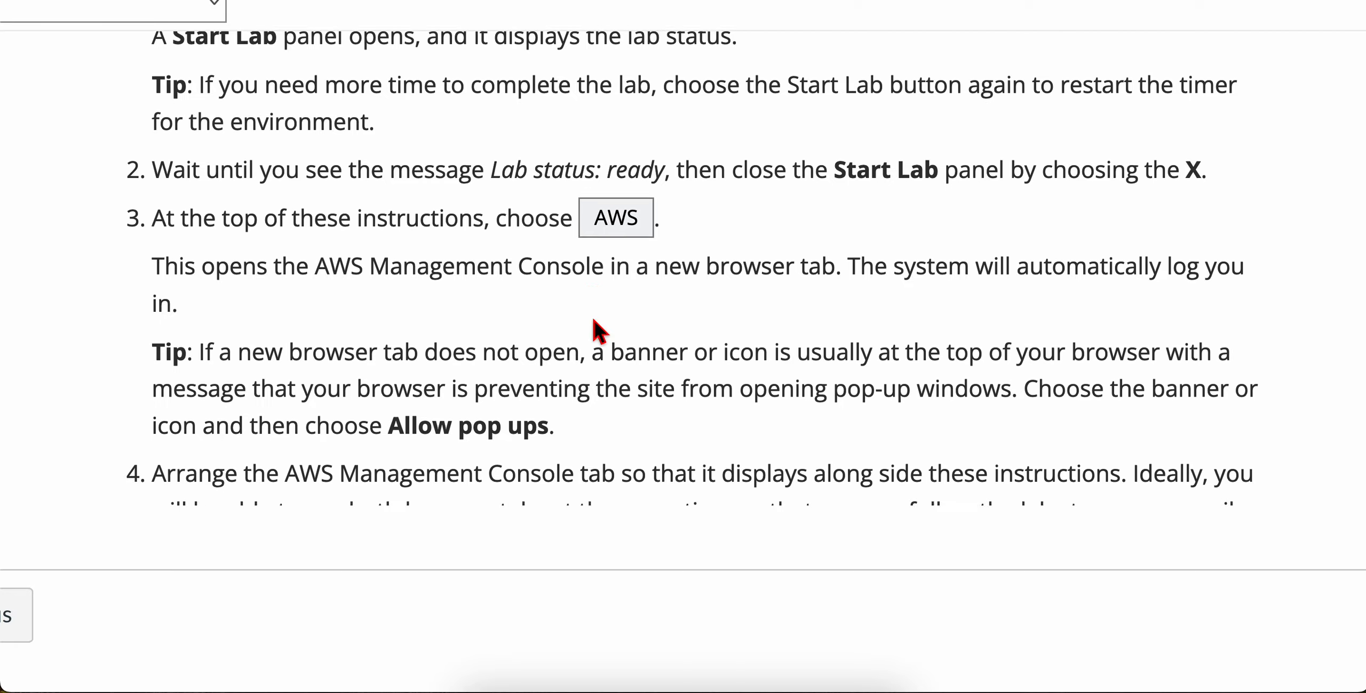
scroll(592, 320, down, 2)
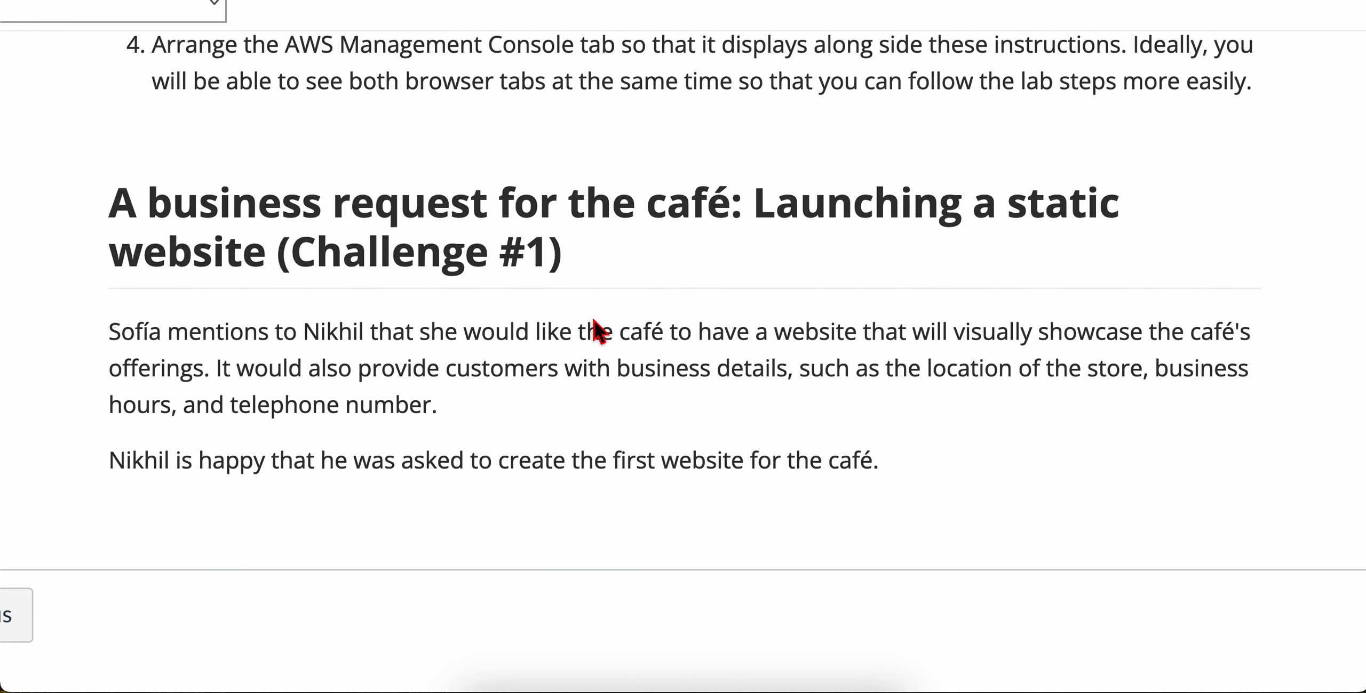
- Read the café's static website request for Challenge #1 and the Task 1 instructions on extracting the lab files
scroll(590, 317, up, 5)
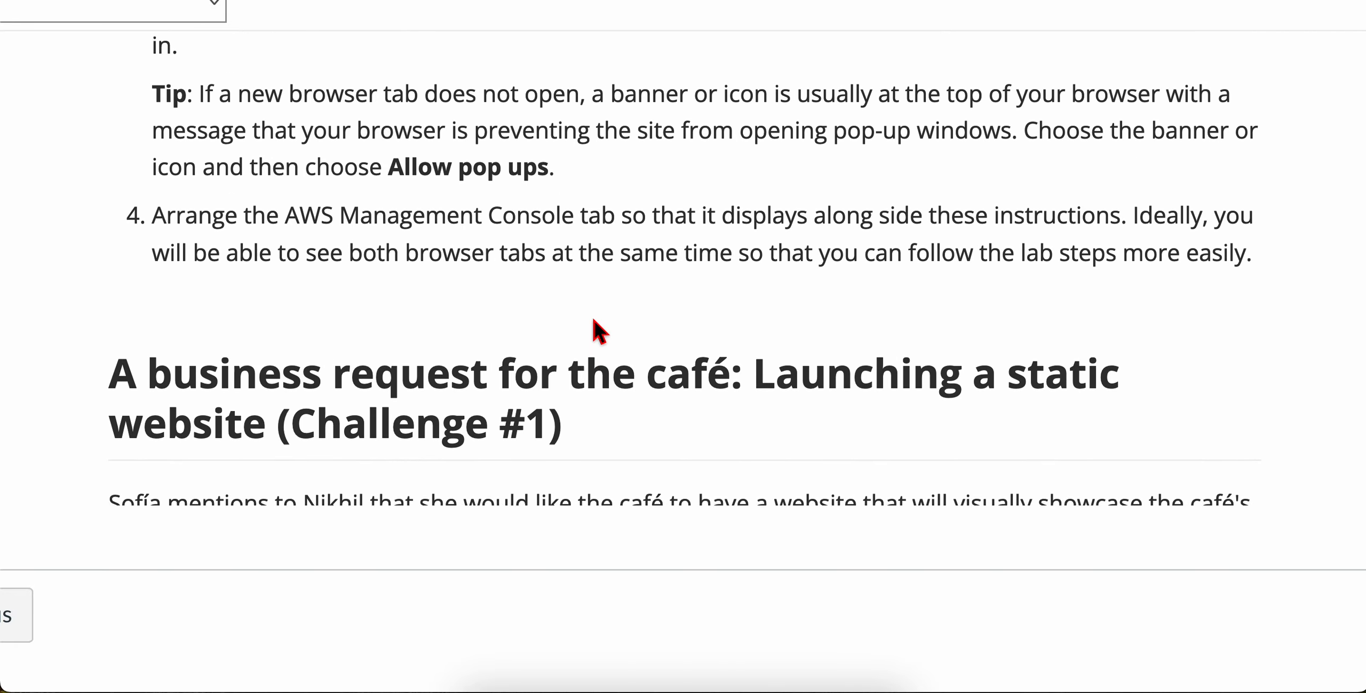
scroll(597, 329, down, 2)
scroll(579, 387, up, 1)
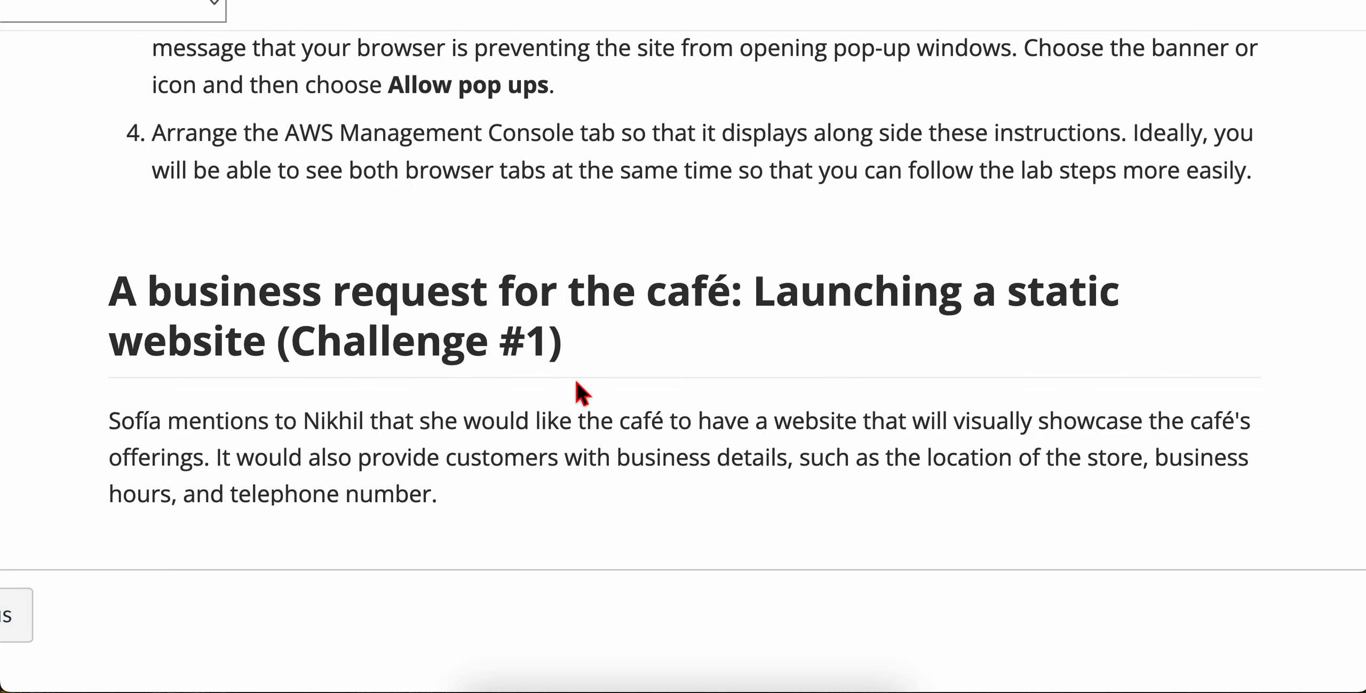
scroll(579, 386, down, 2)
scroll(578, 384, down, 2)
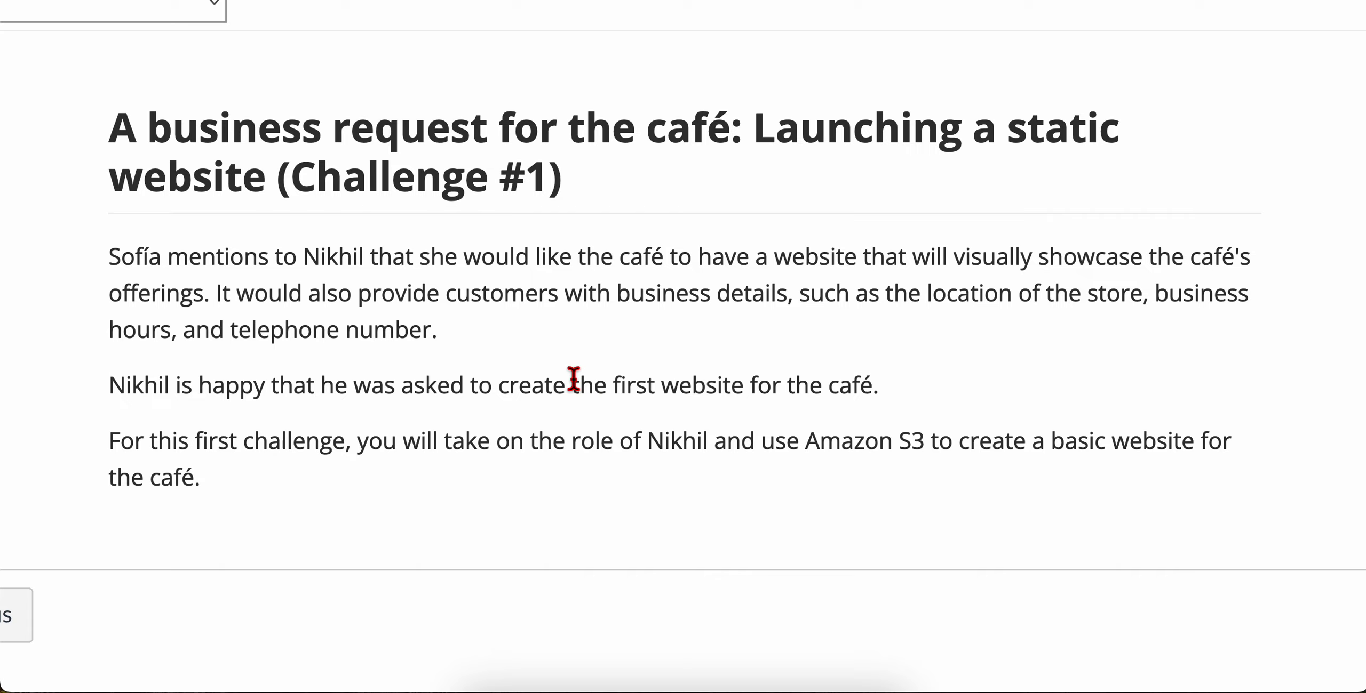
scroll(574, 379, down, 4)
scroll(577, 387, up, 2)
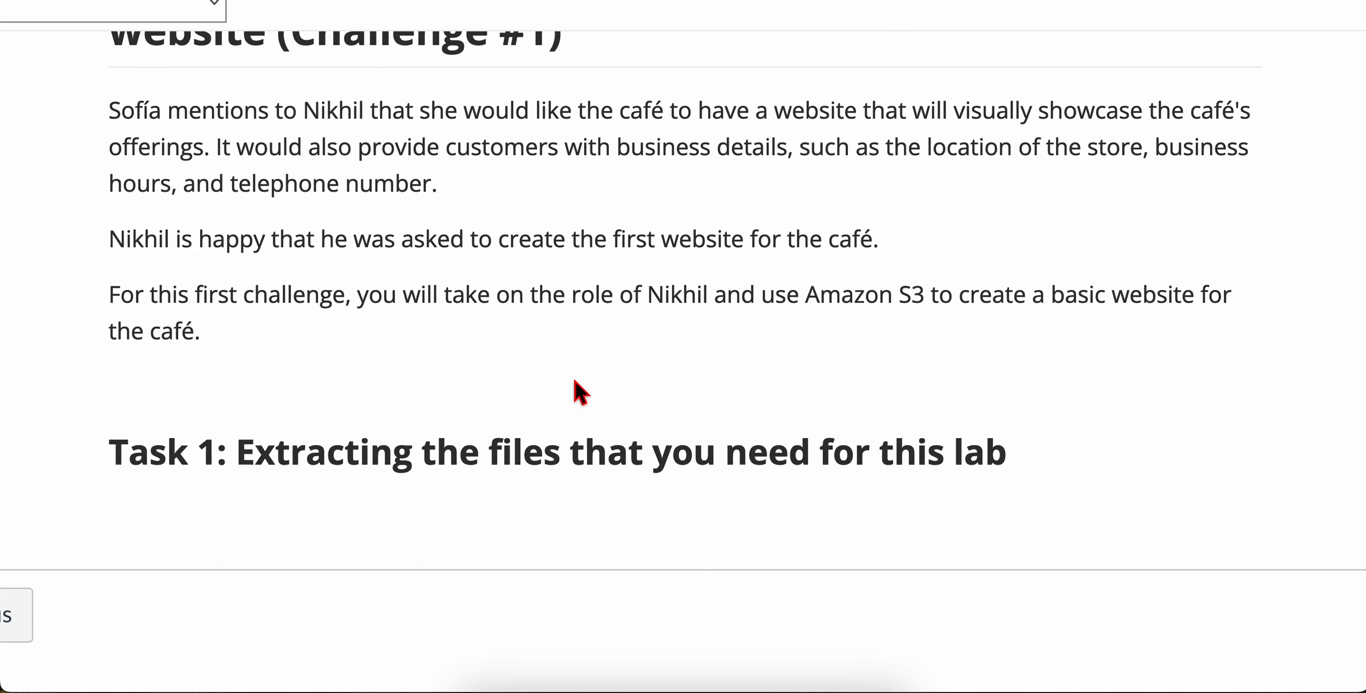
scroll(576, 387, up, 1)
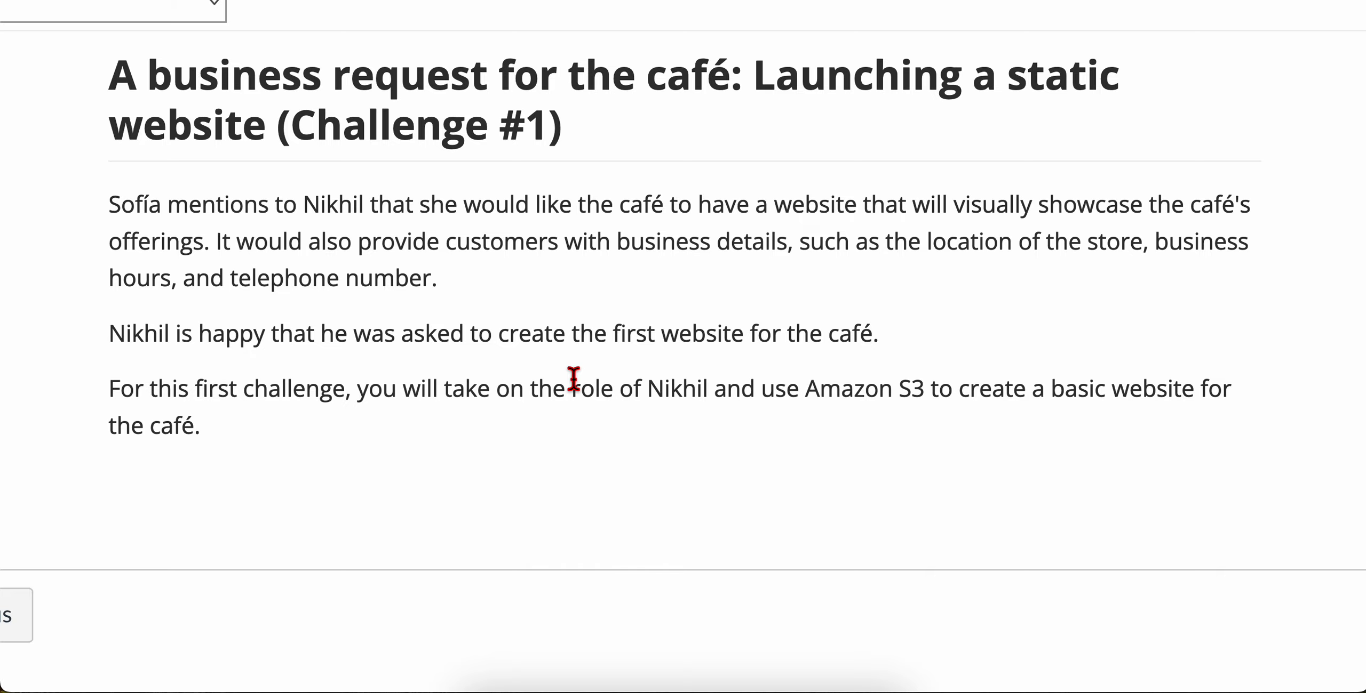
scroll(573, 382, down, 3)
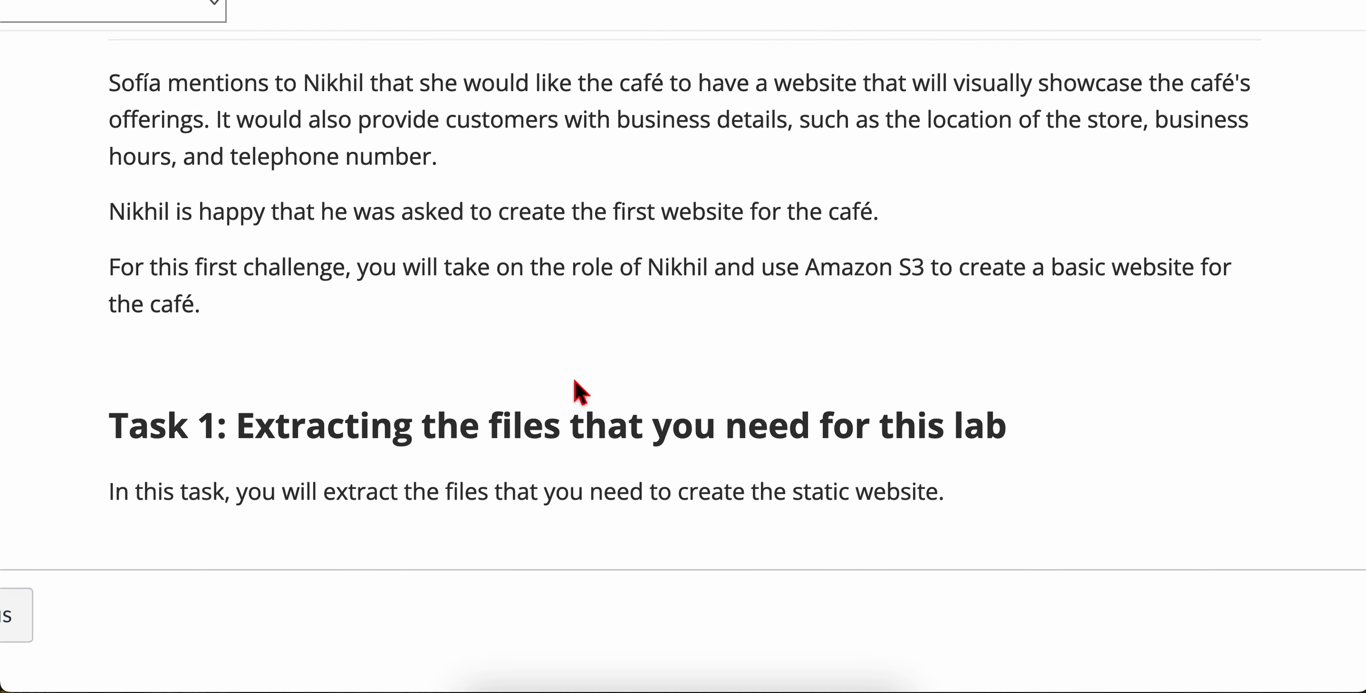
scroll(574, 381, down, 1)
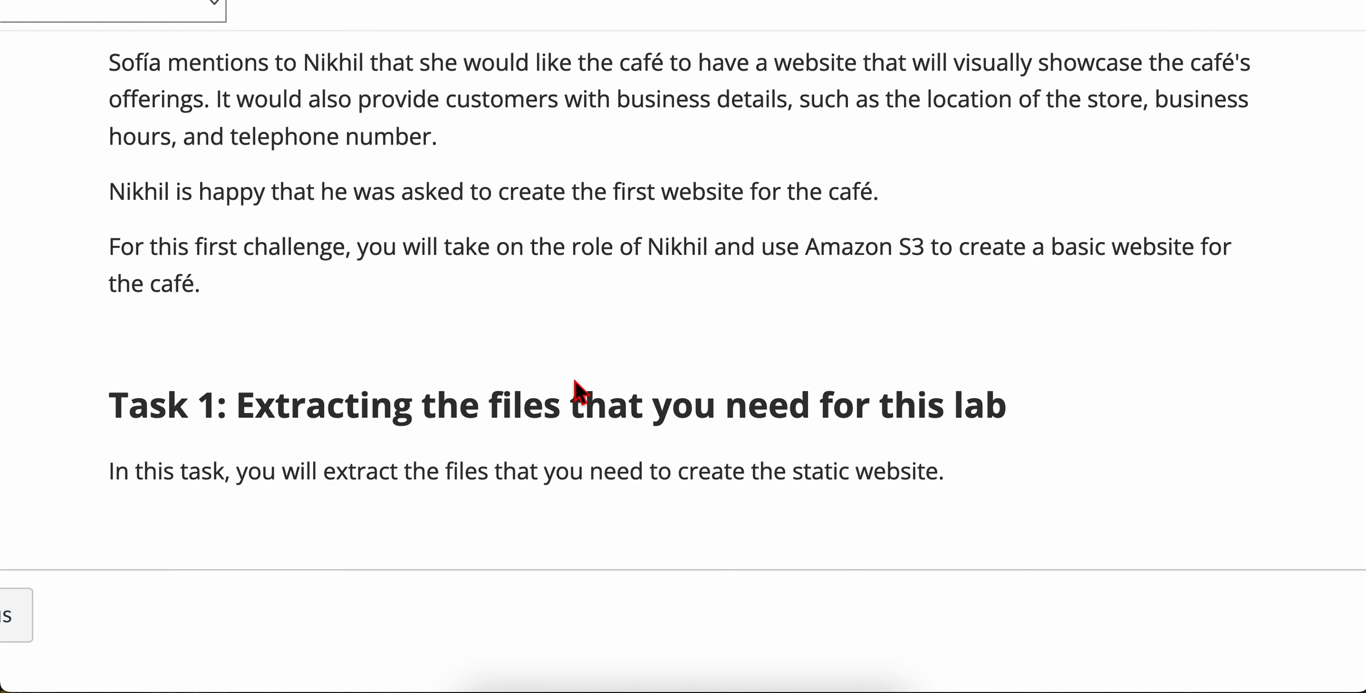
scroll(574, 380, down, 1)
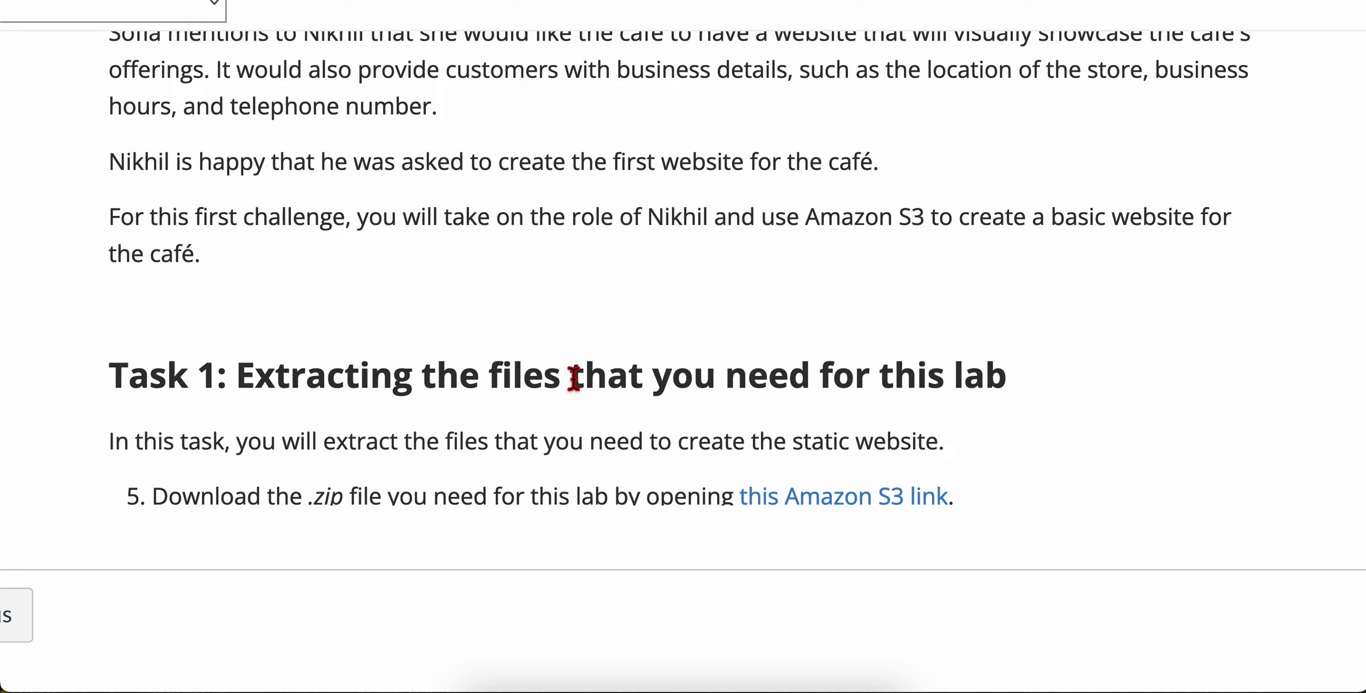
scroll(573, 379, down, 4)
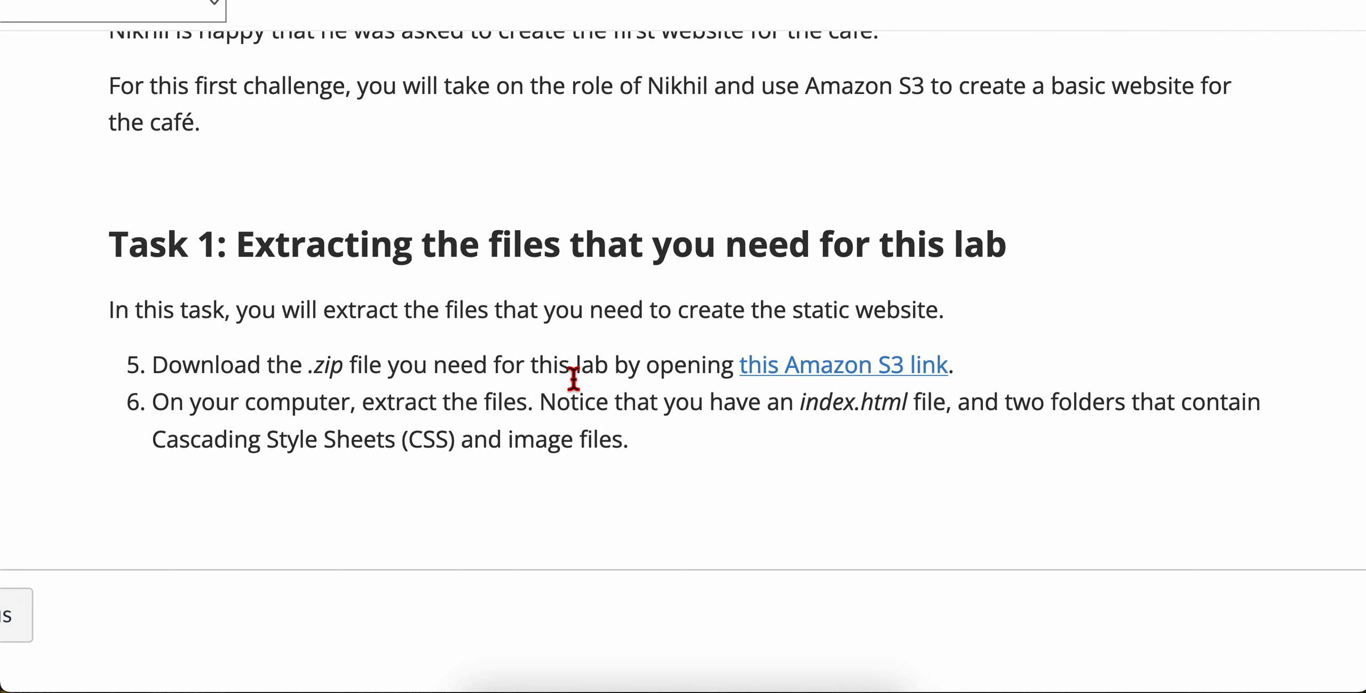
scroll(574, 379, down, 2)
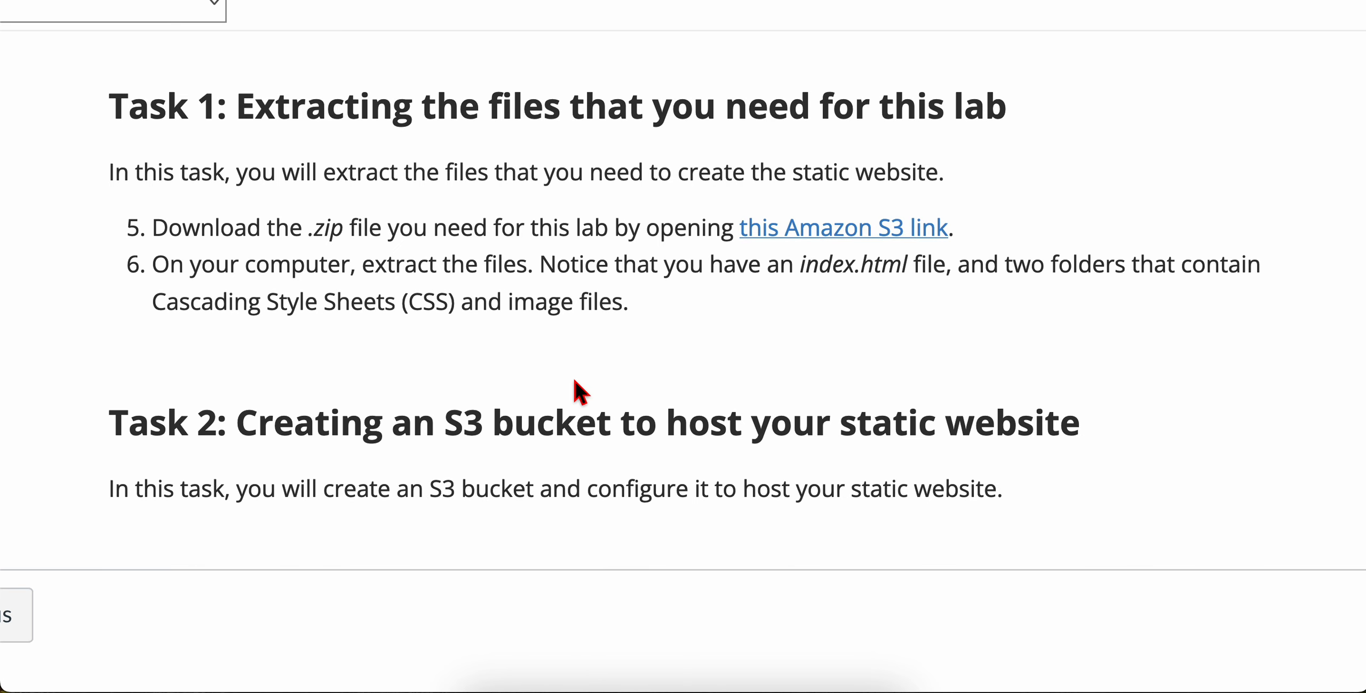
scroll(575, 381, down, 1)
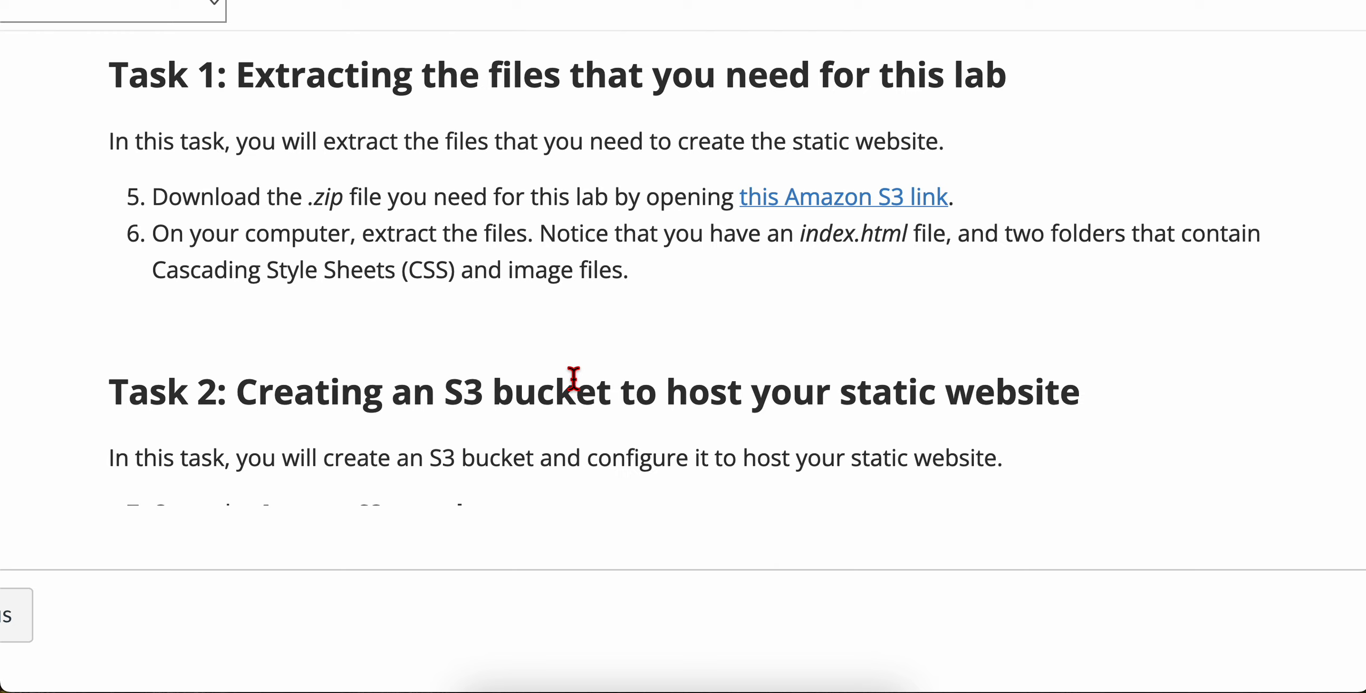
- Download the lab's .zip file from the Amazon S3 link in Task 1 and extract it into Downloads
right_click(798, 198)
click(821, 205)
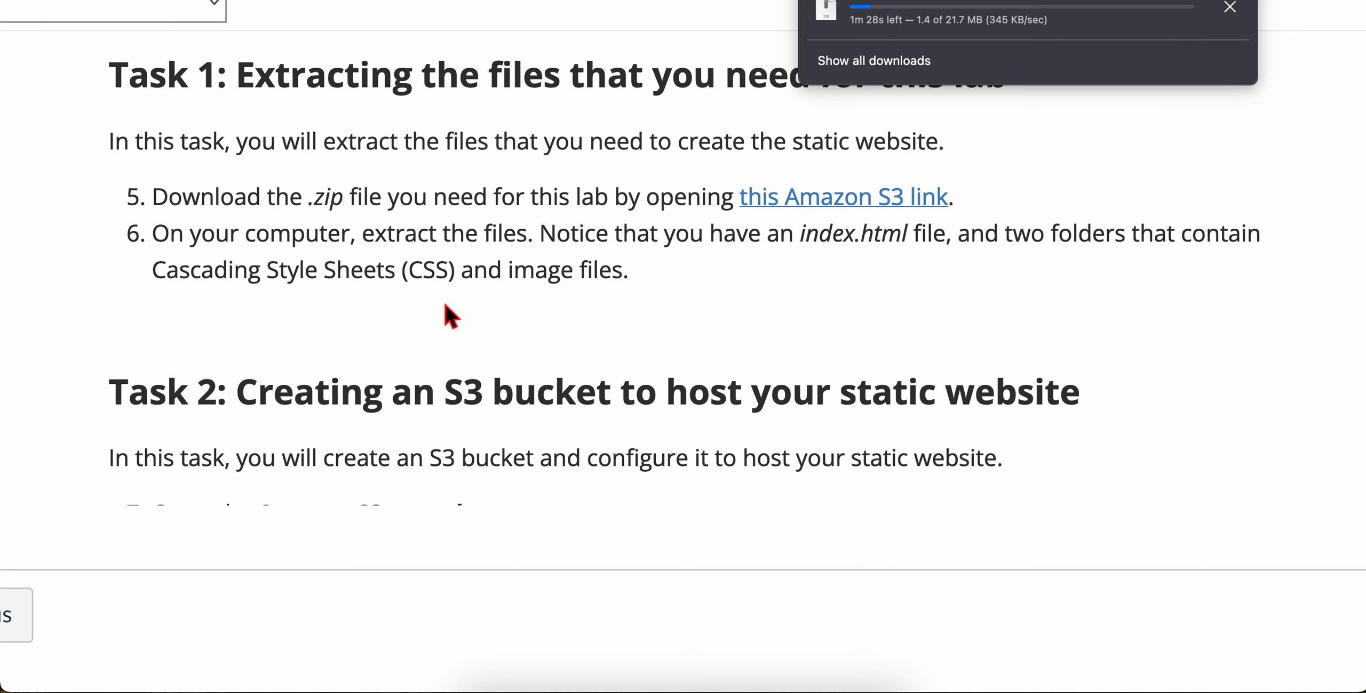
scroll(447, 309, down, 1)
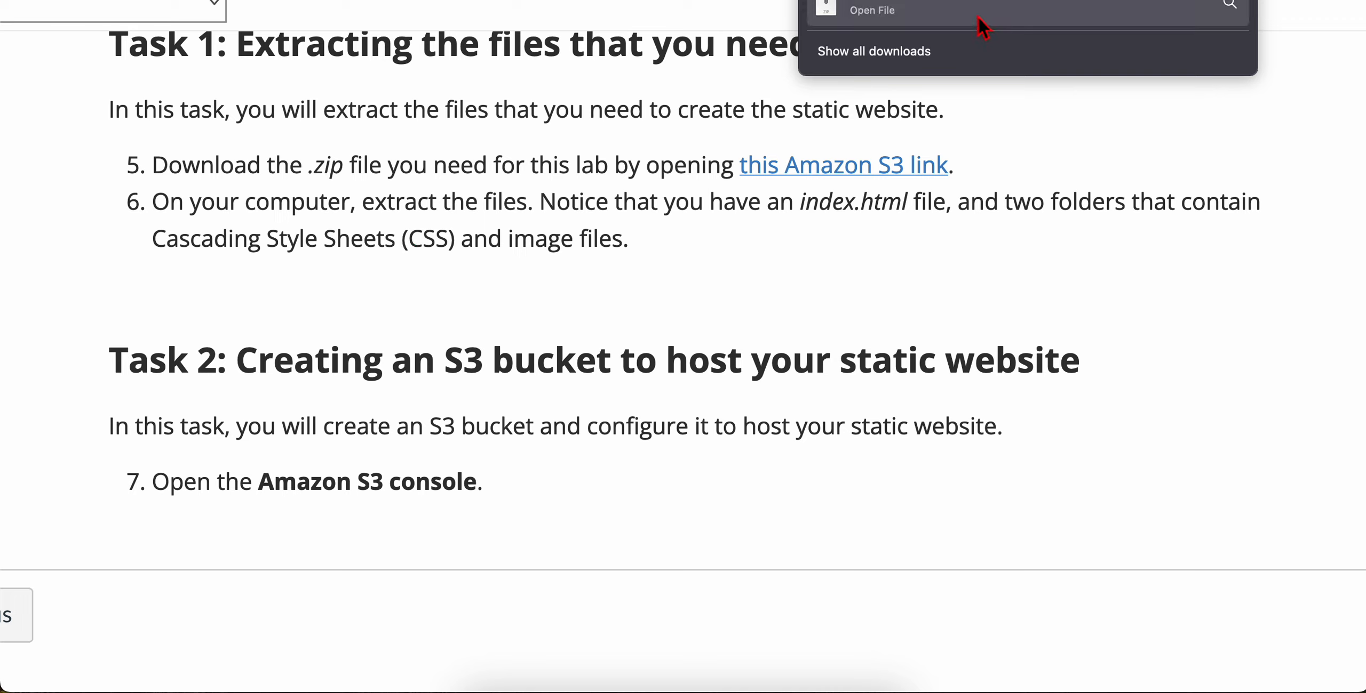
click(945, 13)
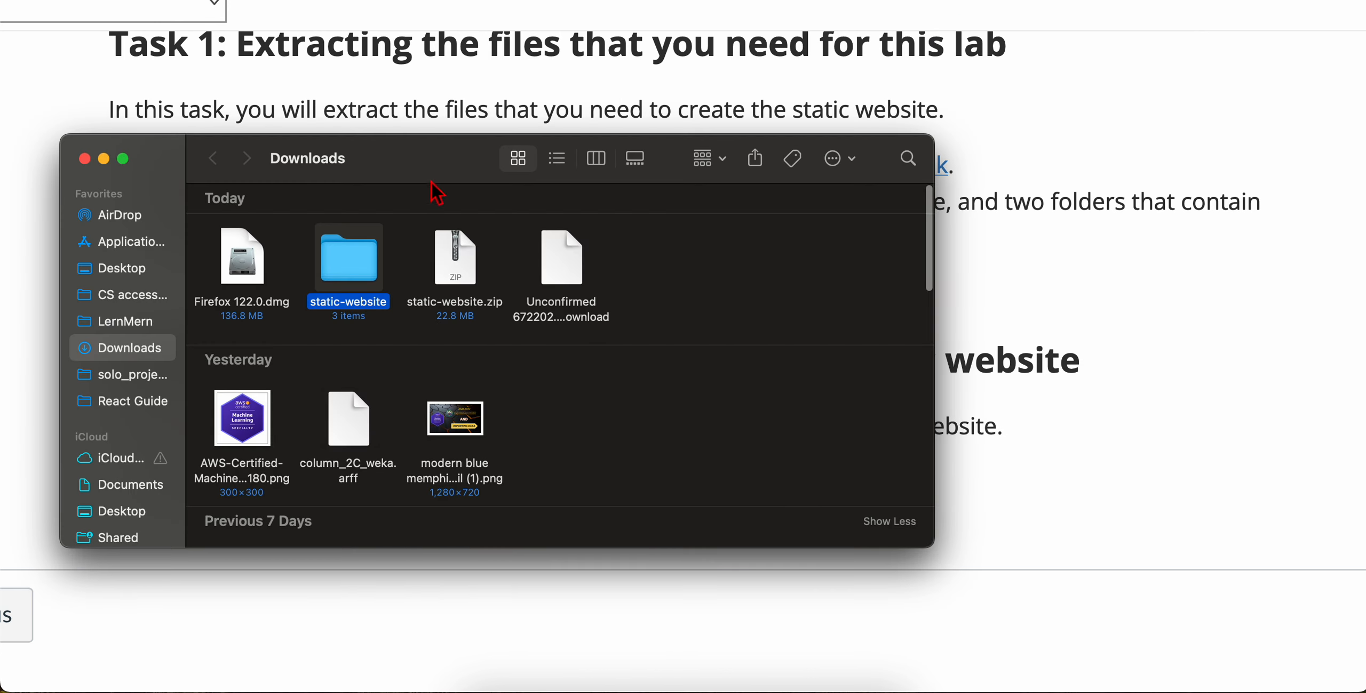
- Open the extracted static-website folder in Finder to inspect its contents, and return to the lab instructions
drag(432, 182, 766, 320)
double_click(648, 261)
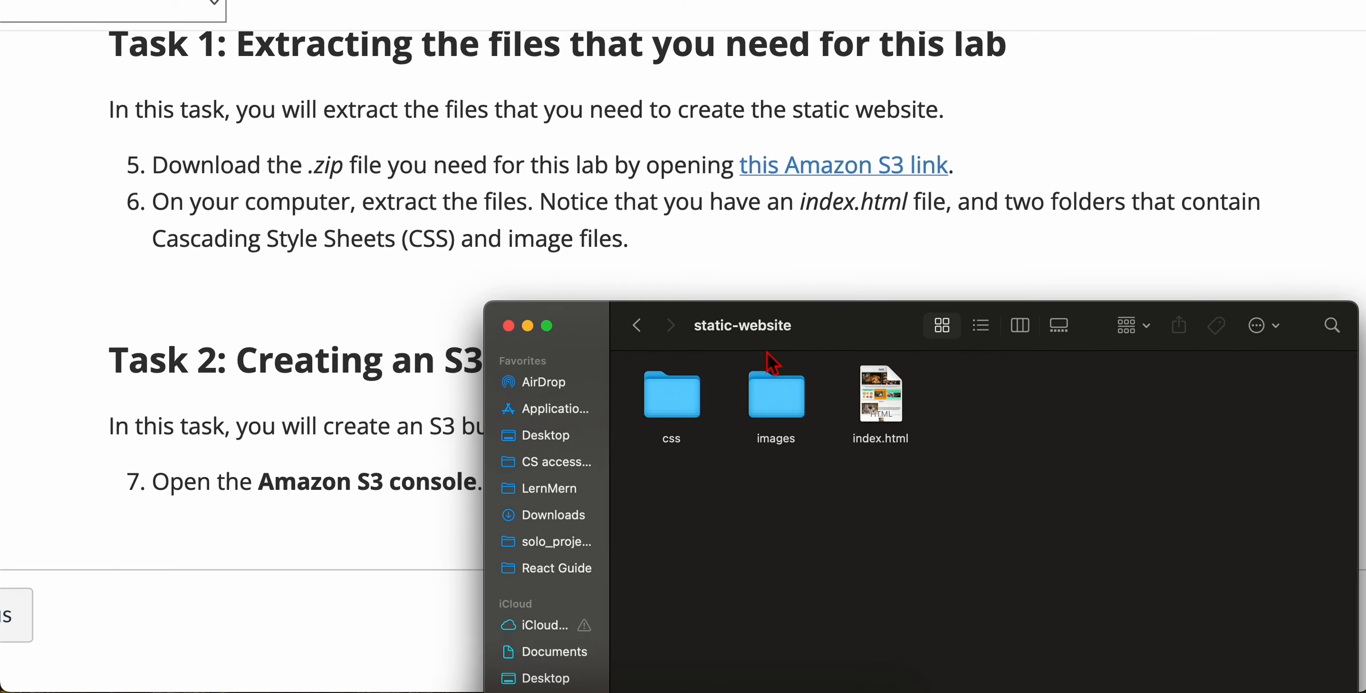
click(766, 258)
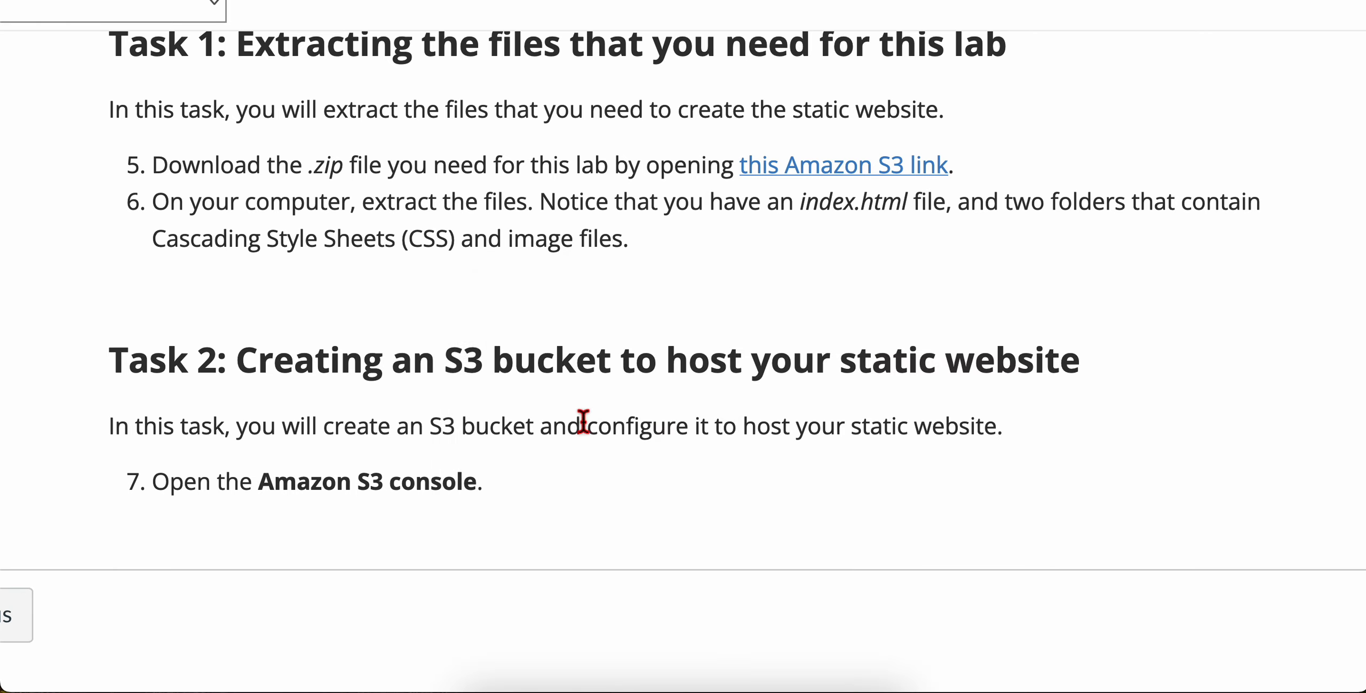
- Compare the static-website folder's contents with the files and folders described in instruction 6 of Task 1
click(859, 692)
click(310, 515)
scroll(333, 396, down, 2)
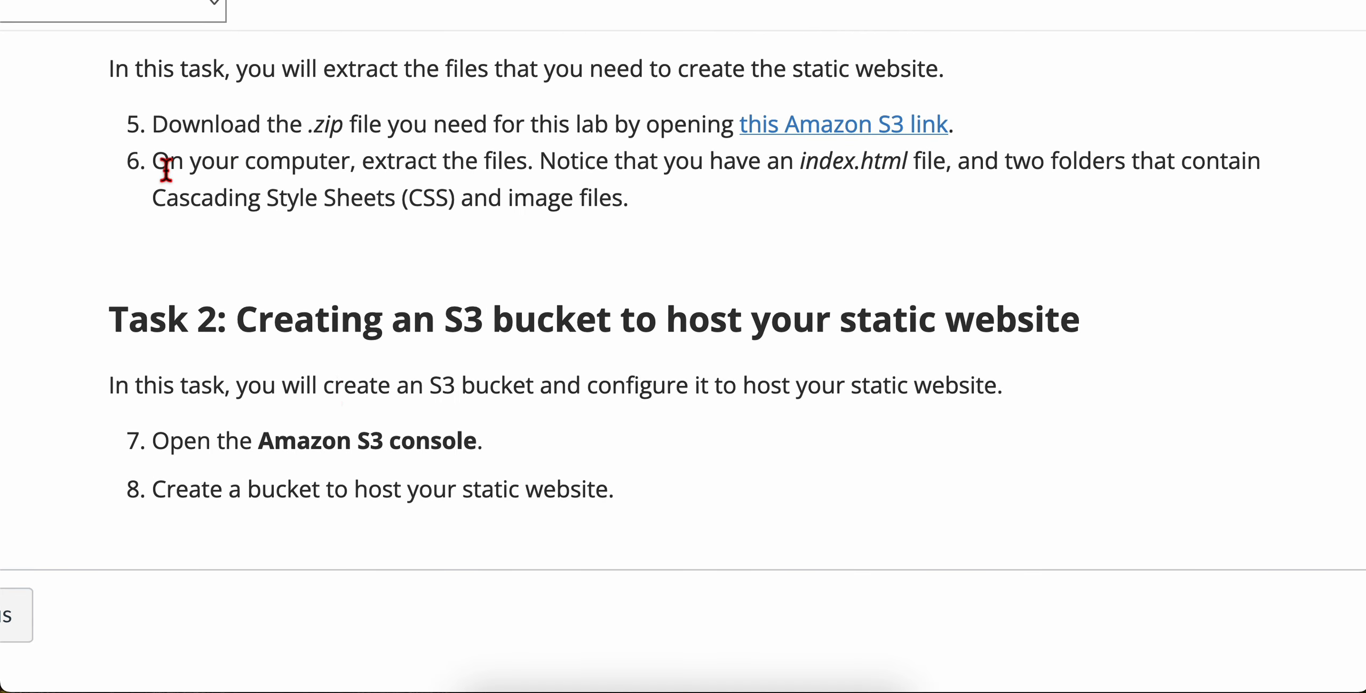
drag(166, 170, 604, 226)
click(604, 226)
click(931, 692)
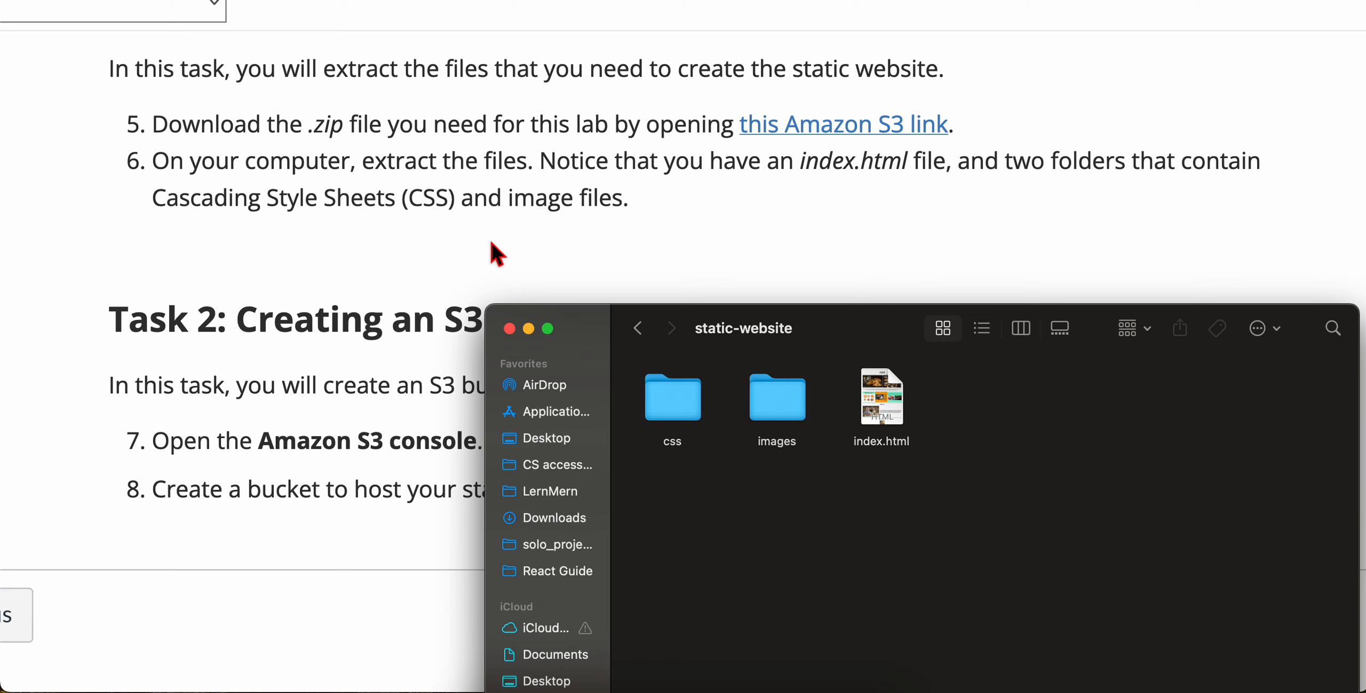
click(688, 241)
- Read the start of Task 2, switch to the AWS Management Console, search for s3 and open the S3 console
scroll(362, 480, down, 5)
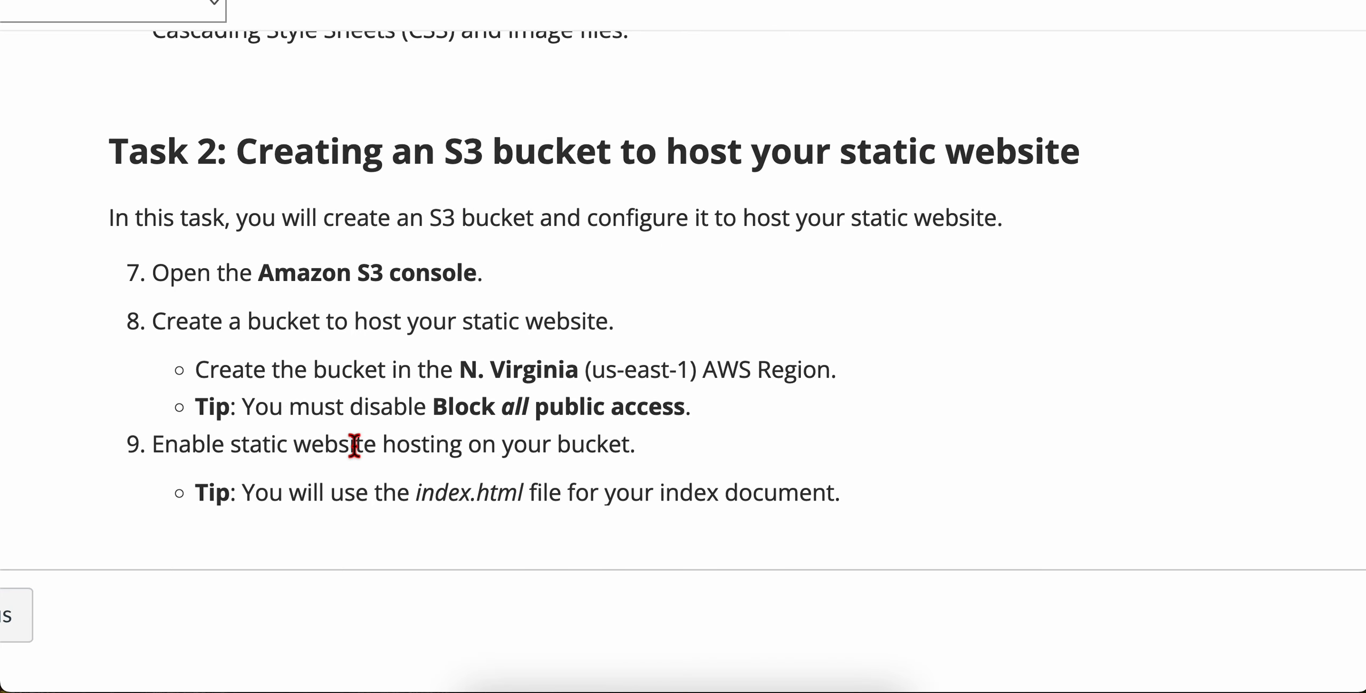
scroll(353, 445, down, 1)
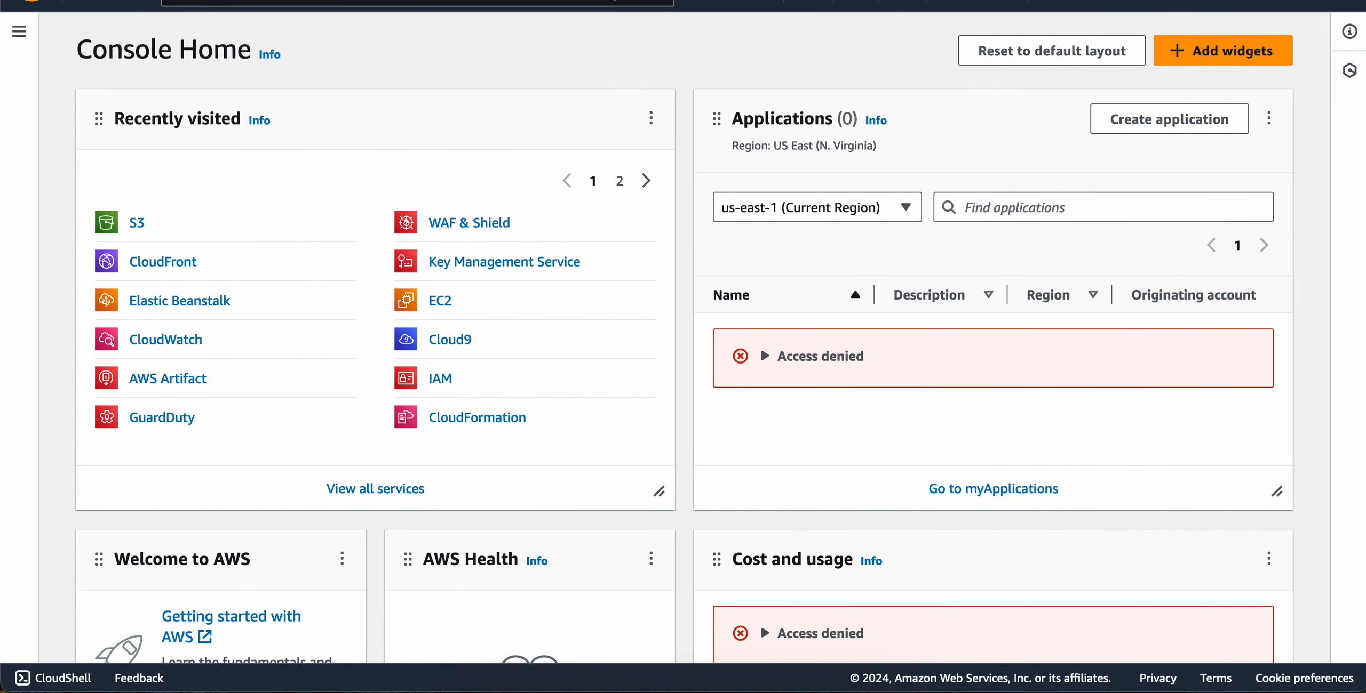
text(s3)
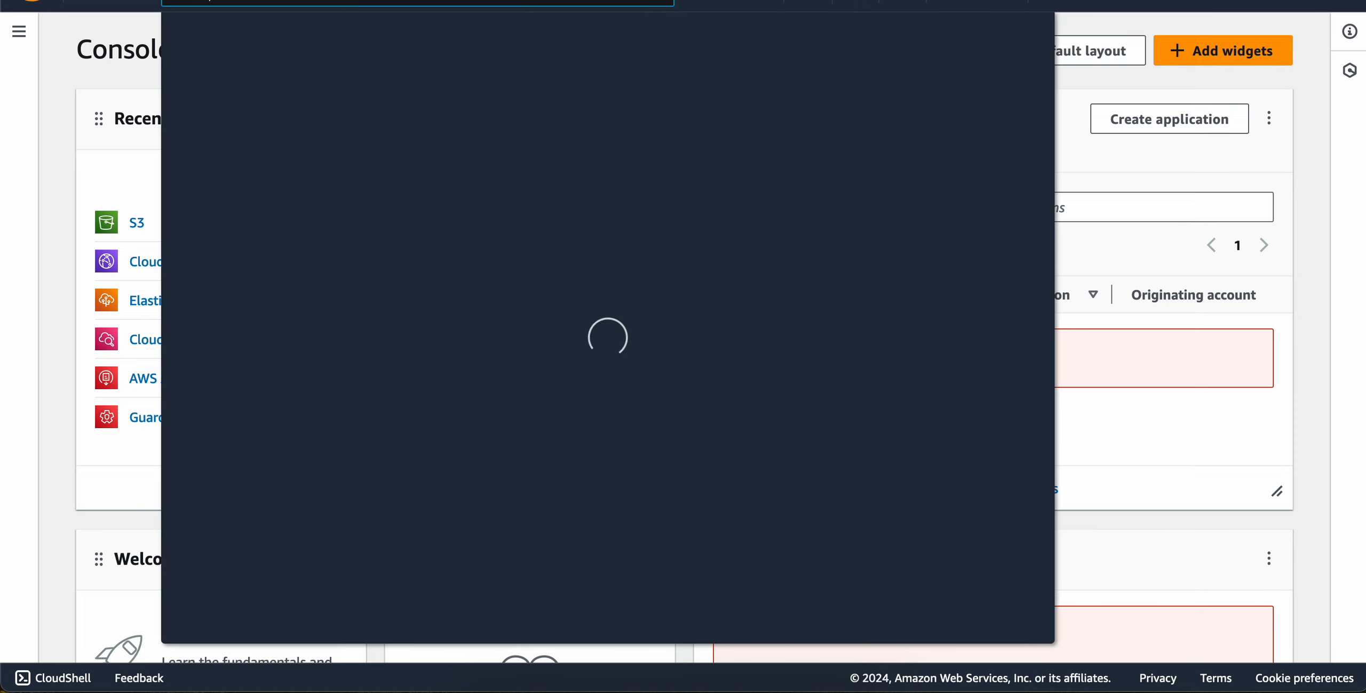
click(471, 157)
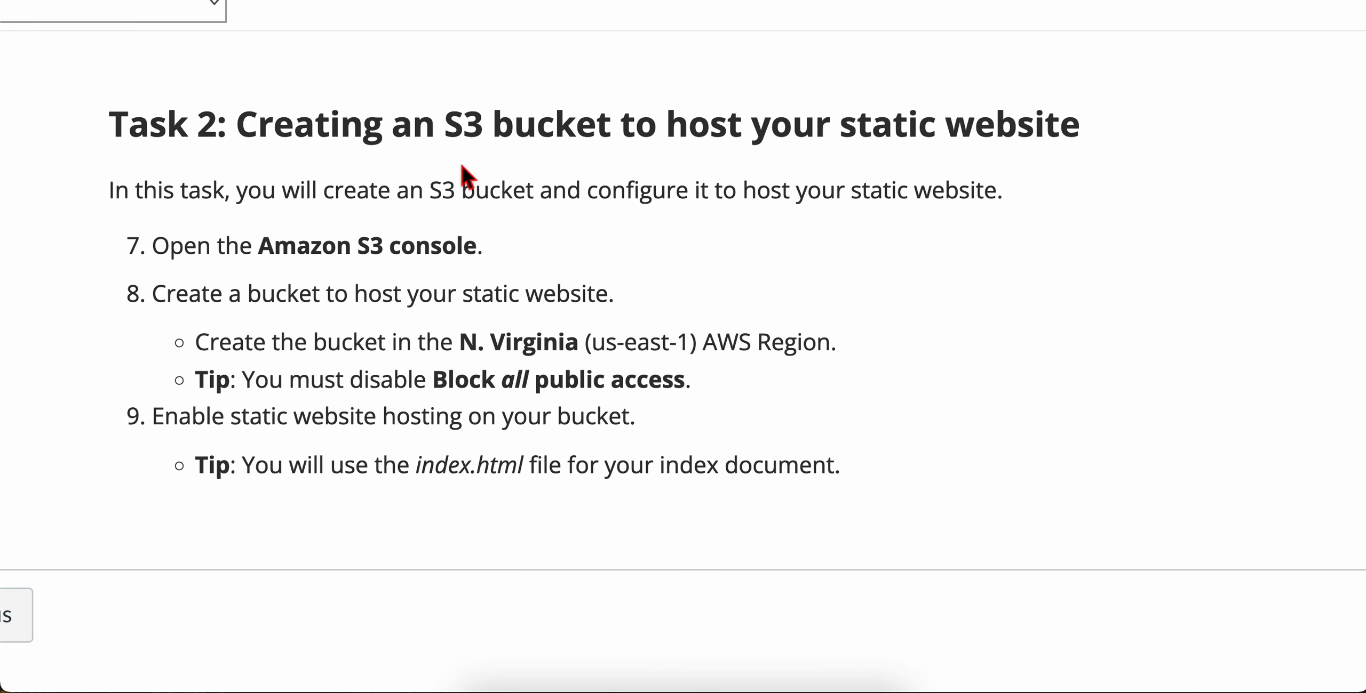
- Review Task 2's bucket requirements and check the S3 console's Region list for US East (N. Virginia)
scroll(413, 322, down, 2)
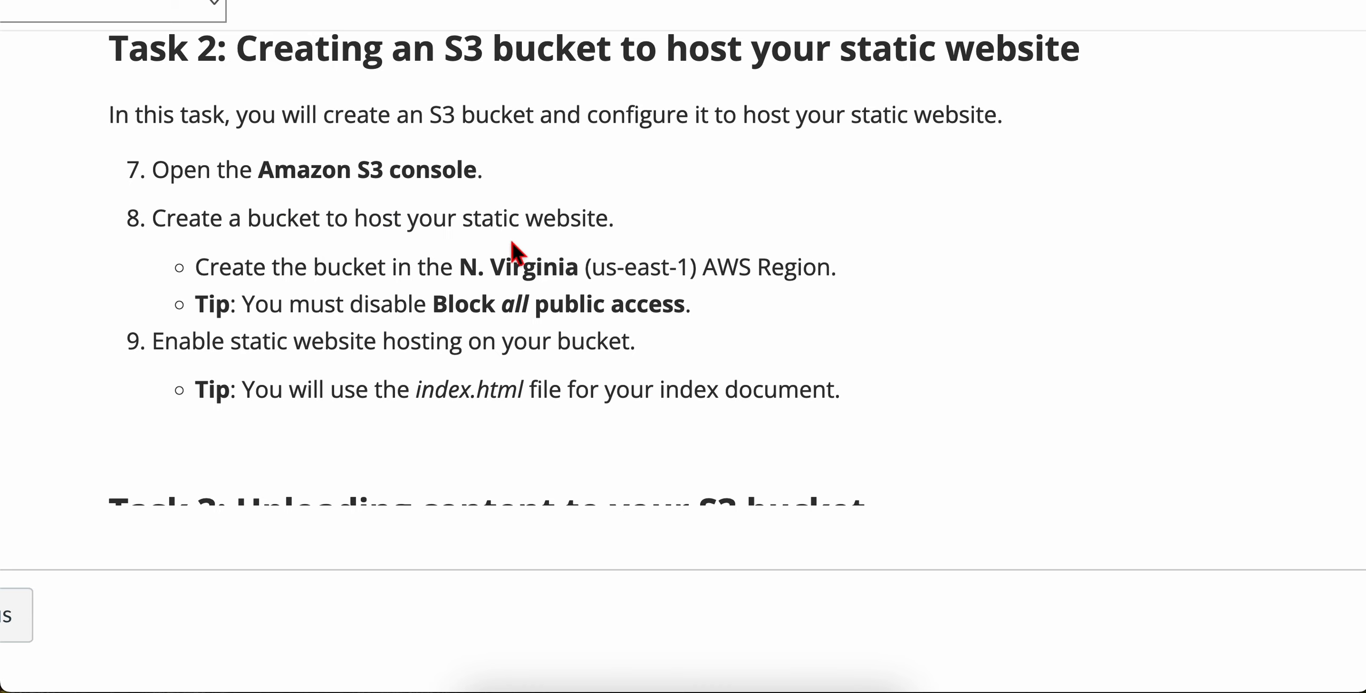
scroll(429, 304, down, 1)
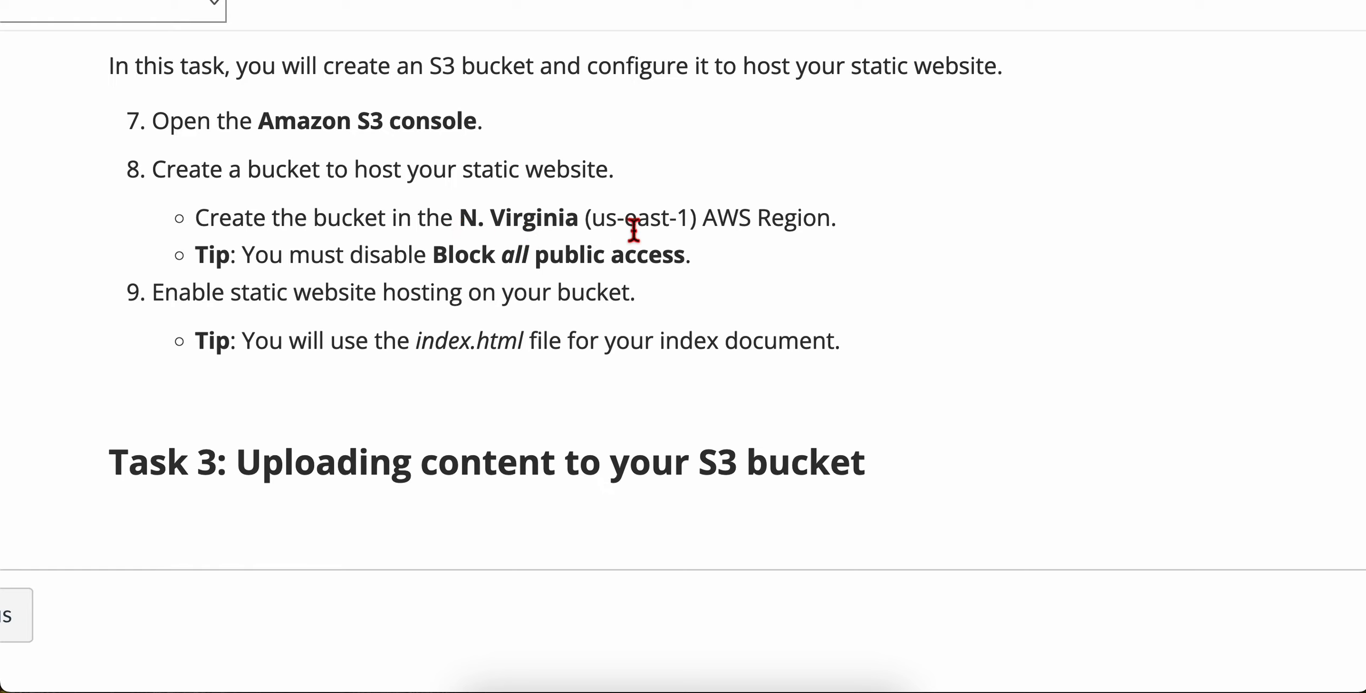
key(ctrl+Right)
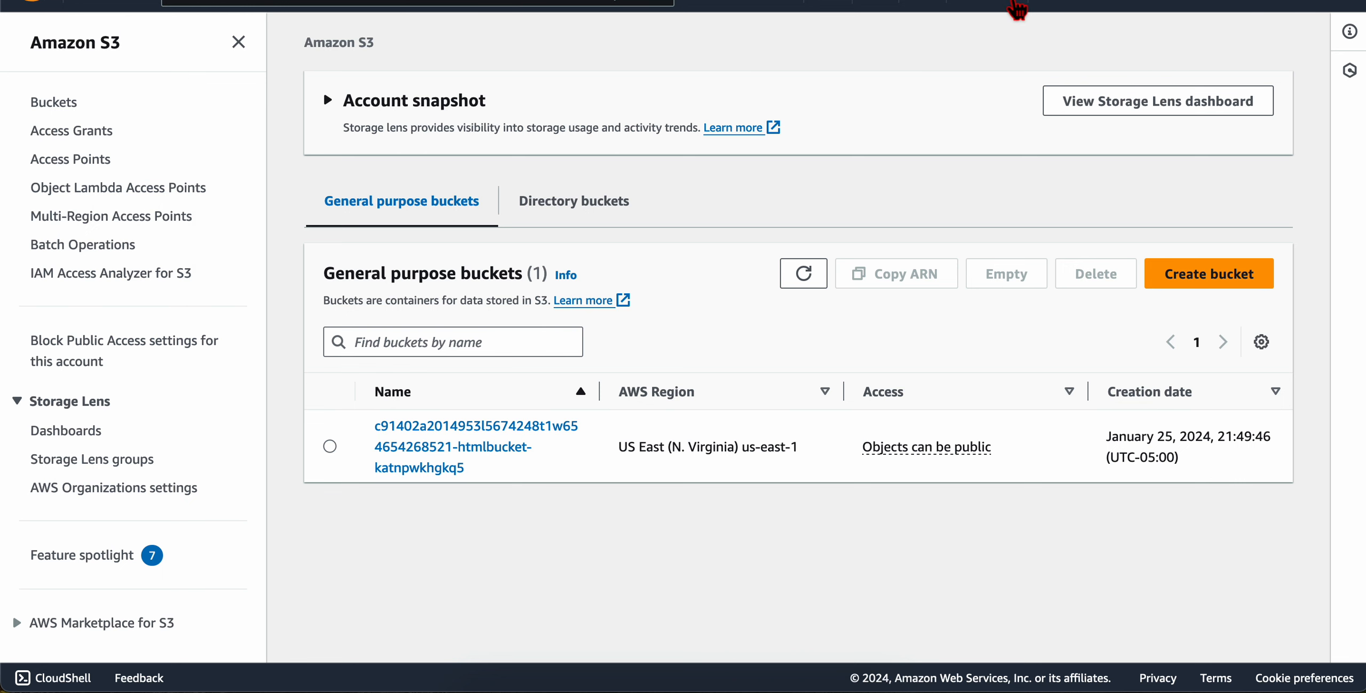
click(1014, 15)
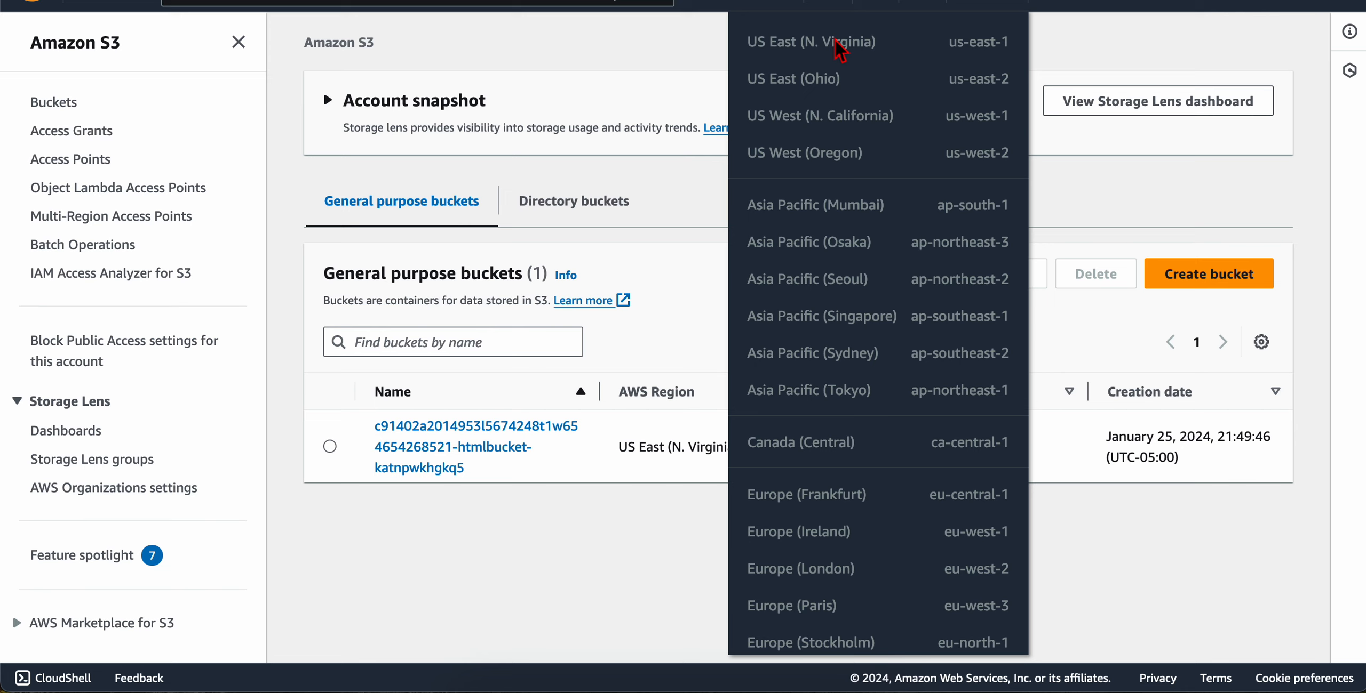
click(1094, 26)
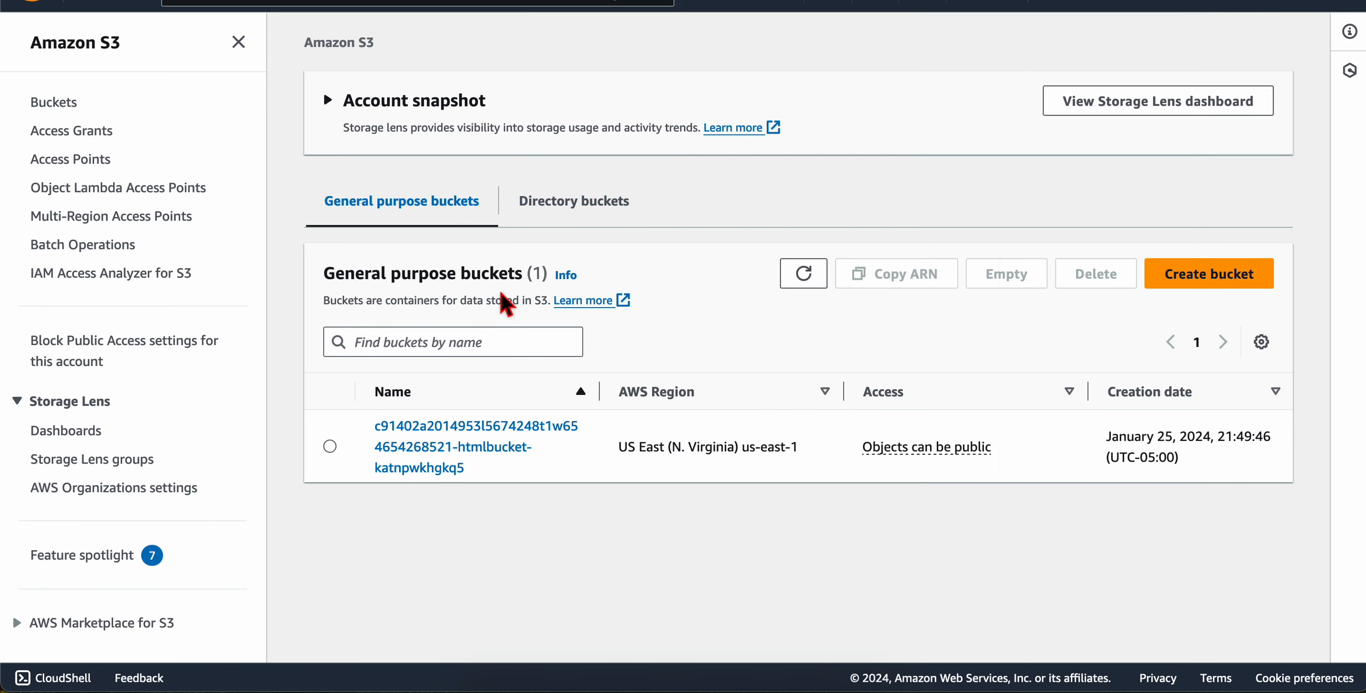
- Check the bucket Region required by instruction 8 and start creating a new bucket in the S3 console
key(ctrl+Left)
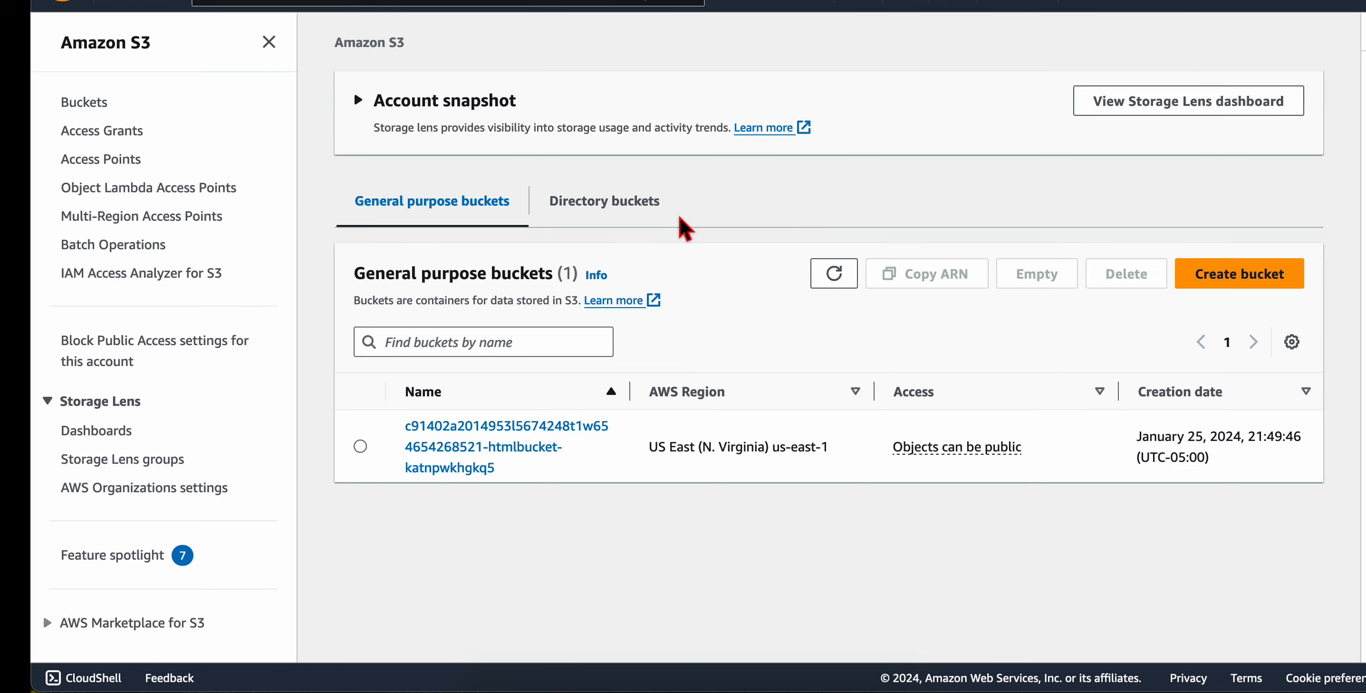
drag(209, 228, 512, 229)
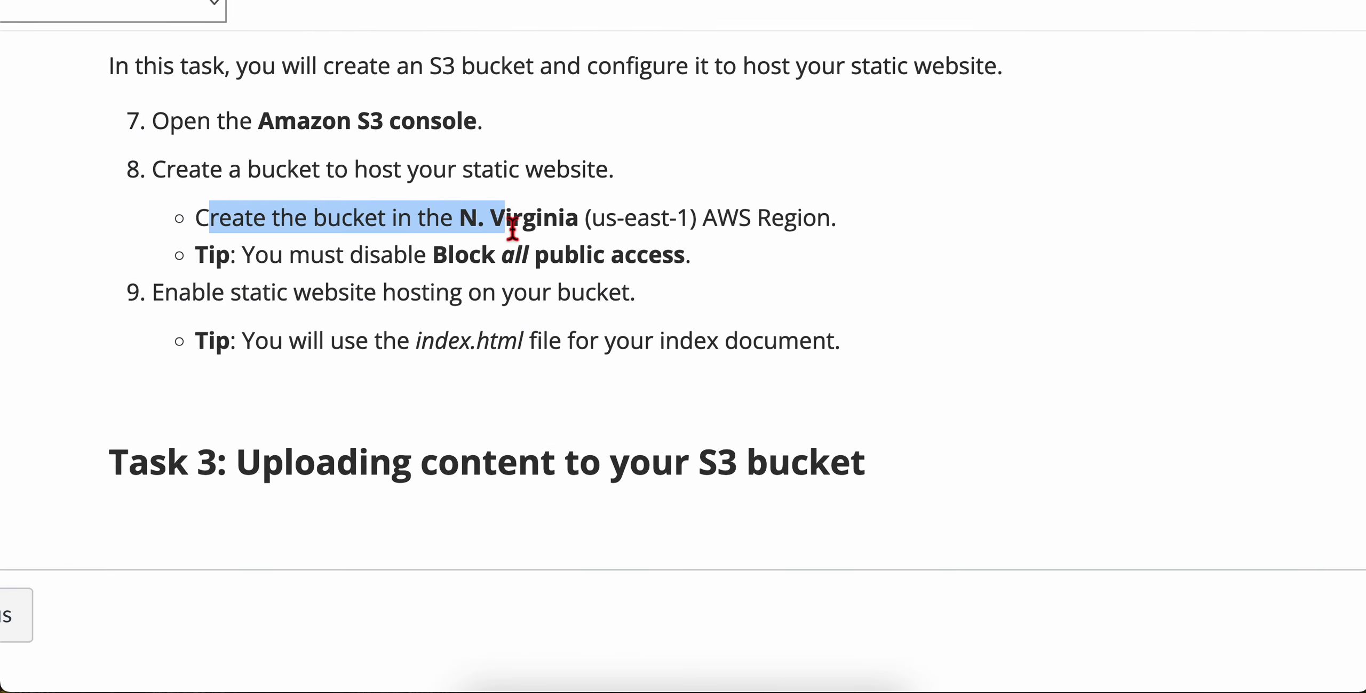
click(588, 233)
key(ctrl+Right)
click(1219, 291)
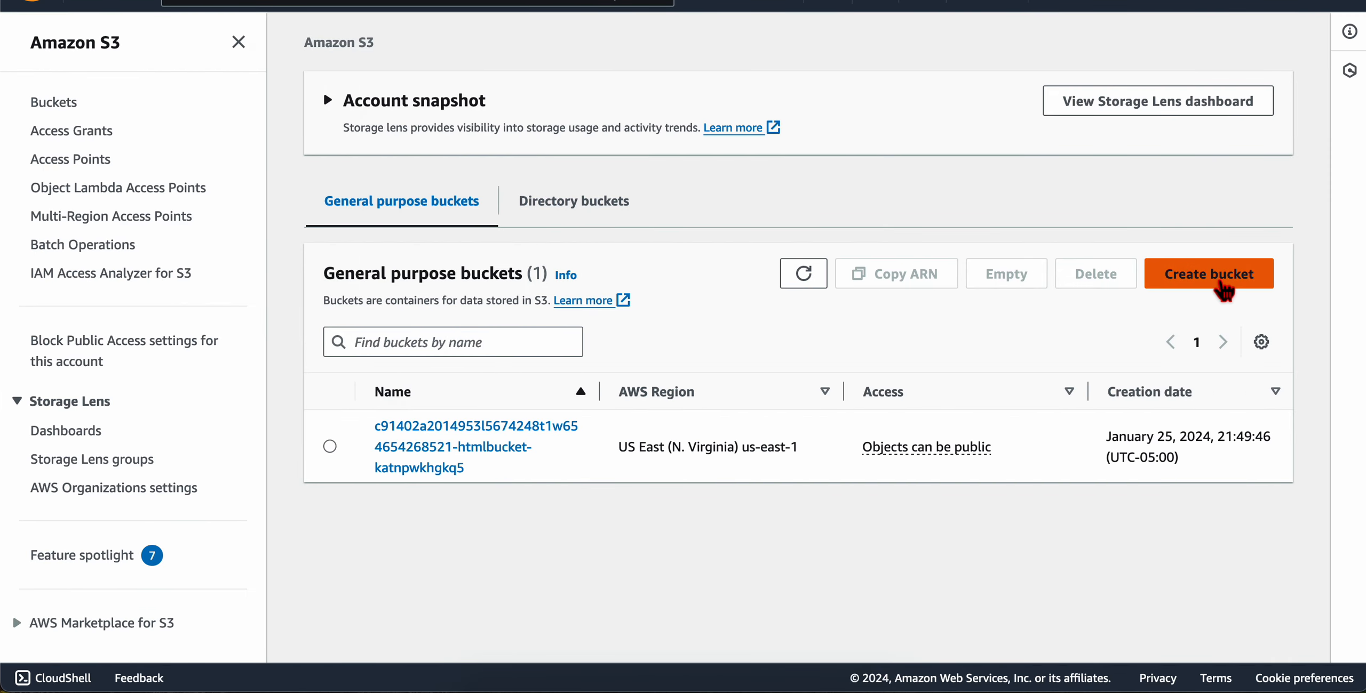
- Check the console's Region list for US East (N. Virginia) and compare it with the us-east-1 requirement in instruction 8
click(996, 8)
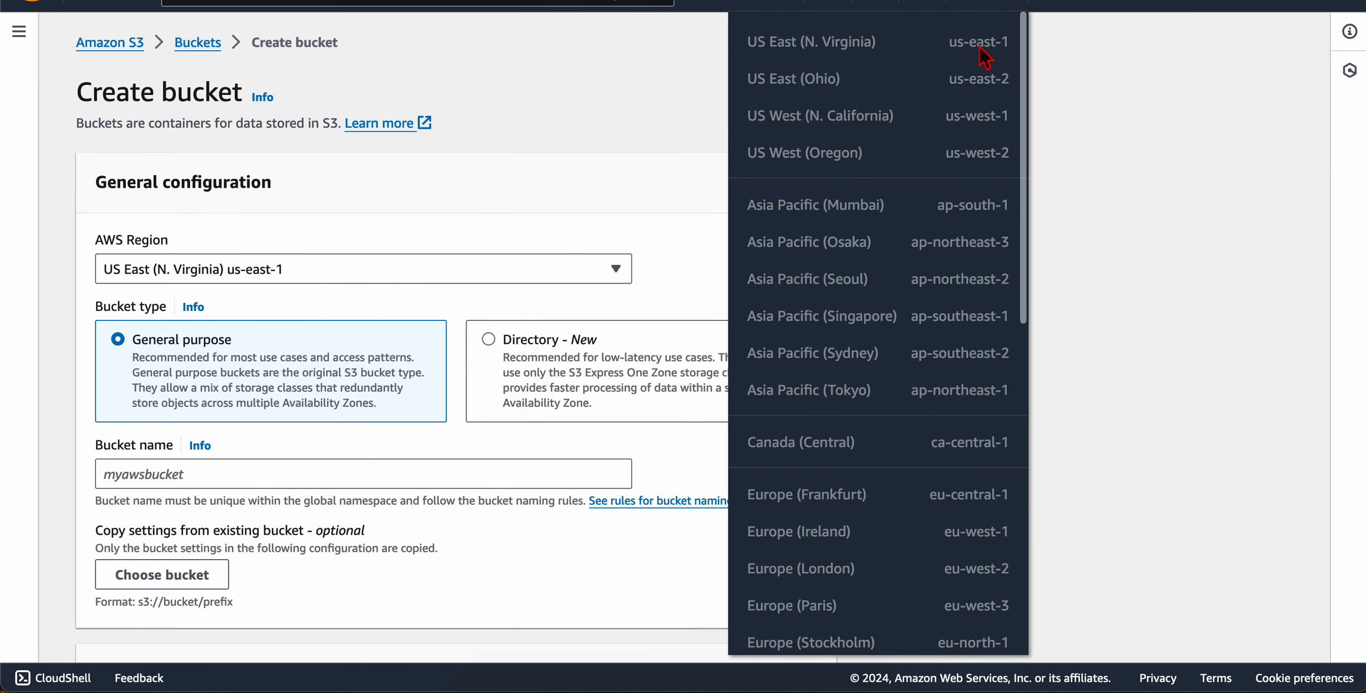
click(582, 138)
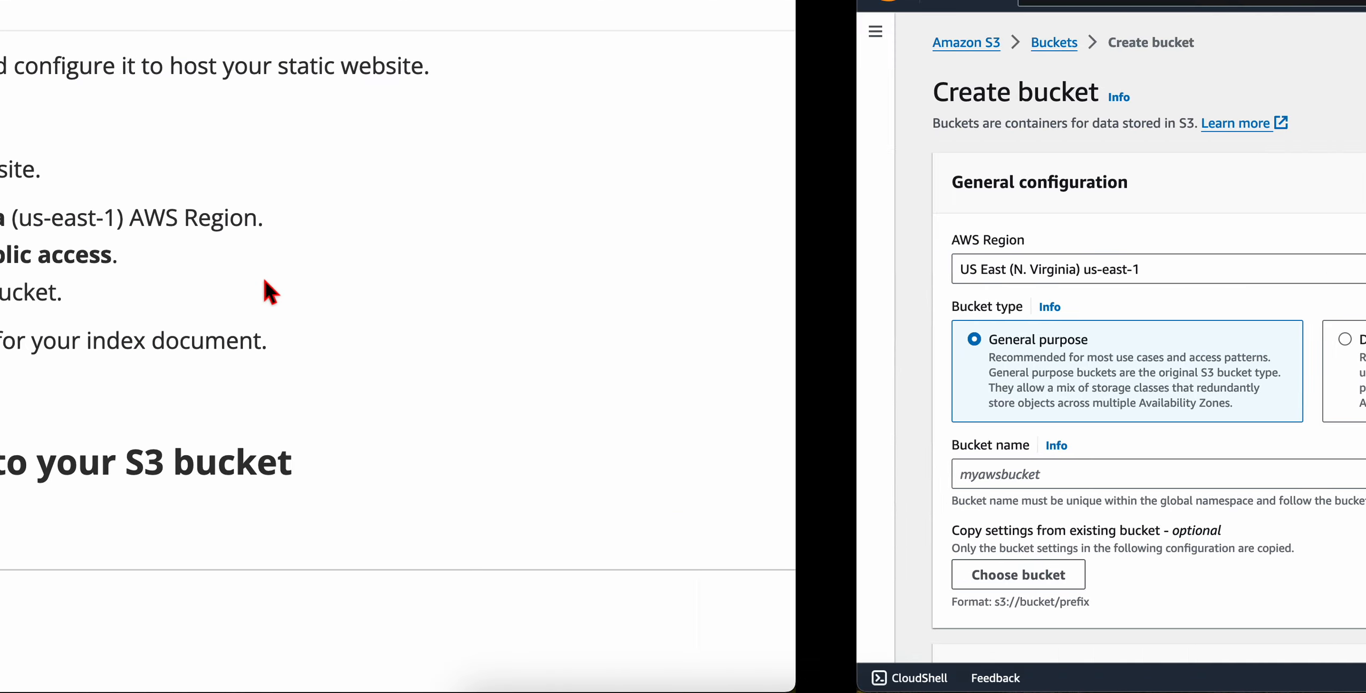
drag(604, 227, 740, 220)
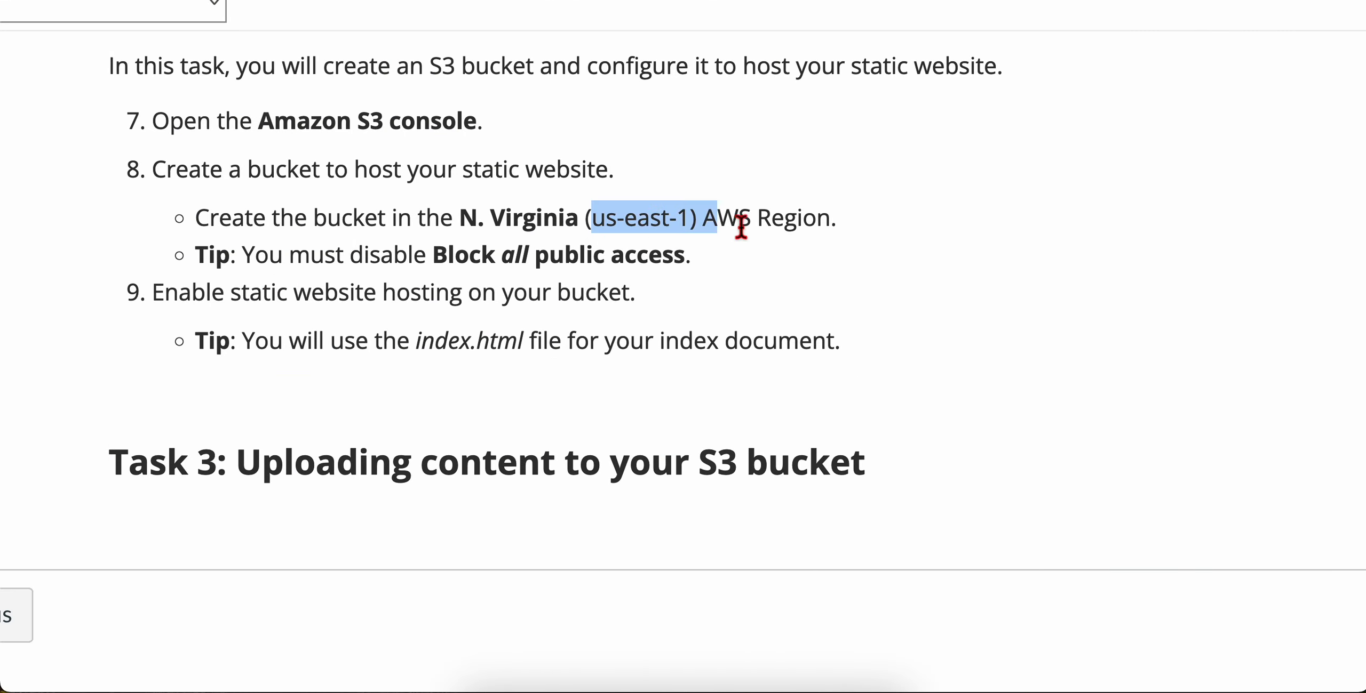
- Read the public access tip in instruction 8 and turn off Block all public access for the new bucket
click(354, 260)
drag(239, 270, 710, 270)
click(719, 267)
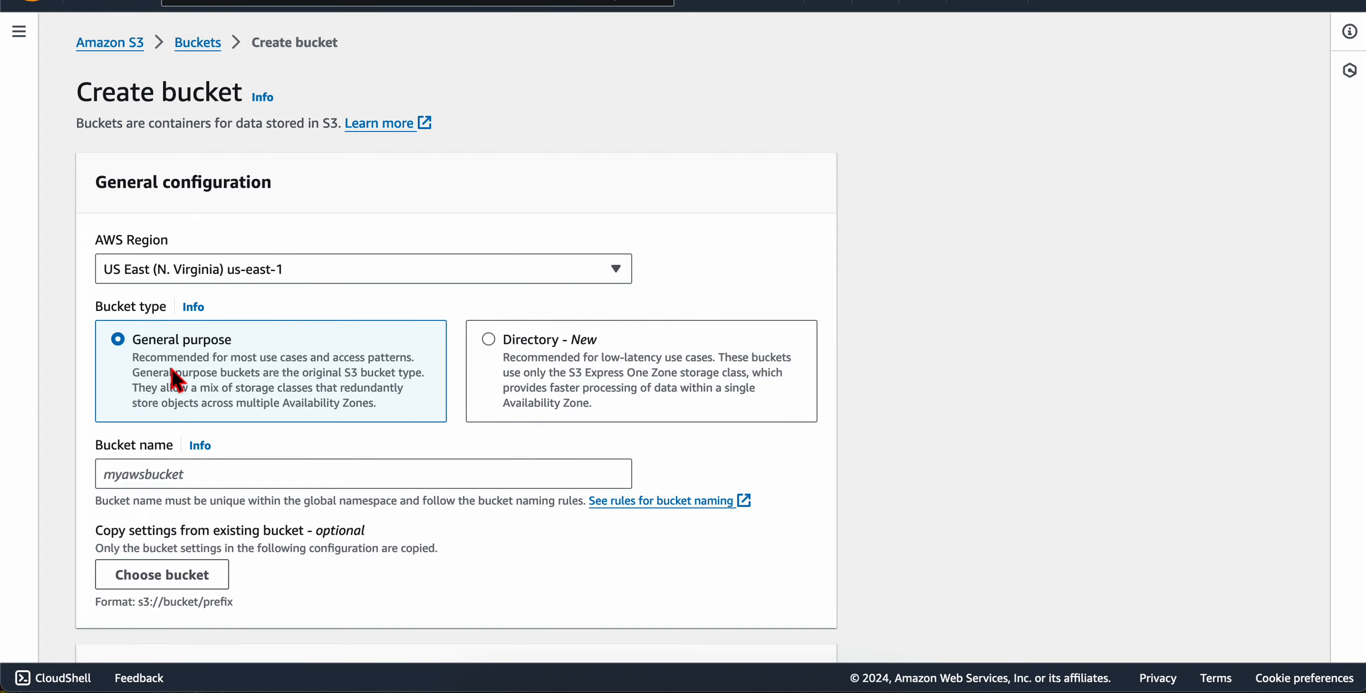
scroll(172, 371, down, 12)
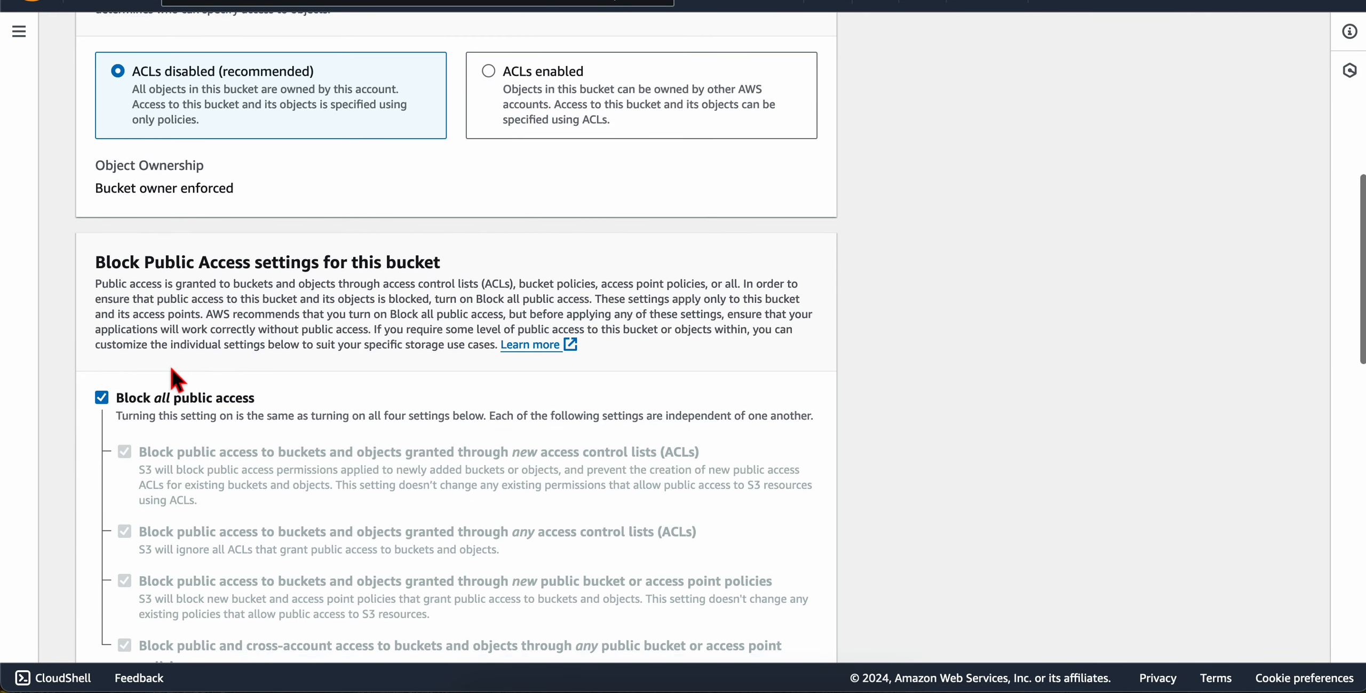
scroll(170, 368, down, 1)
click(102, 341)
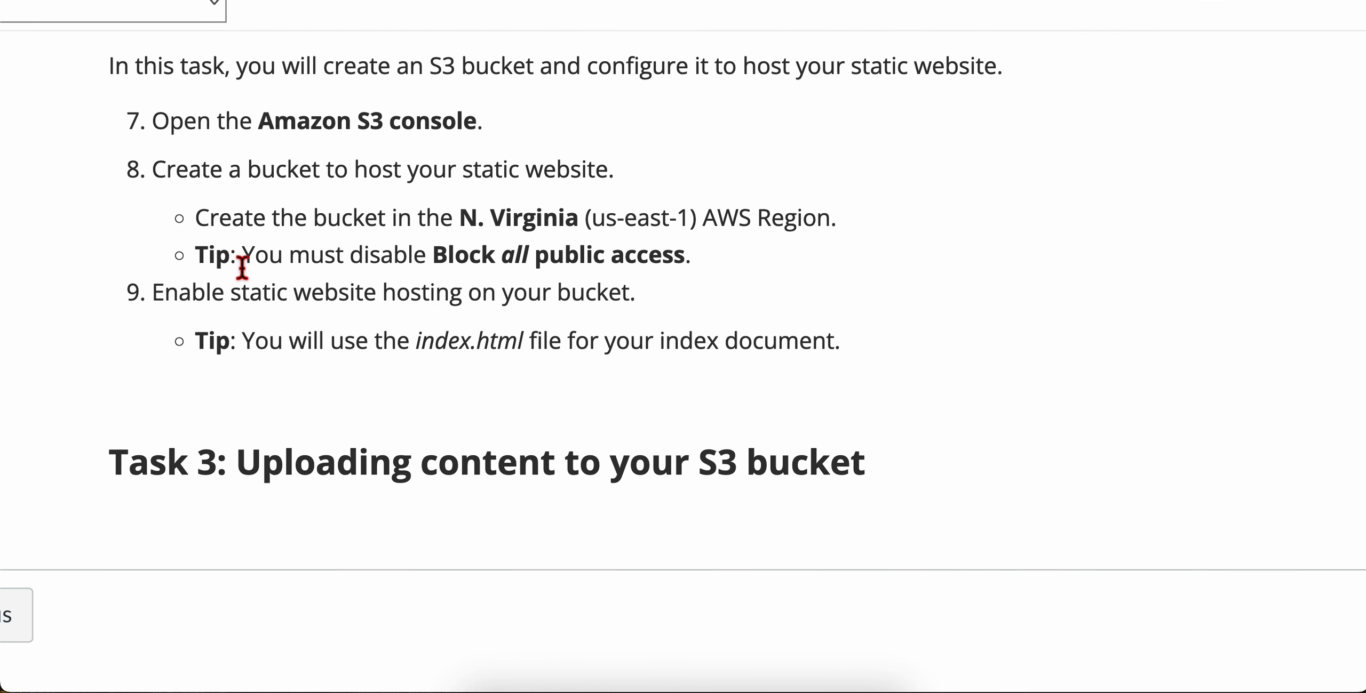
- Reread the public access tip and study instruction 9 on enabling static website hosting with index.html as the index document
drag(241, 265, 685, 270)
click(727, 274)
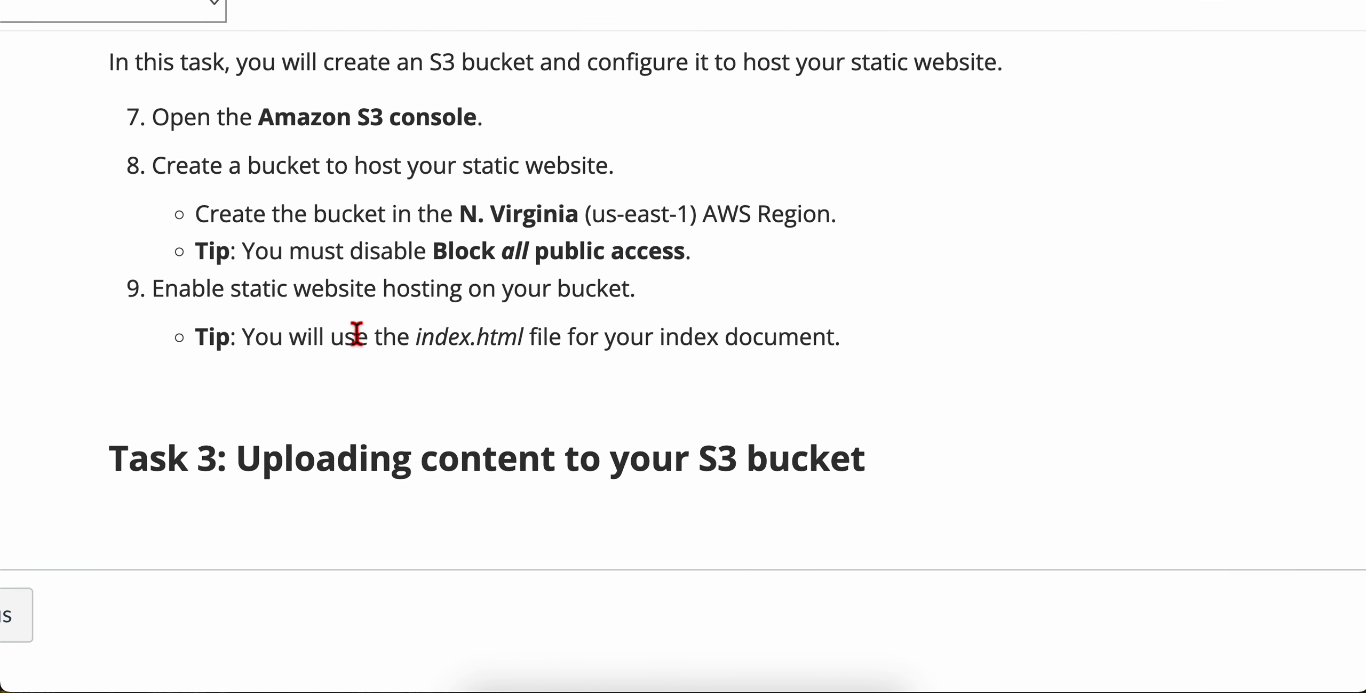
scroll(352, 333, down, 3)
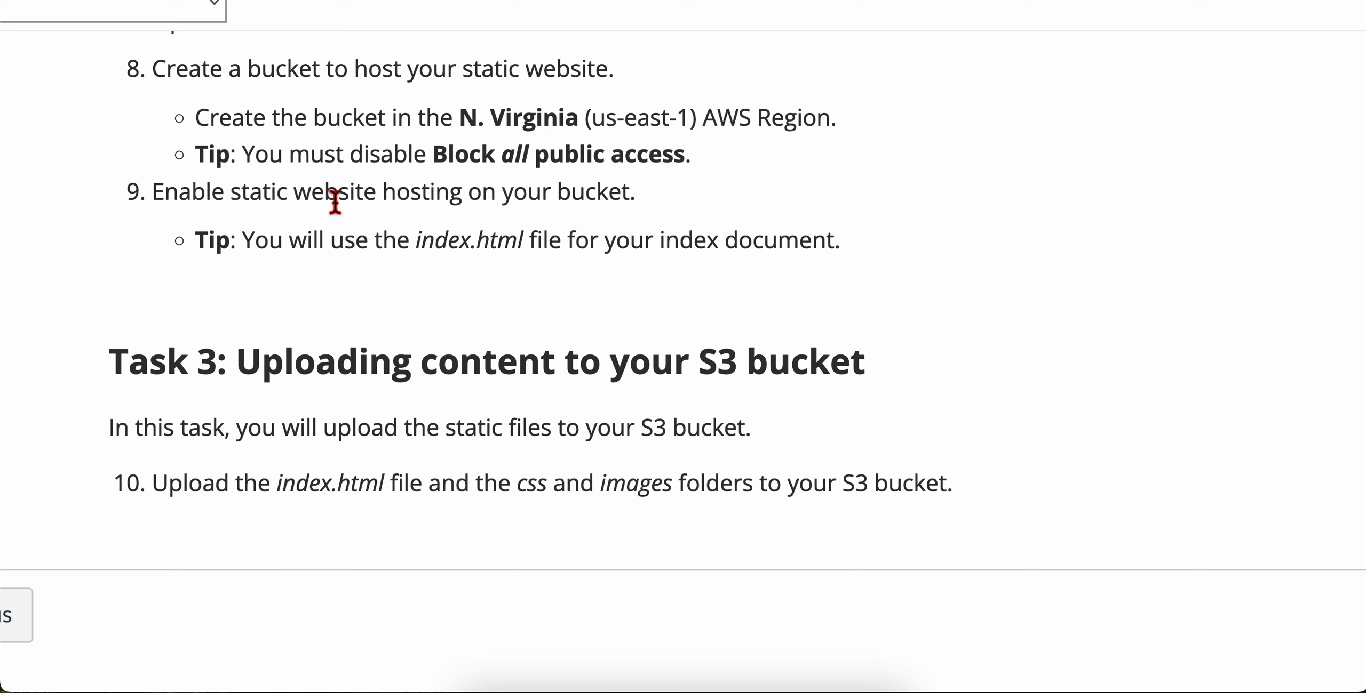
drag(362, 202, 655, 195)
click(655, 195)
drag(231, 200, 648, 197)
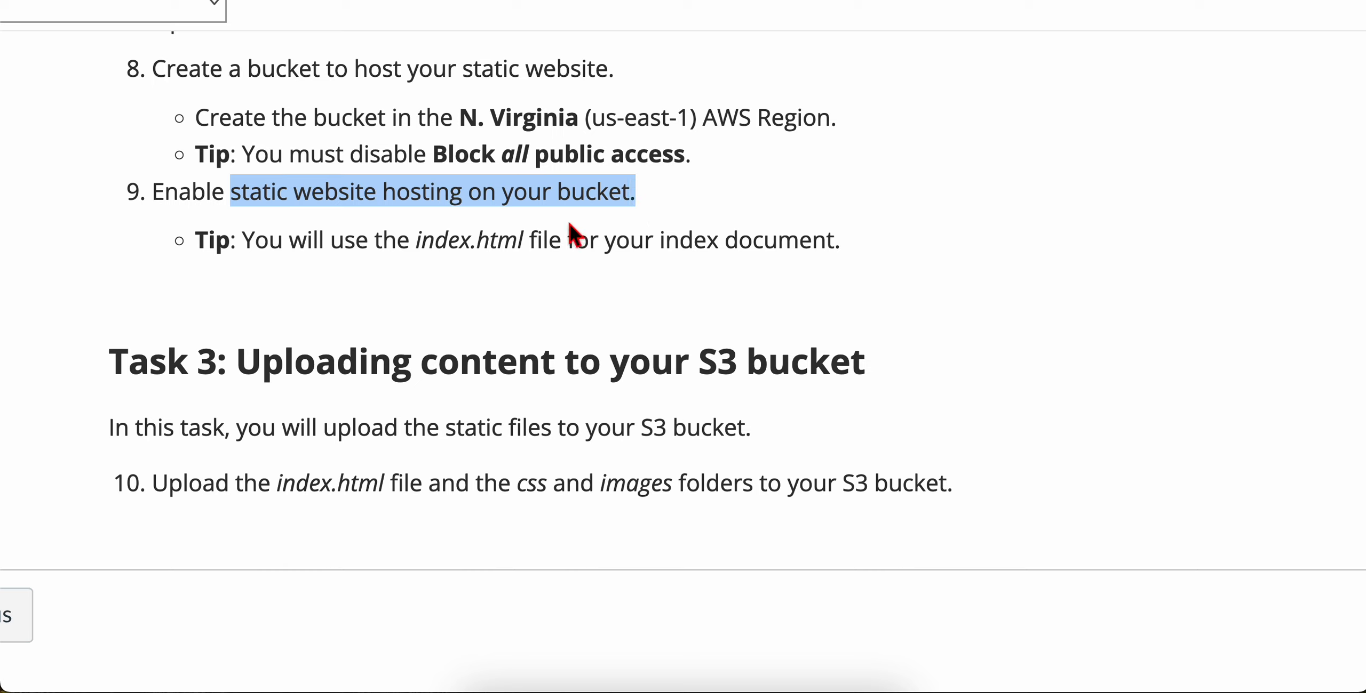
drag(354, 255, 786, 255)
click(768, 258)
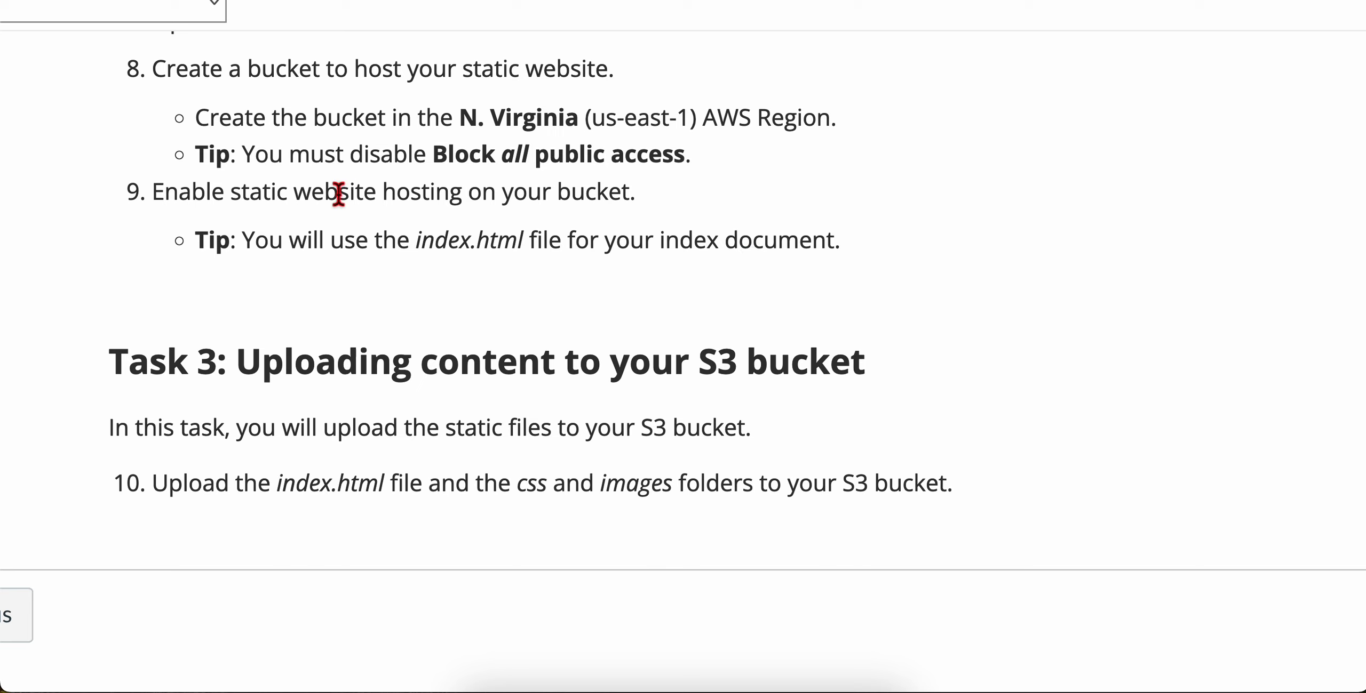
drag(164, 199, 663, 200)
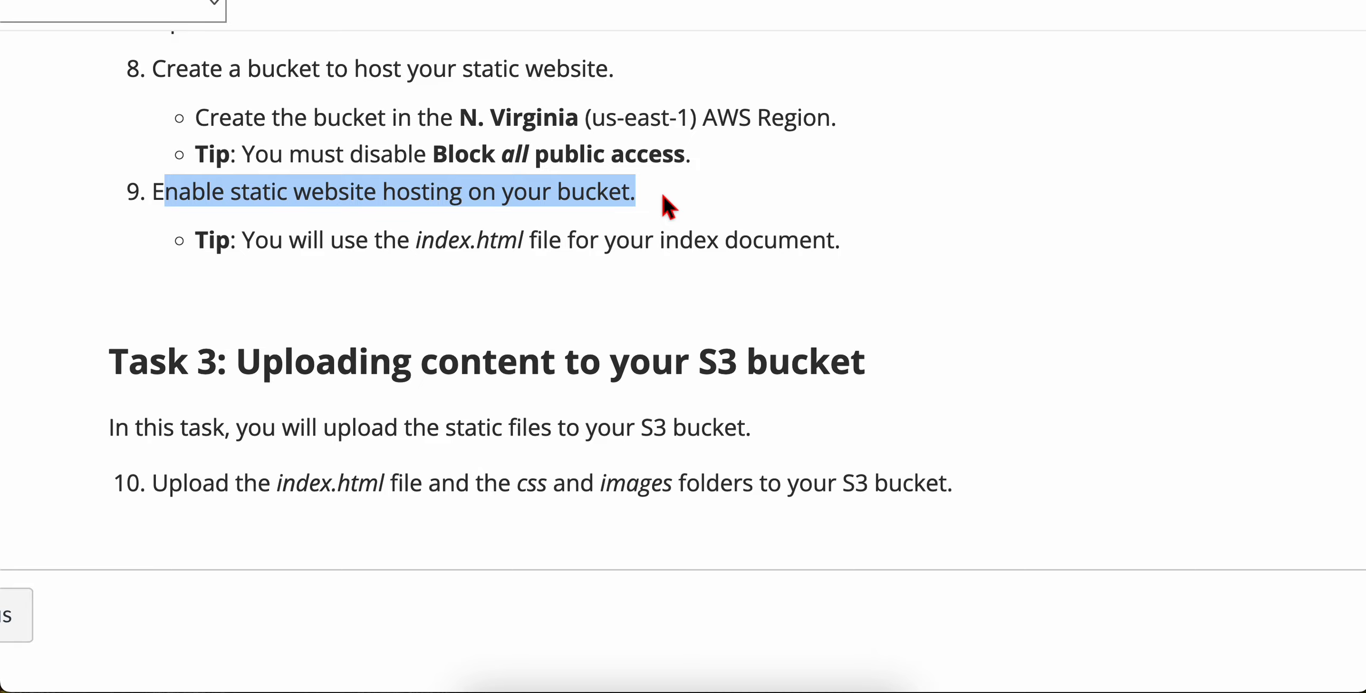
- Examine the remaining Create bucket settings, including versioning, encryption and the expanded Advanced settings, for a static website hosting option
key(ctrl+Right)
scroll(201, 453, down, 3)
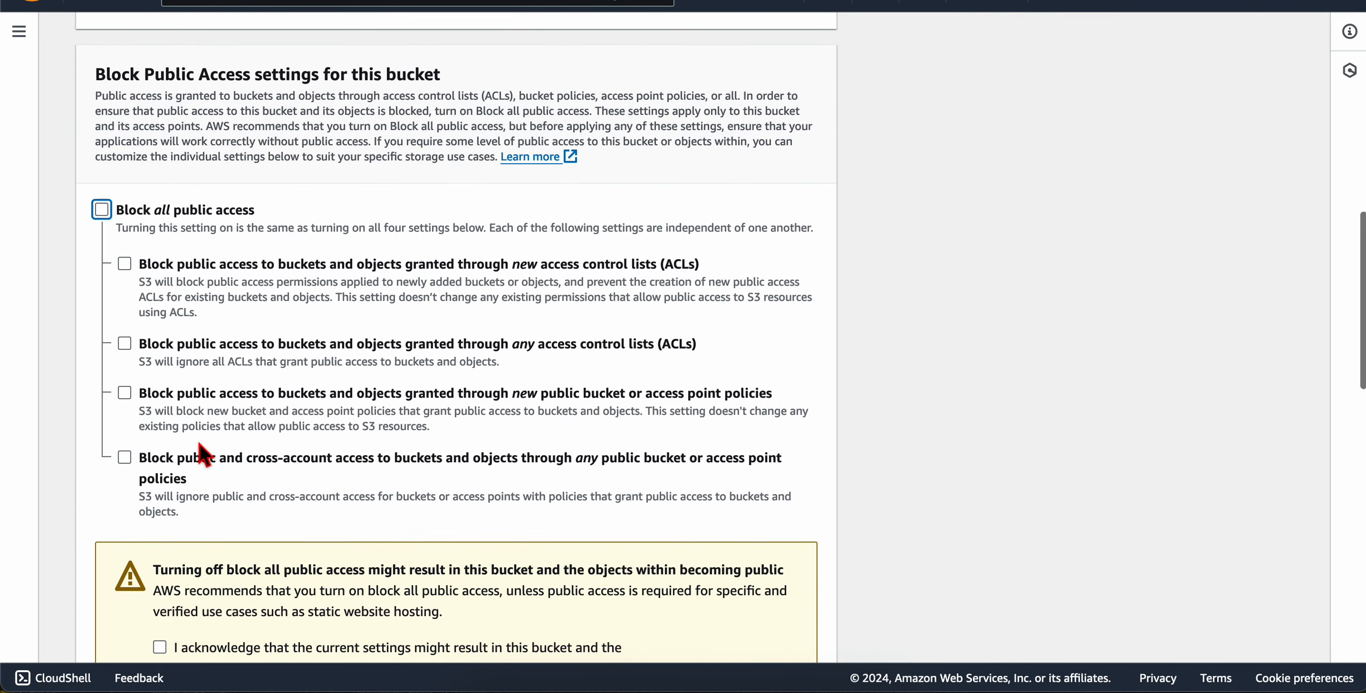
scroll(188, 471, down, 5)
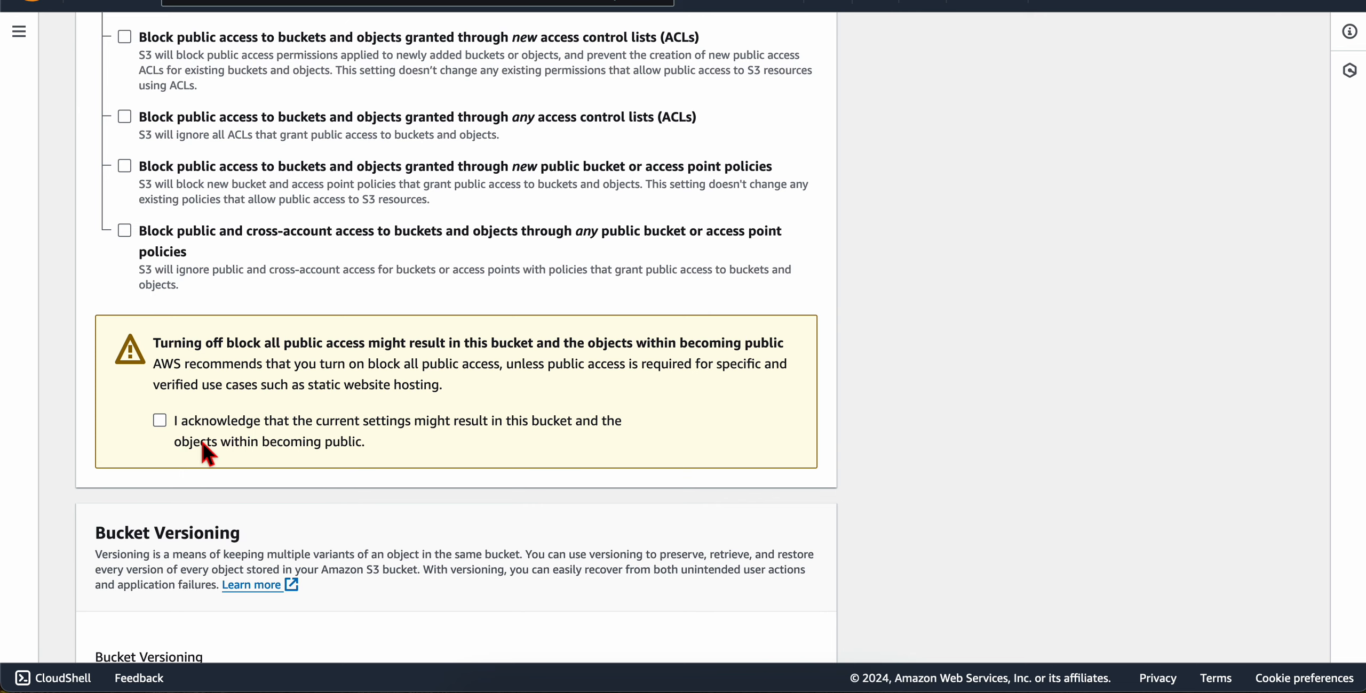
scroll(203, 452, down, 8)
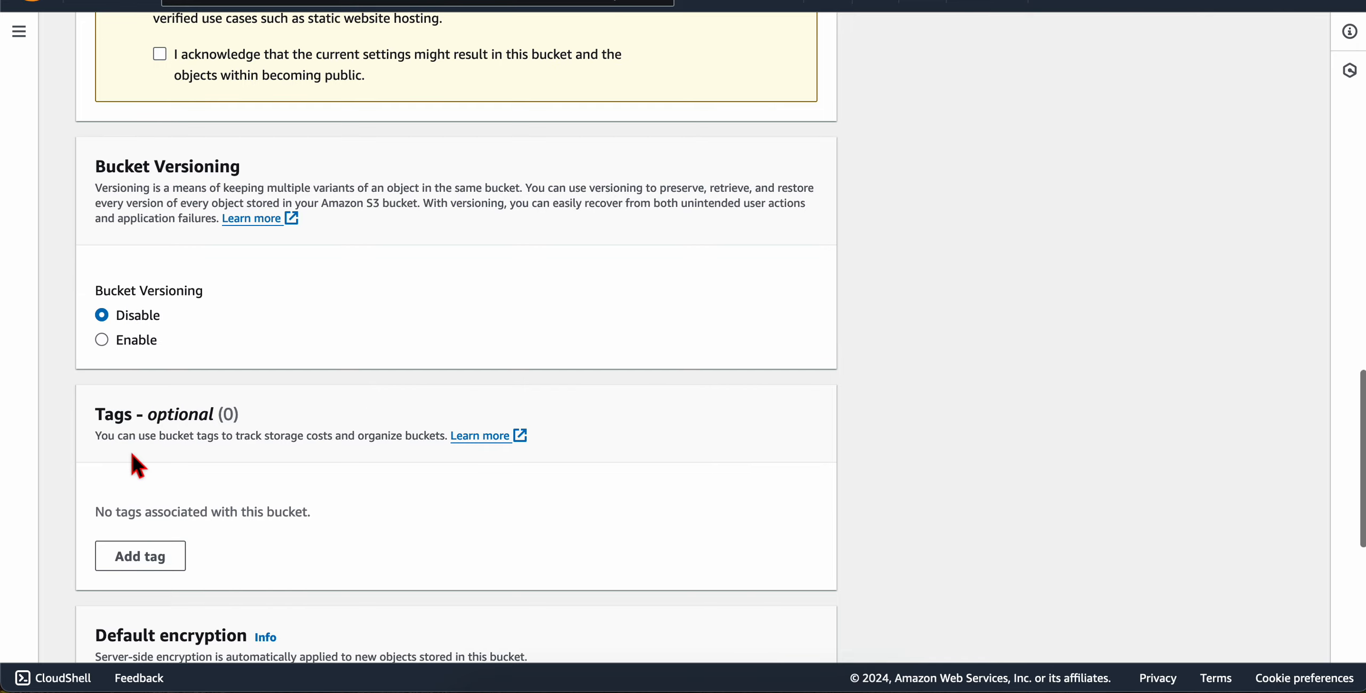
scroll(134, 464, down, 12)
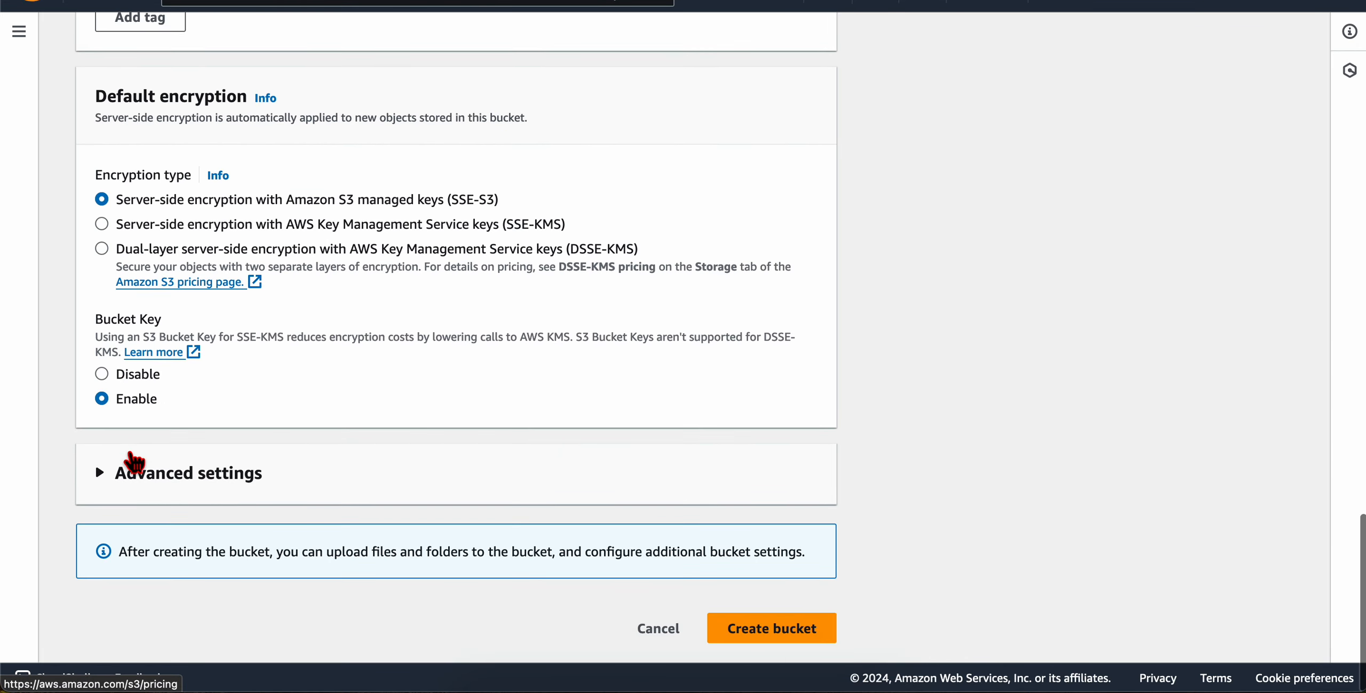
click(125, 483)
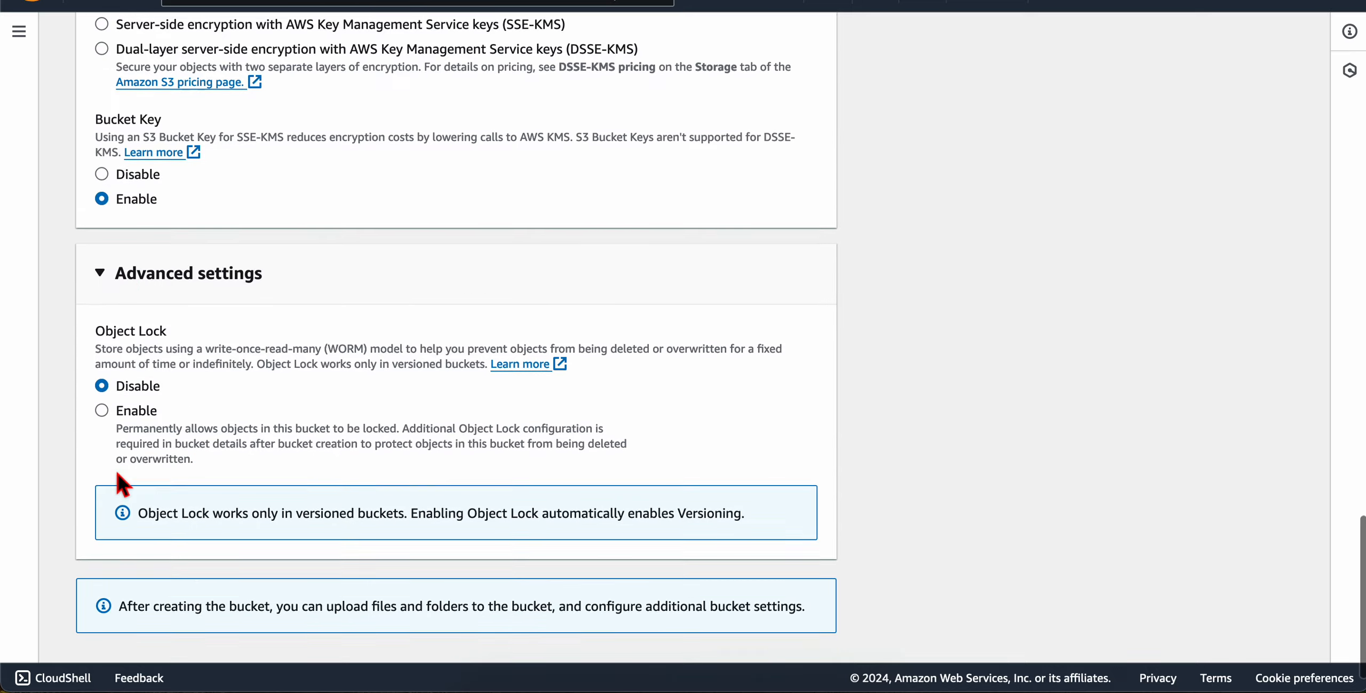
scroll(212, 327, up, 20)
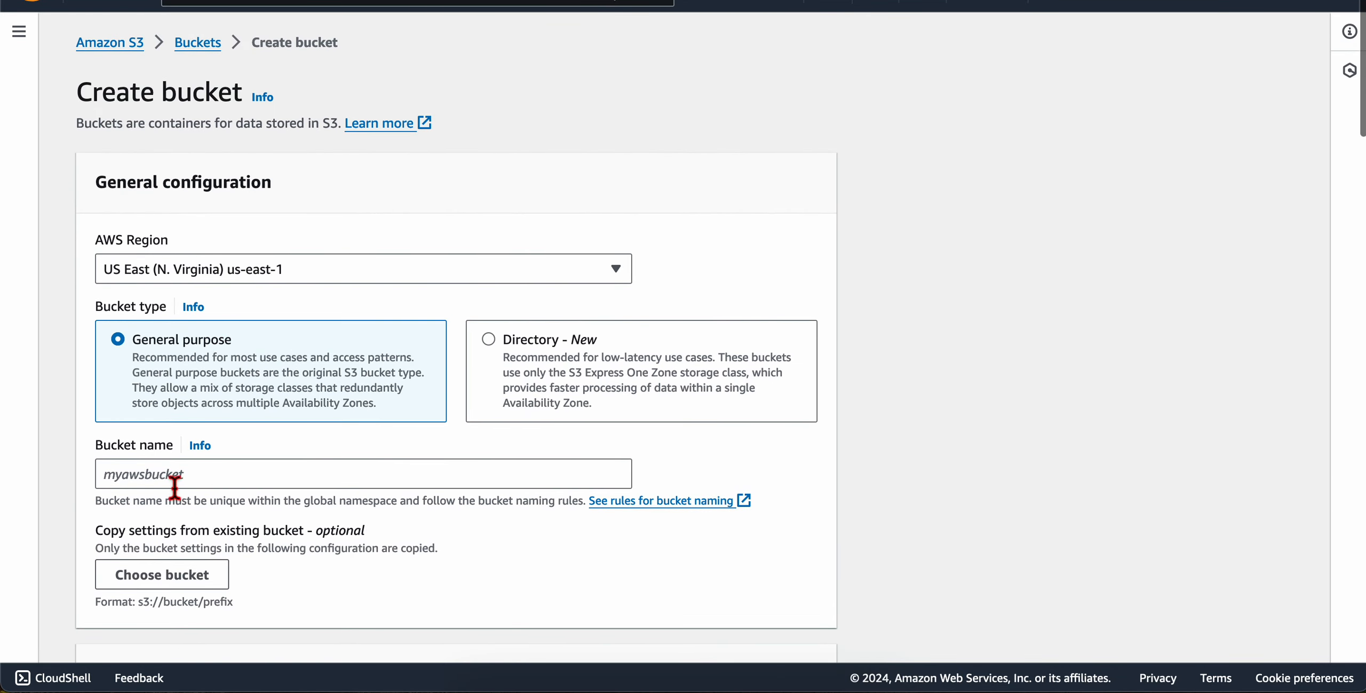
click(174, 480)
scroll(211, 563, down, 4)
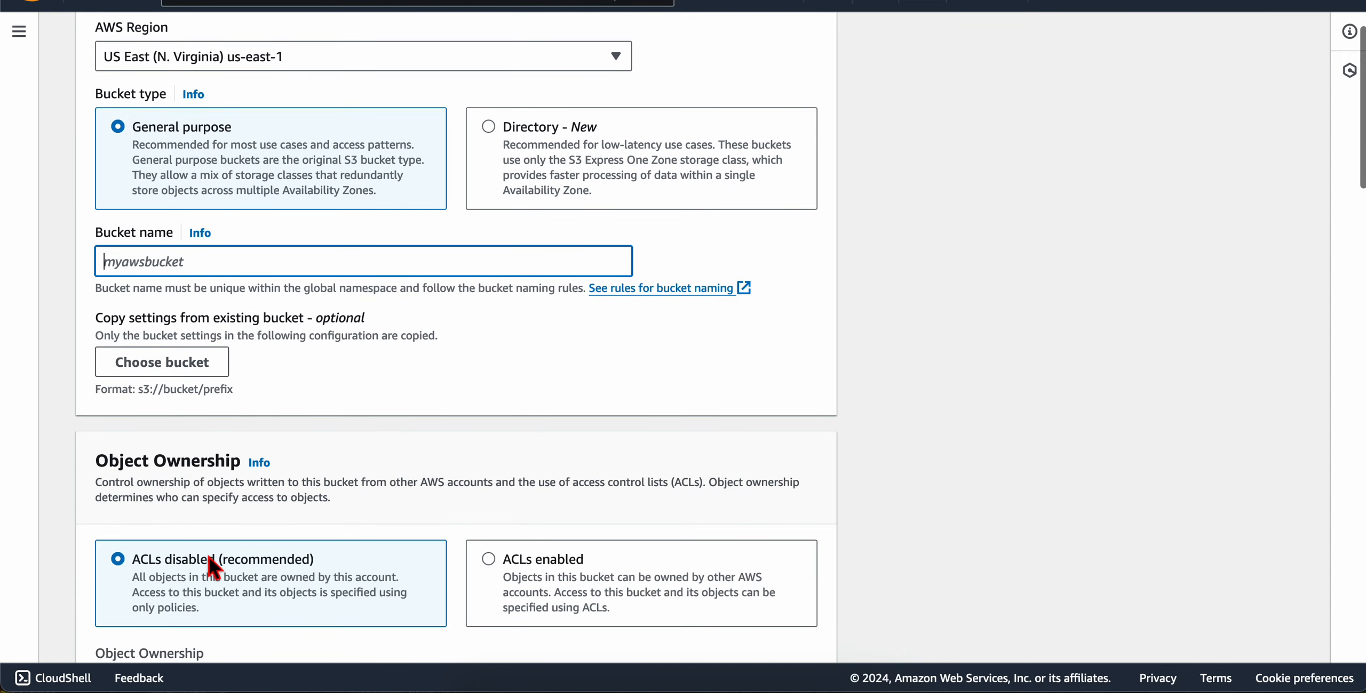
scroll(206, 555, down, 5)
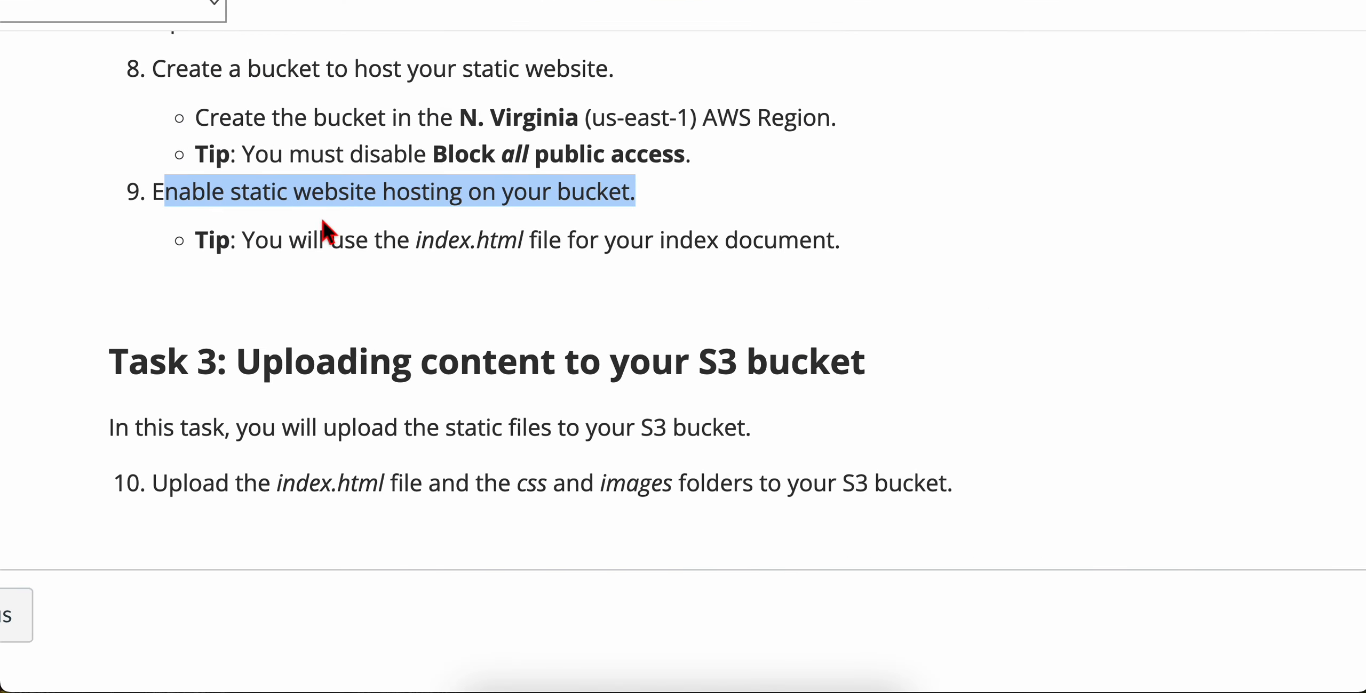
- Reread instruction 9 and its index.html tip in the lab, and return to the Create bucket form
click(322, 221)
drag(230, 195, 582, 203)
click(582, 203)
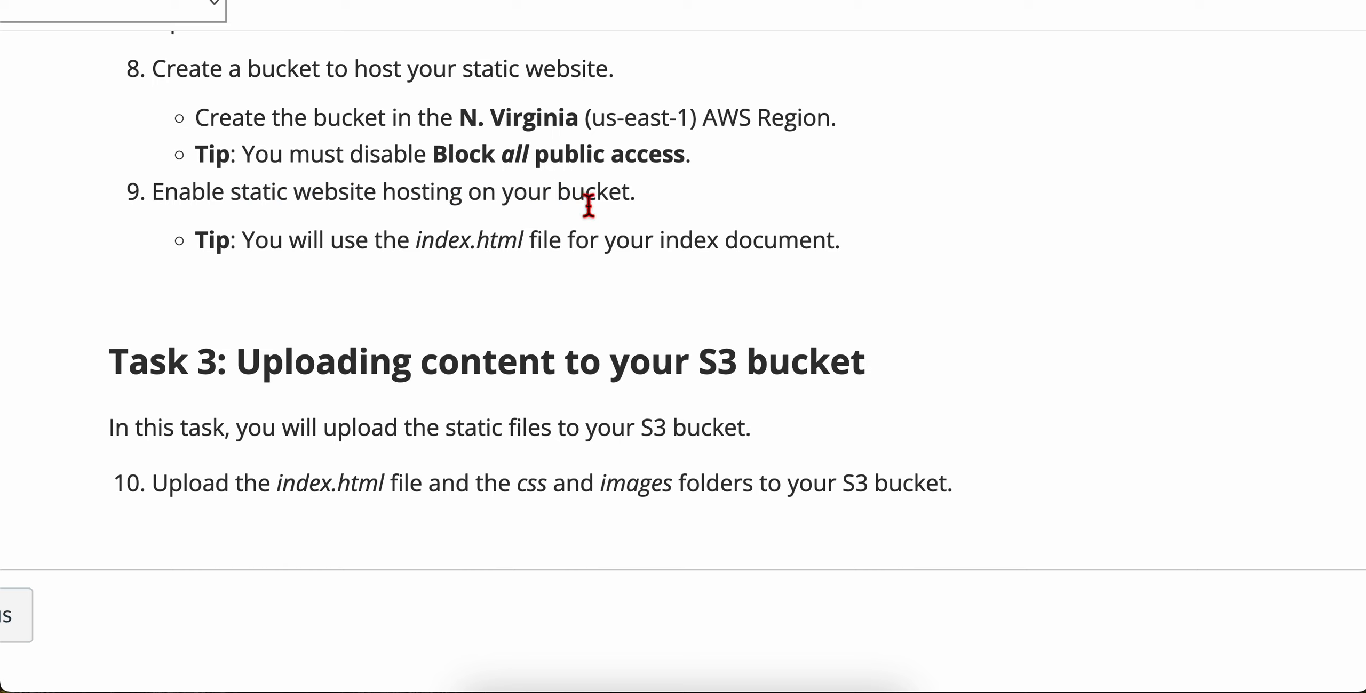
drag(293, 197, 569, 210)
click(570, 210)
drag(256, 243, 570, 255)
click(570, 255)
drag(415, 251, 817, 256)
click(817, 260)
key(ctrl+Right)
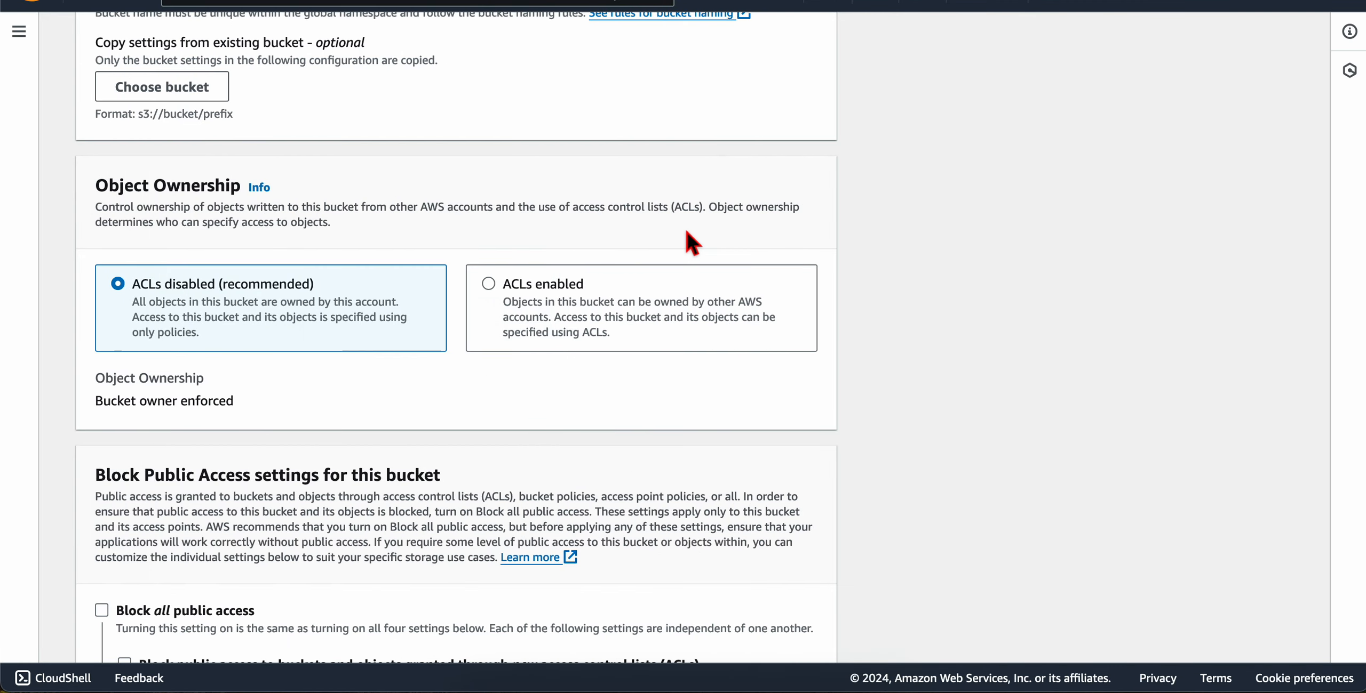
- Review the new bucket's general configuration, including its AWS Region, bucket type and bucket name settings
scroll(509, 237, up, 8)
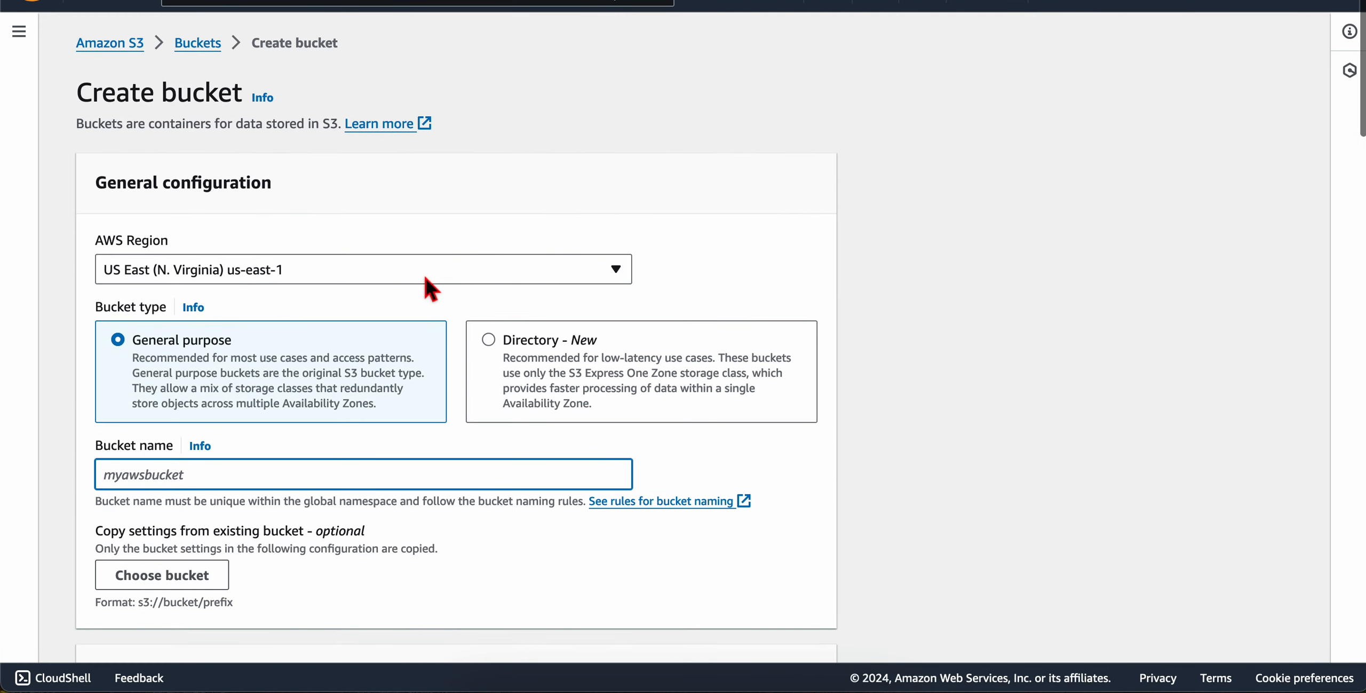
click(419, 275)
click(857, 236)
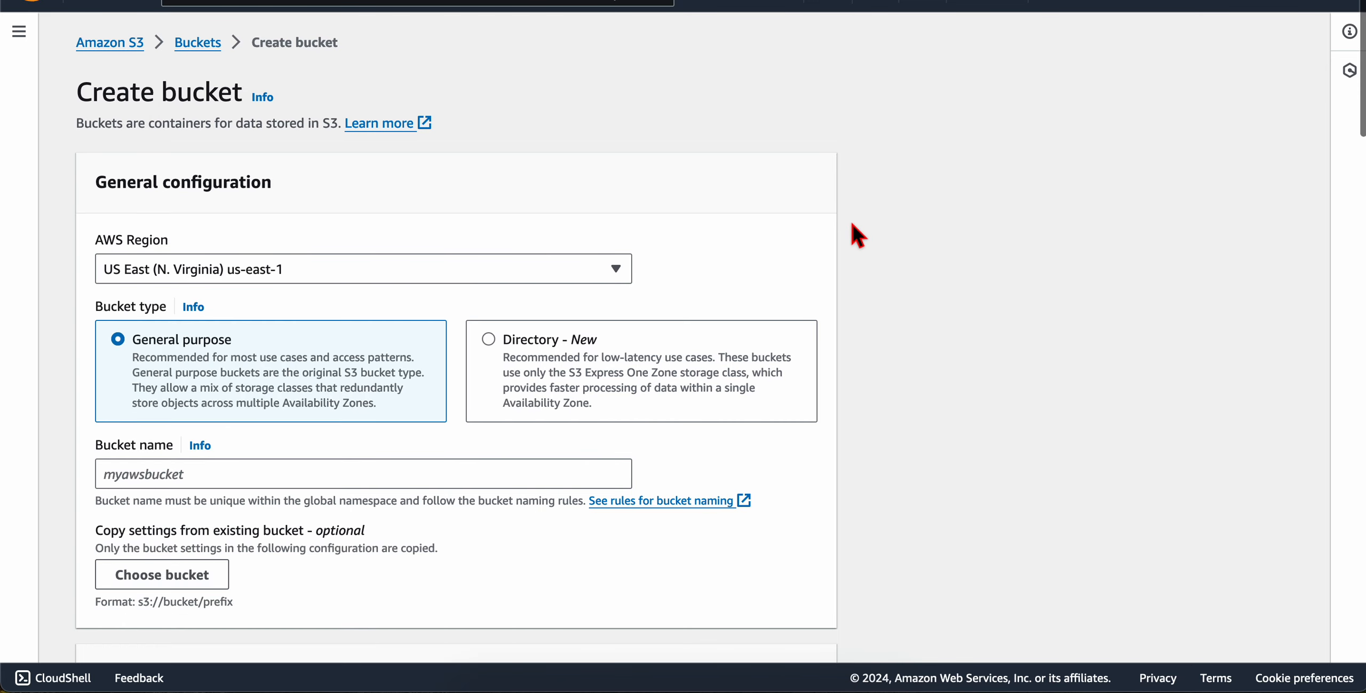
scroll(346, 488, down, 3)
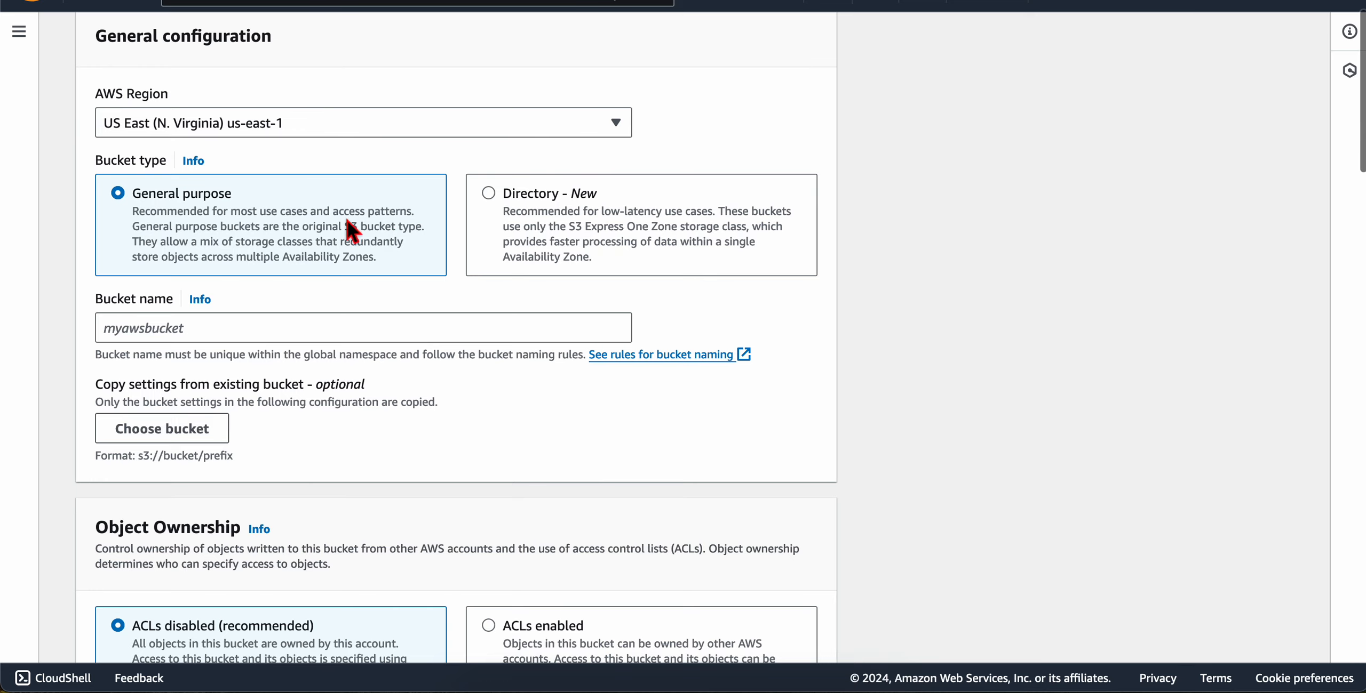
scroll(170, 357, down, 2)
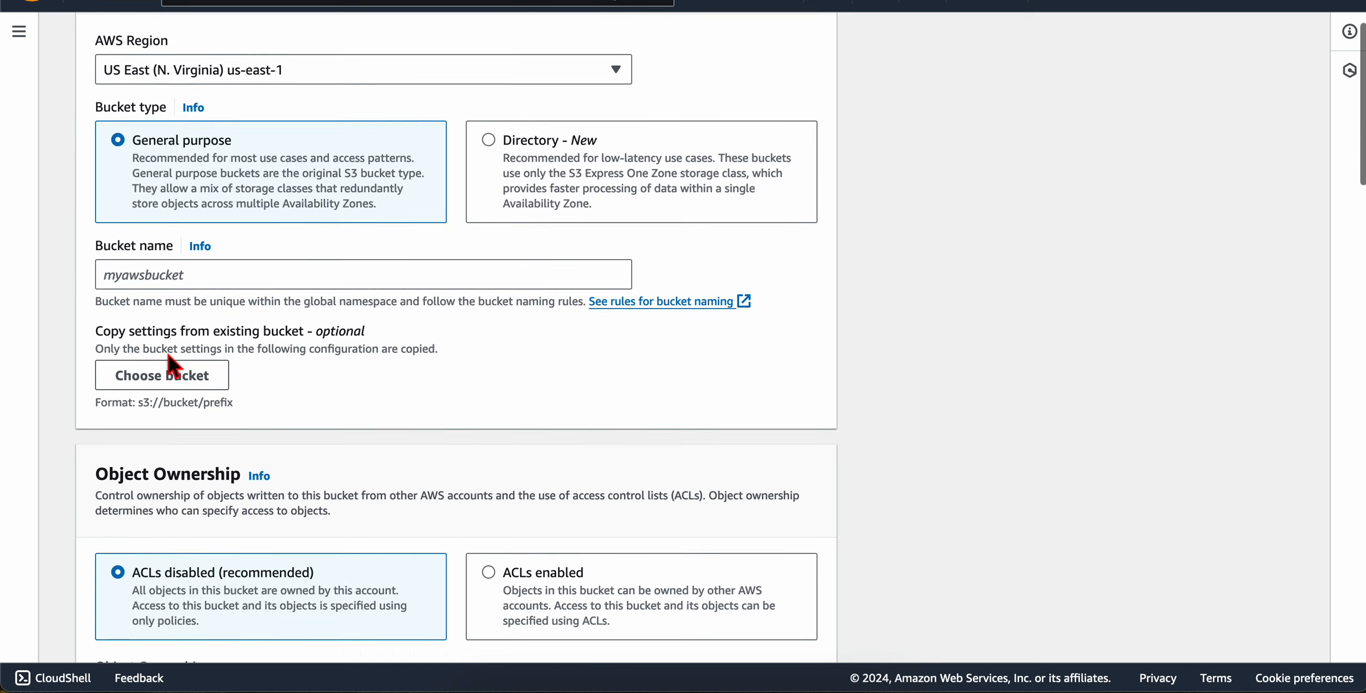
scroll(176, 338, down, 1)
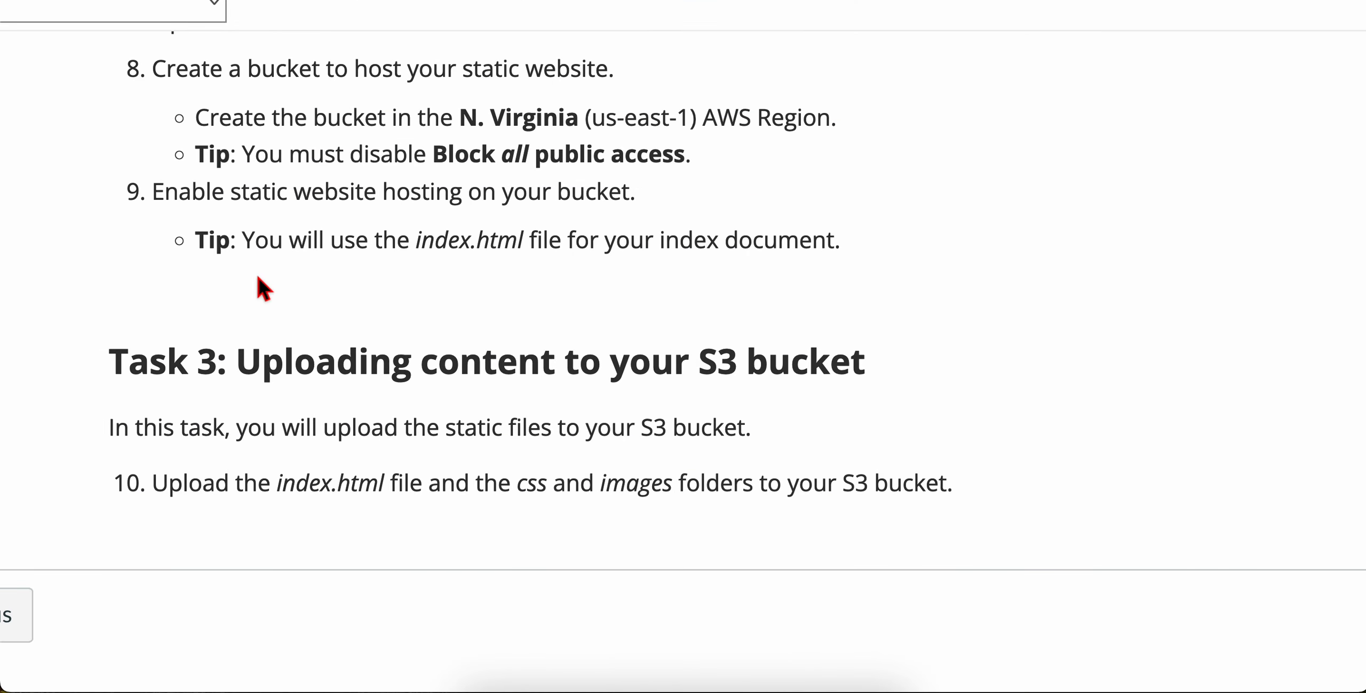
- Read Task 3's instructions on uploading the website files and opening the static website endpoint
scroll(288, 458, down, 3)
scroll(258, 463, down, 2)
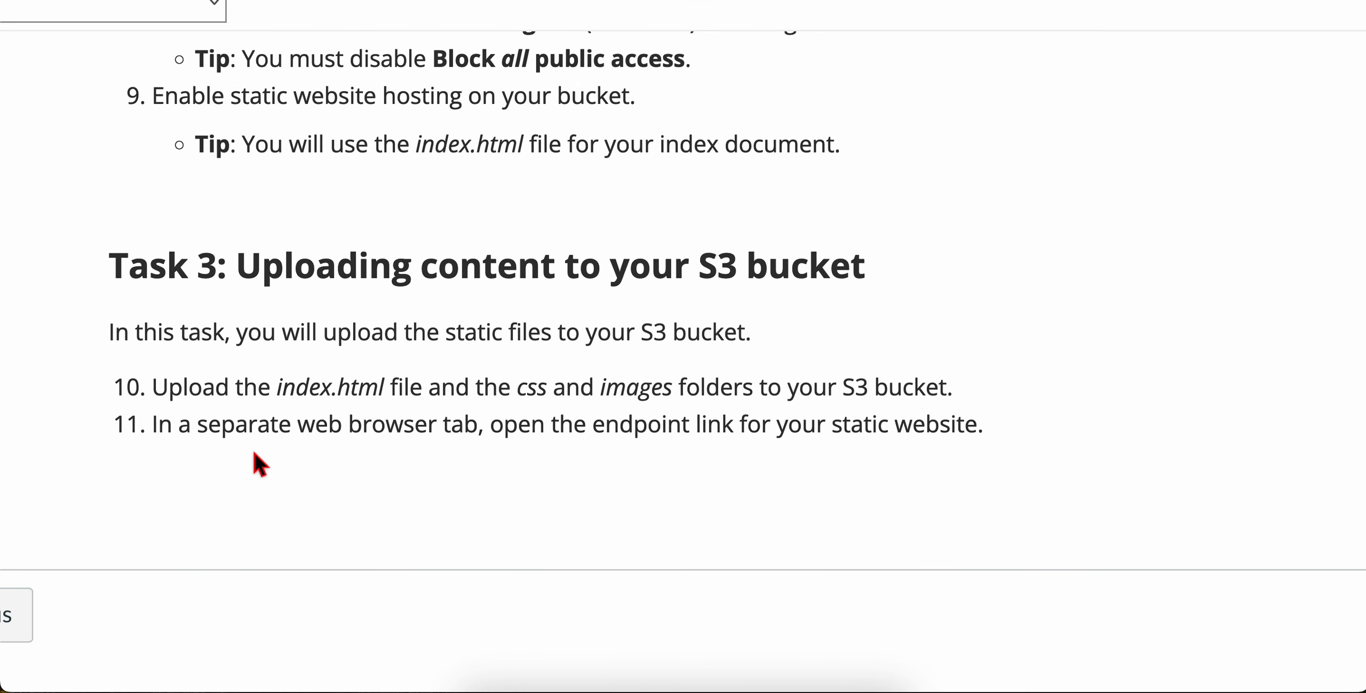
scroll(258, 463, up, 4)
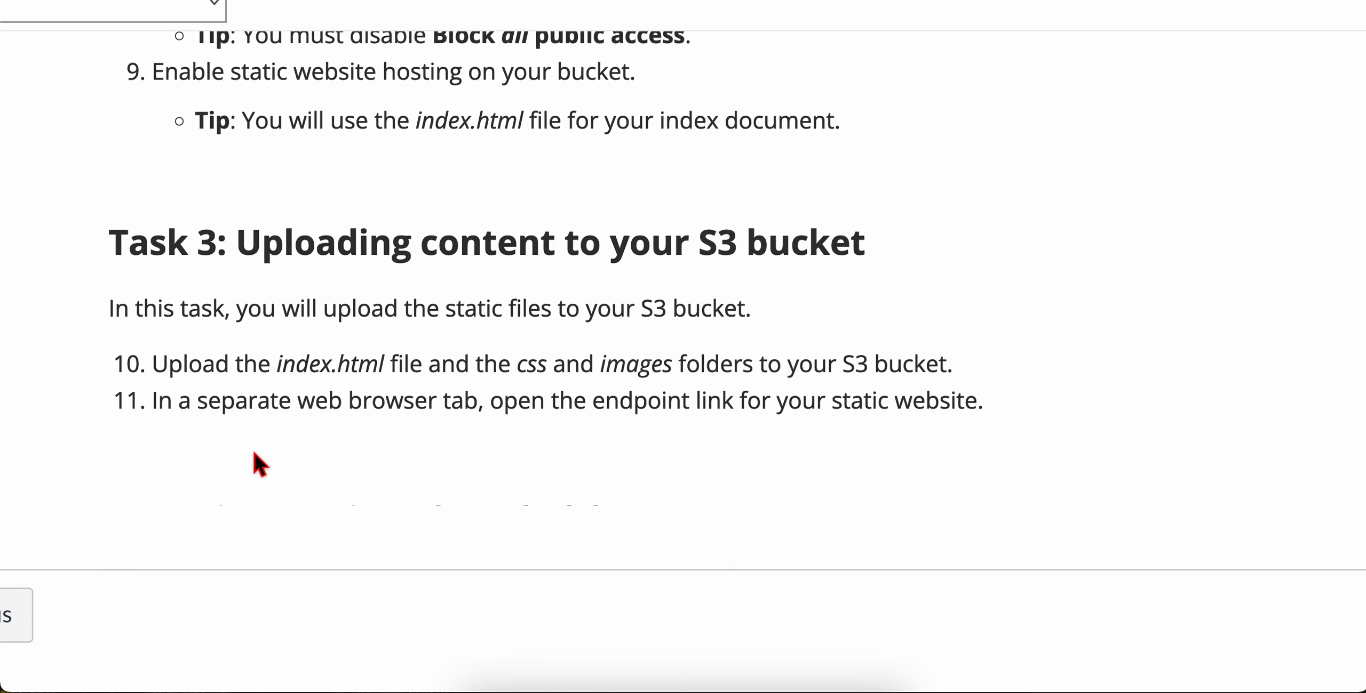
scroll(254, 453, up, 1)
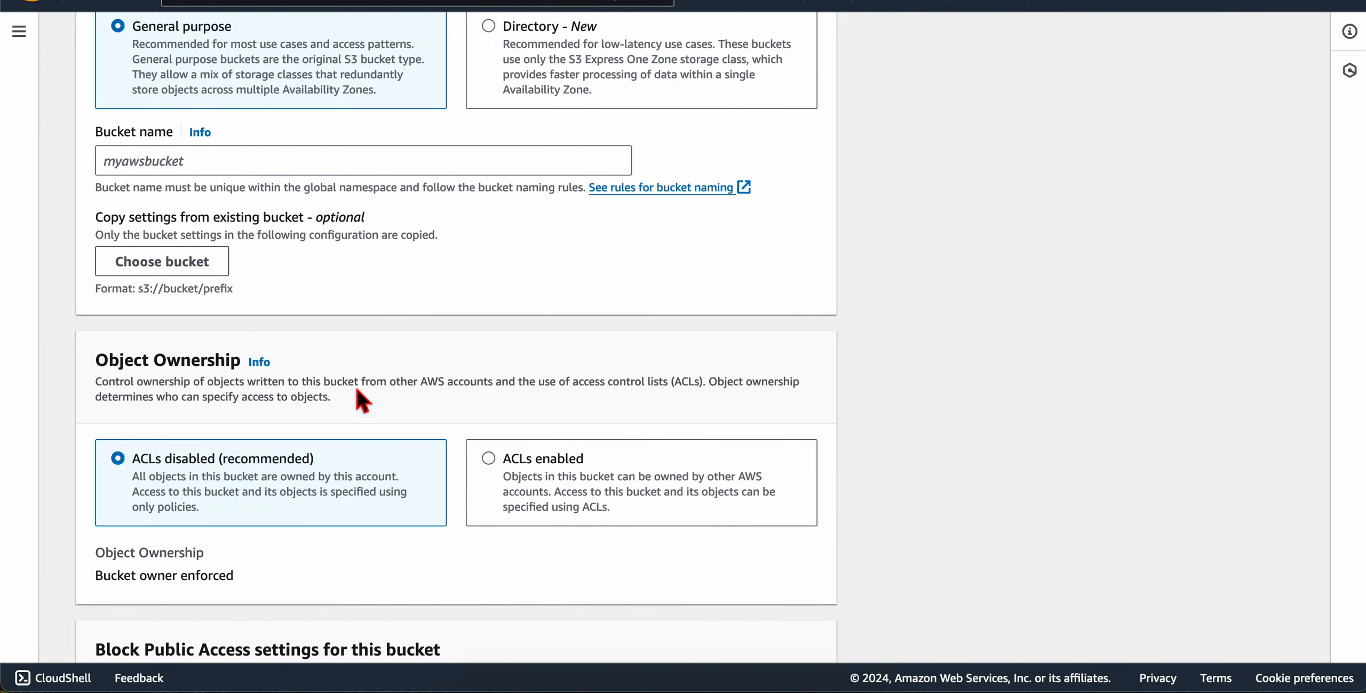
- Acknowledge that the current settings might make the bucket and its objects public, and review the accompanying warning
scroll(354, 406, down, 10)
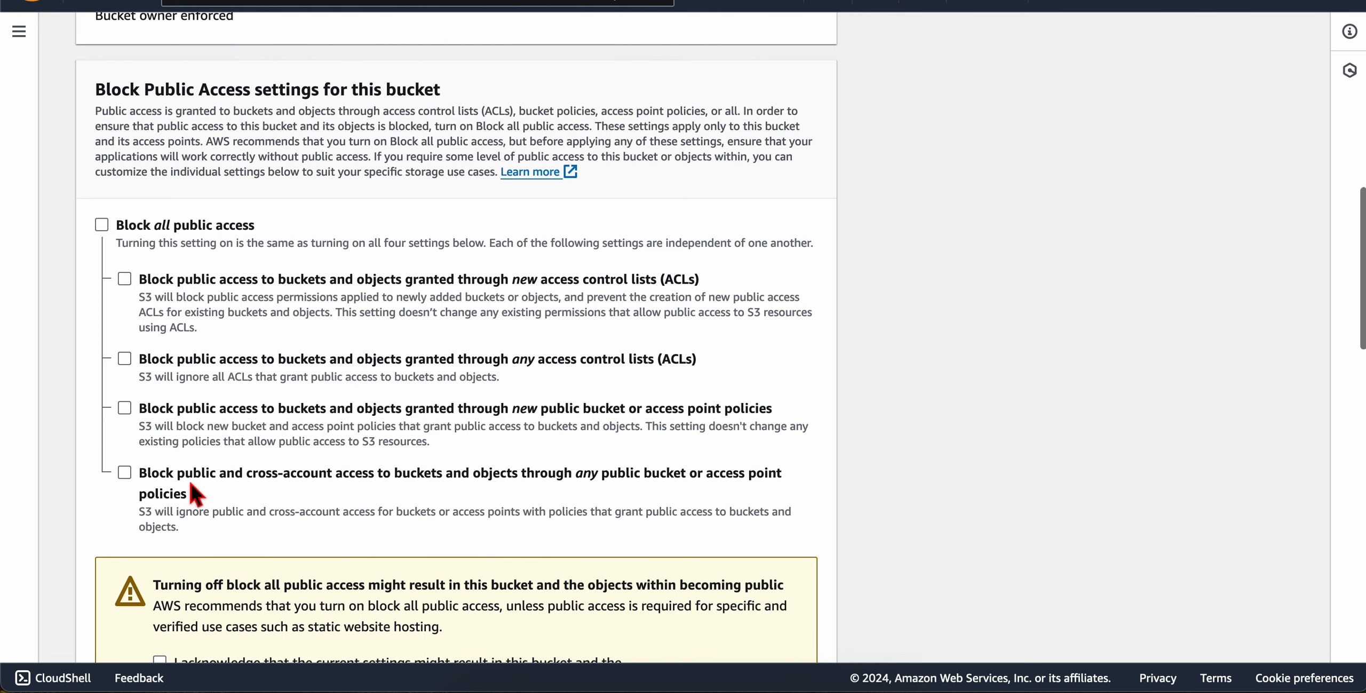
scroll(191, 486, down, 4)
click(200, 458)
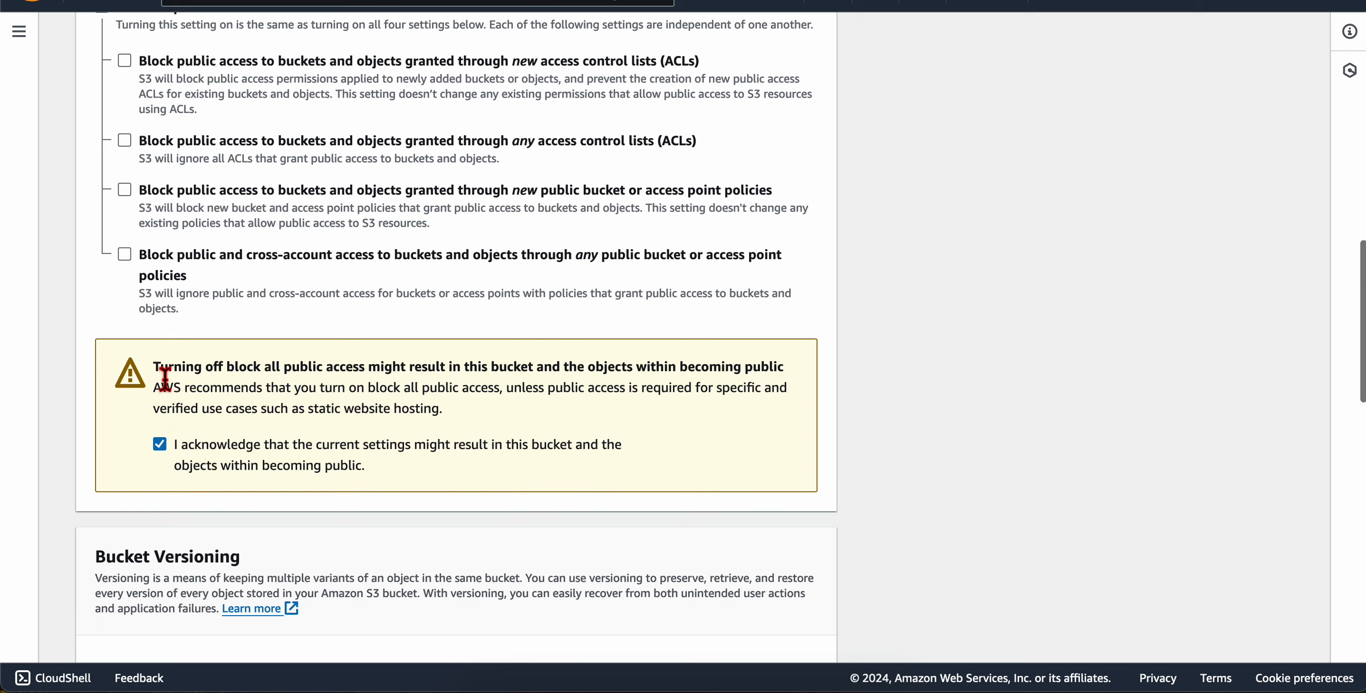
drag(285, 367, 751, 391)
click(720, 479)
scroll(625, 507, down, 1)
scroll(622, 504, down, 7)
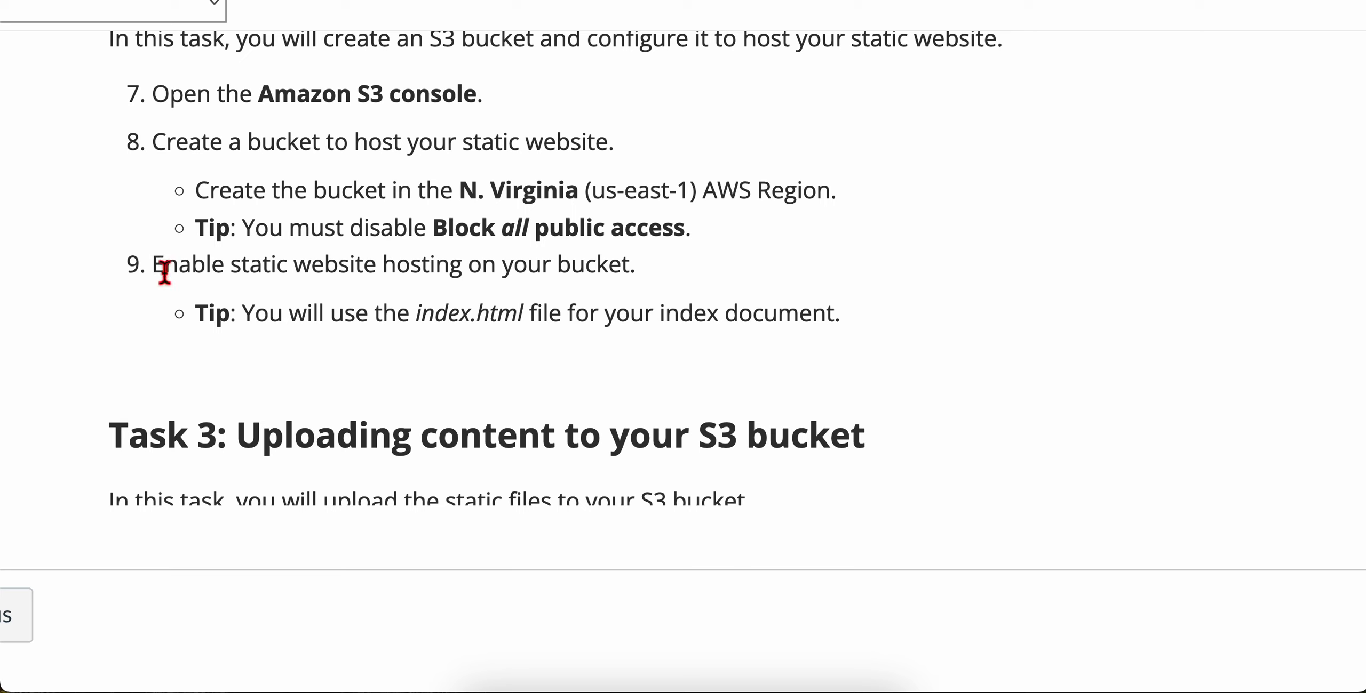
- Search the web for "how to Enable static website hosting on s3 bucket" and open Amazon's tutorial on configuring a static website on S3
drag(178, 270, 418, 274)
click(418, 273)
drag(186, 269, 622, 272)
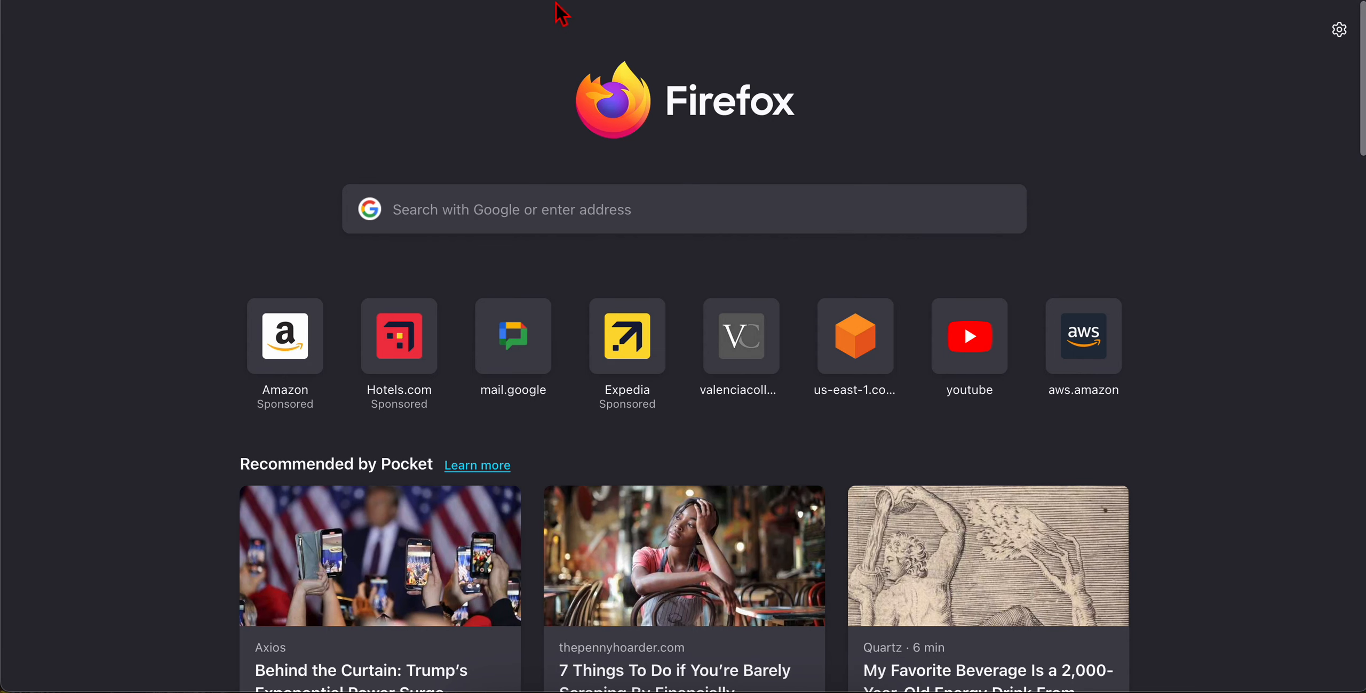
click(558, 9)
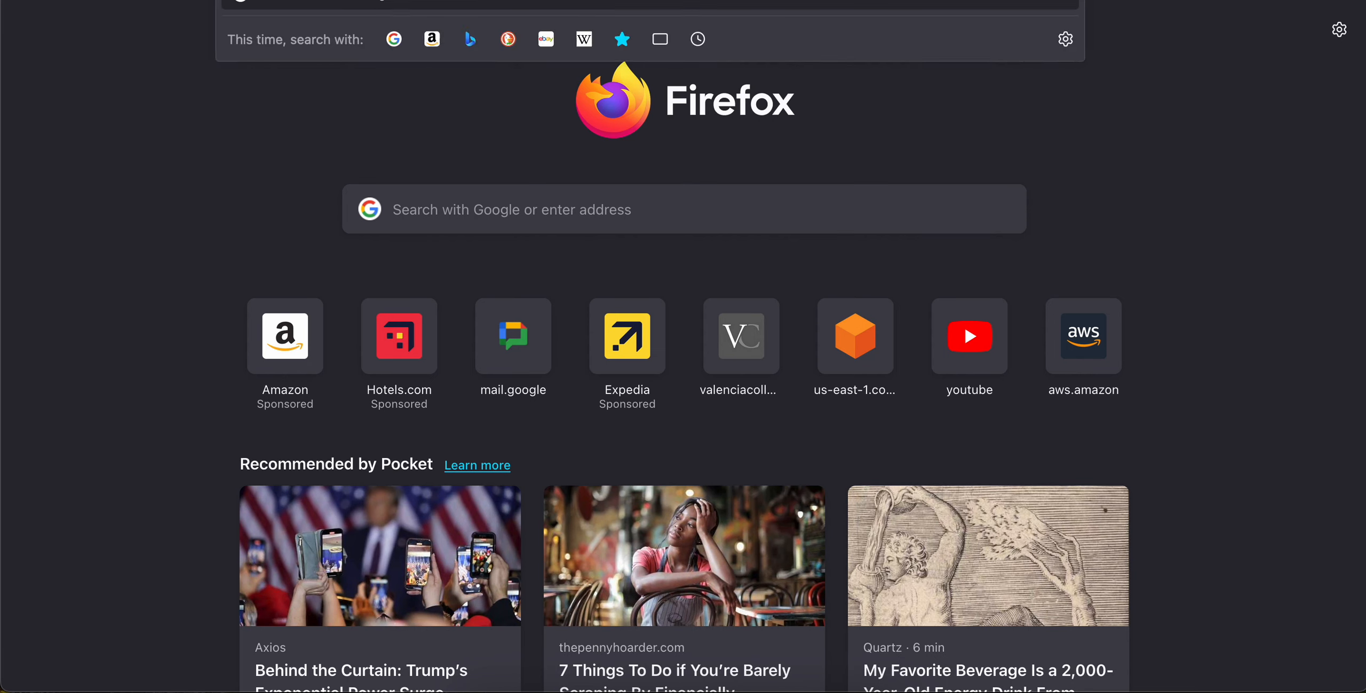
text(how to)
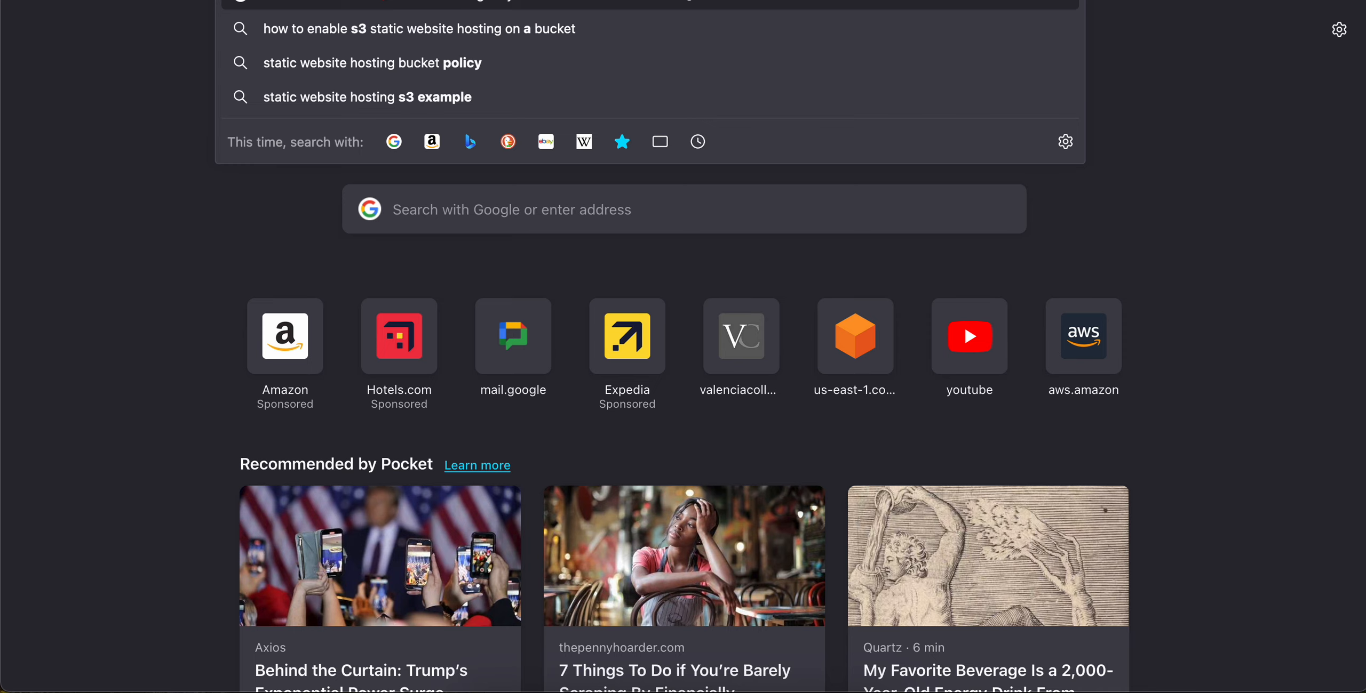
key(Return)
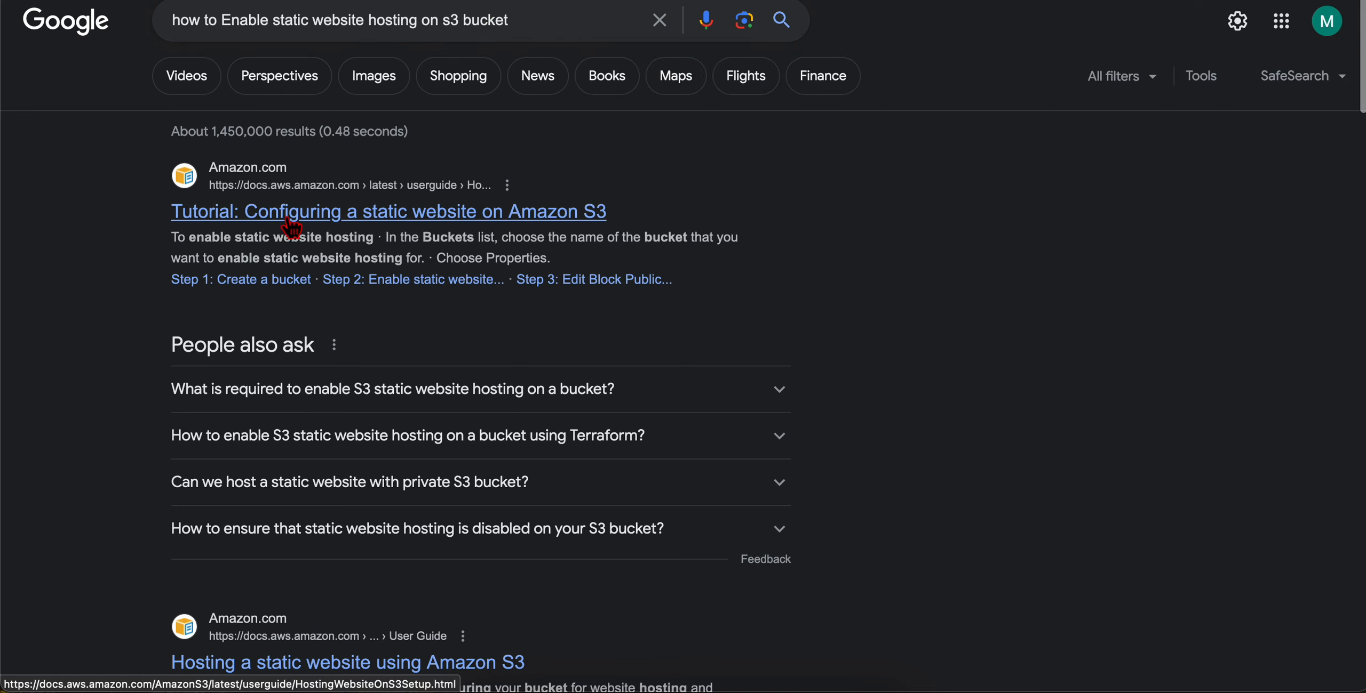
click(288, 222)
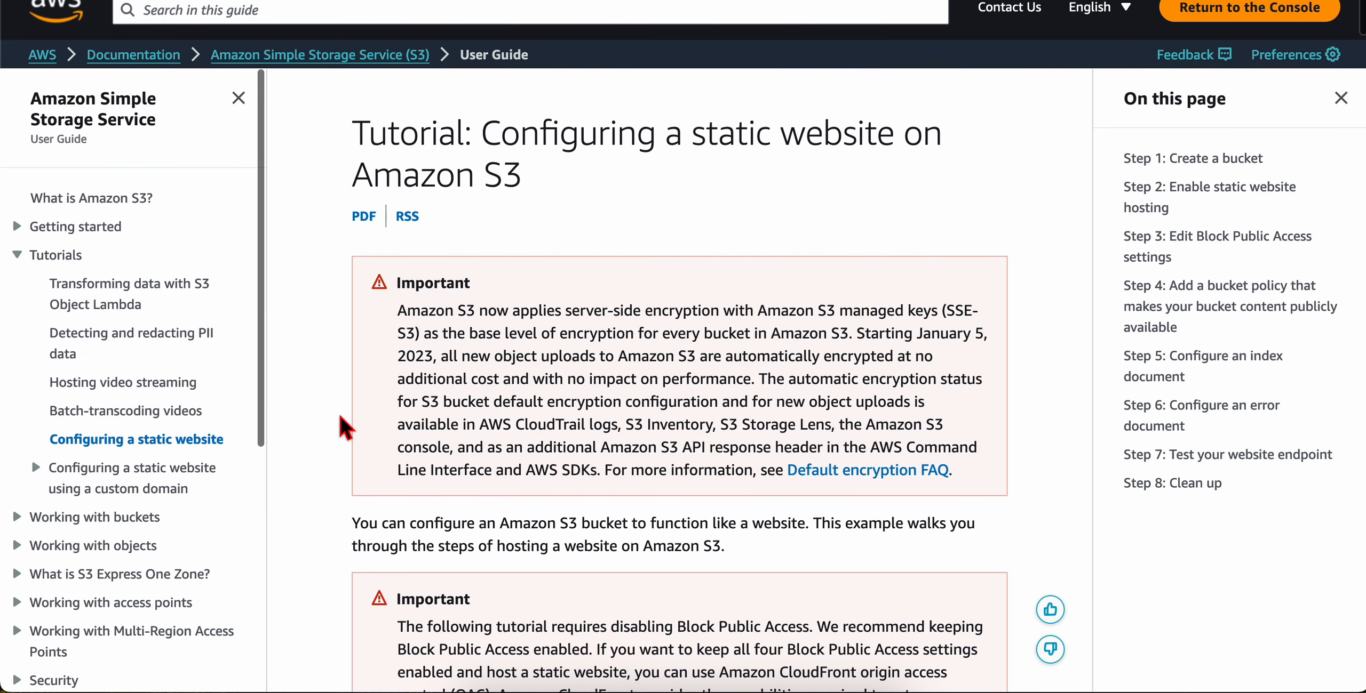
- Read the tutorial's Step 2 on enabling static website hosting, including the instruction to choose the bucket's Properties
scroll(344, 427, down, 15)
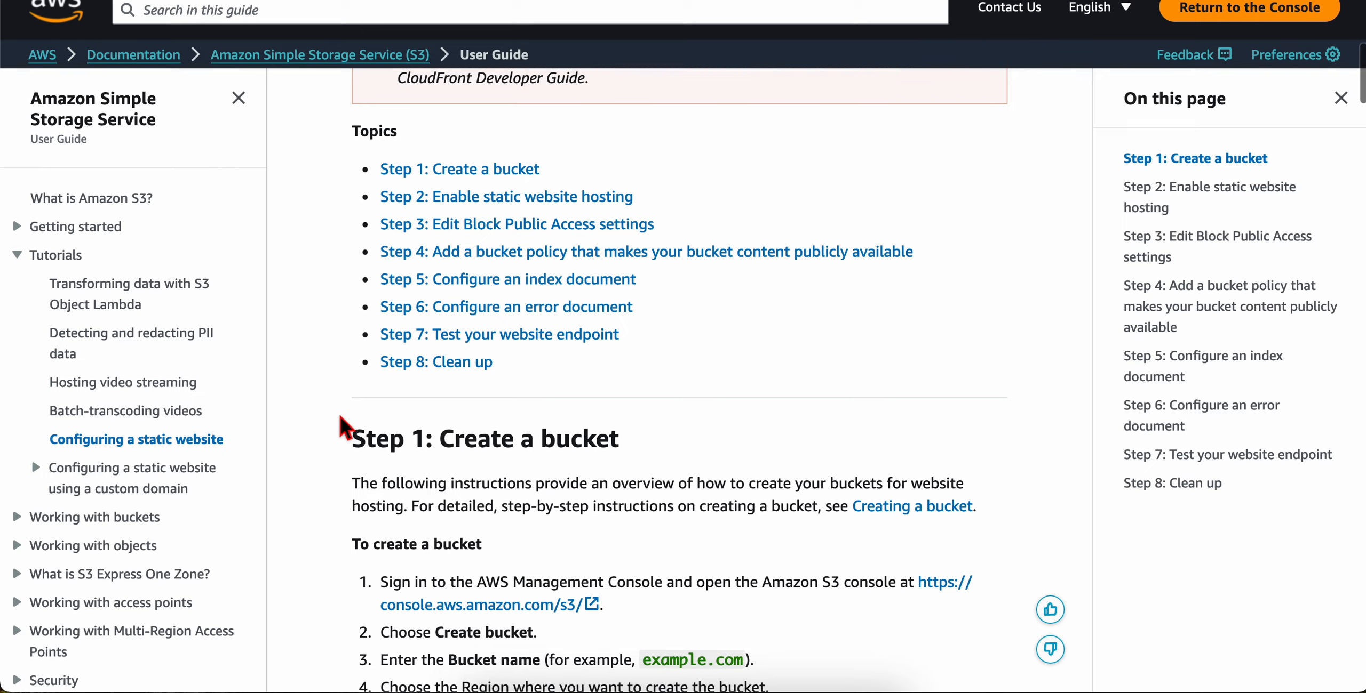
scroll(411, 443, down, 5)
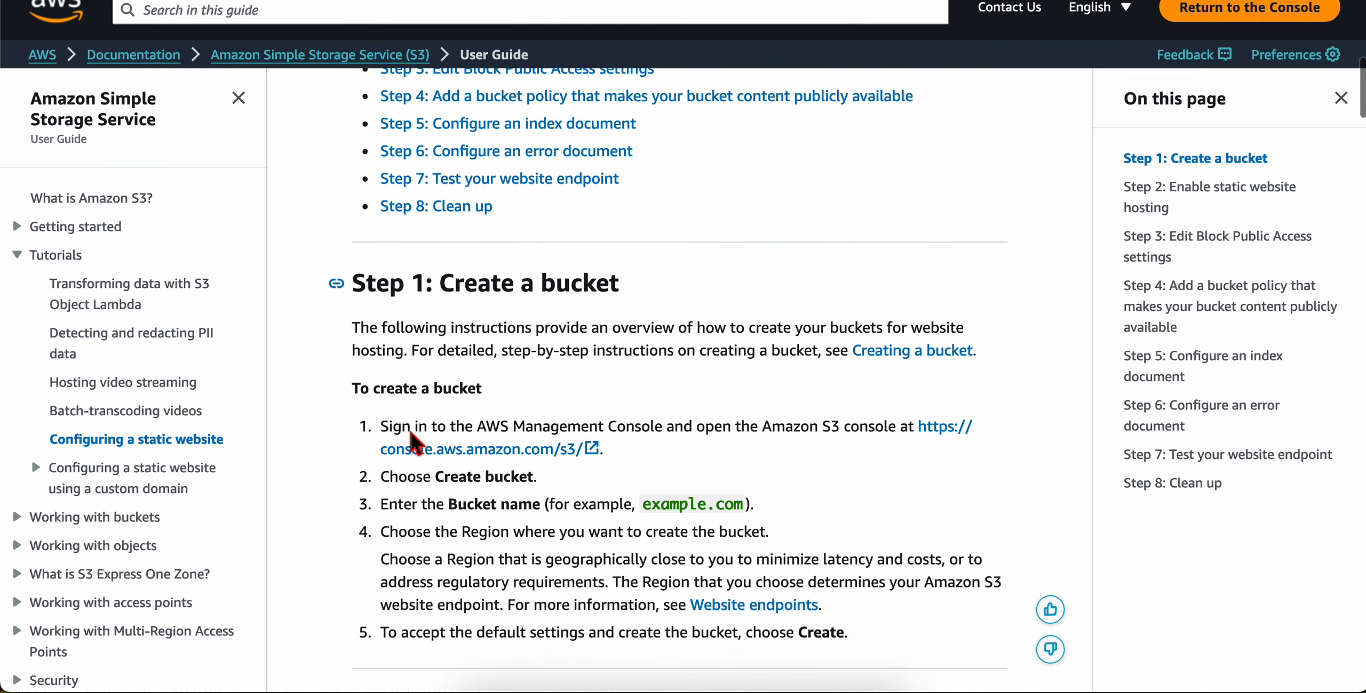
scroll(411, 442, down, 15)
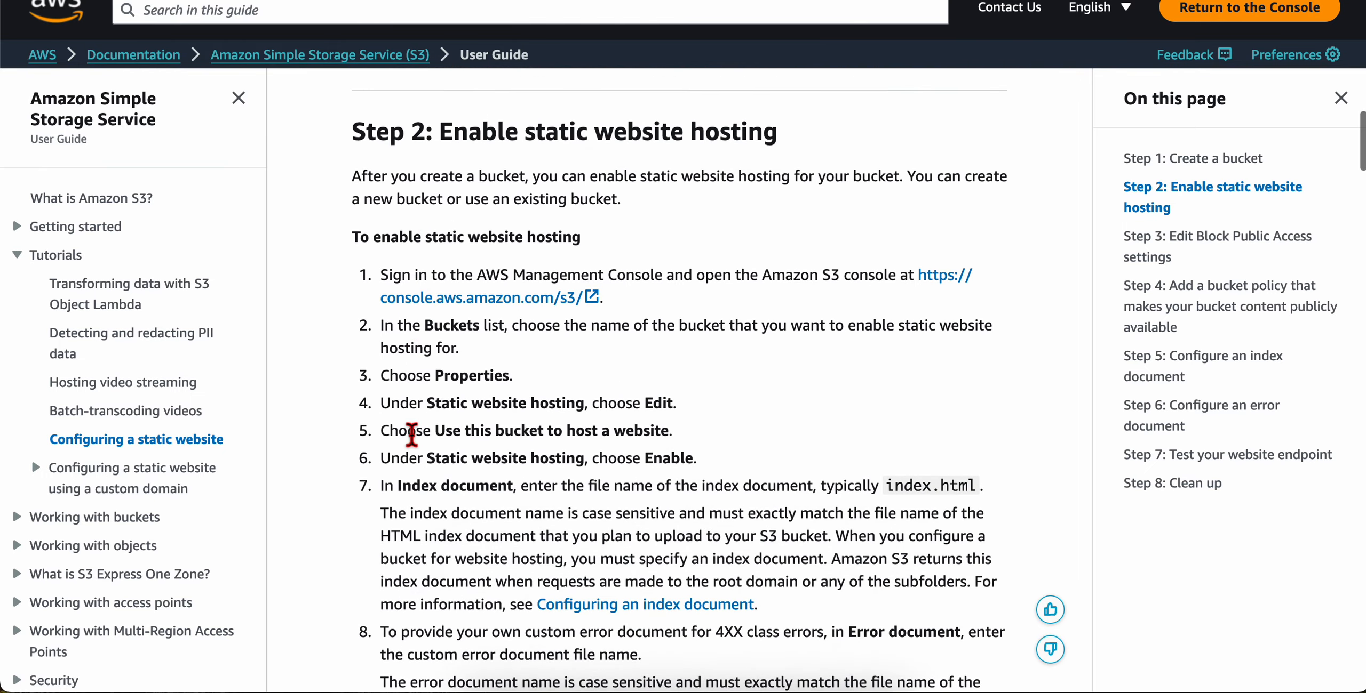
scroll(412, 434, down, 1)
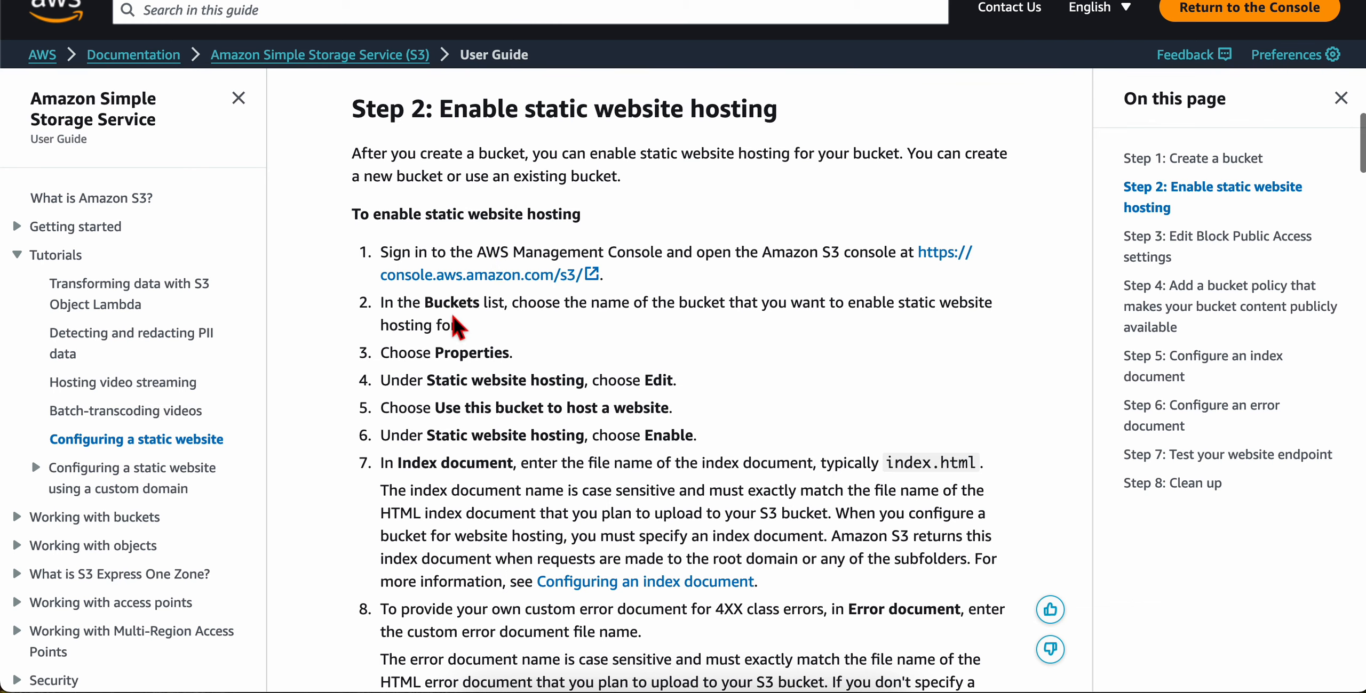
drag(419, 308, 486, 352)
click(475, 393)
scroll(502, 421, down, 2)
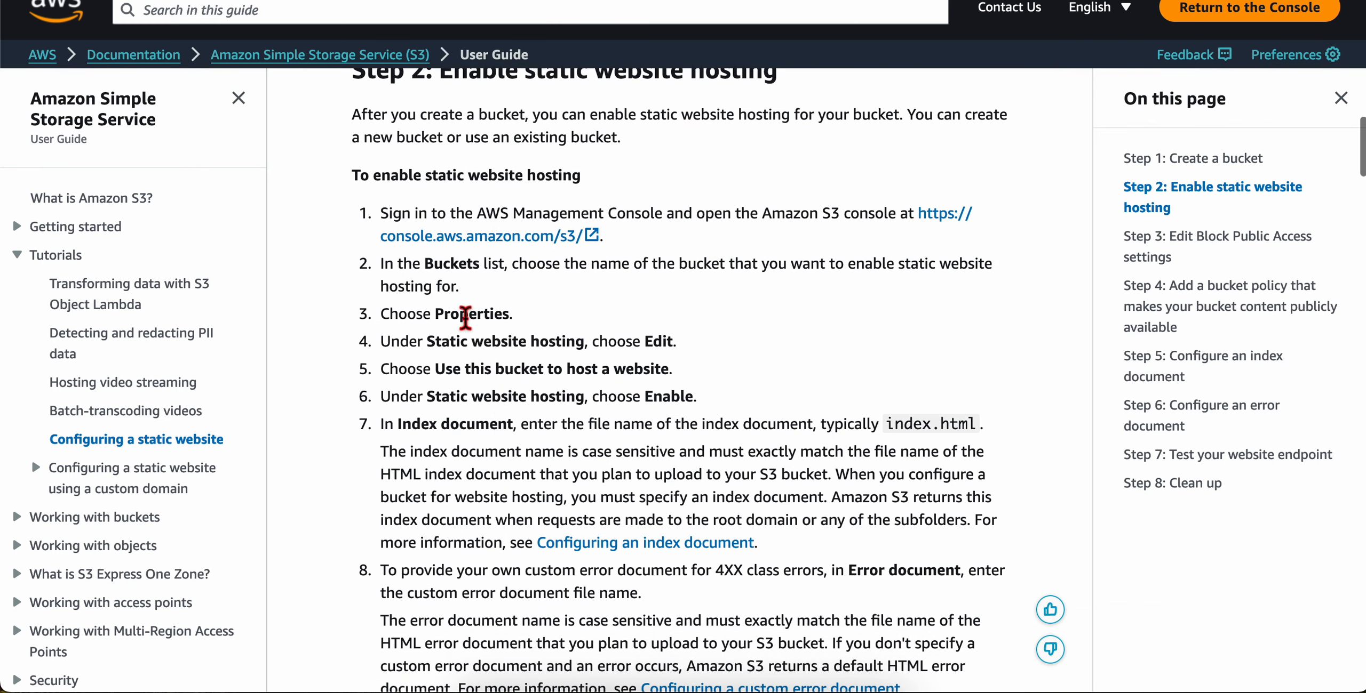
double_click(465, 318)
- Return to the Create bucket form and look through all its settings for a static website hosting option
key(ctrl+Tab)
scroll(436, 174, up, 20)
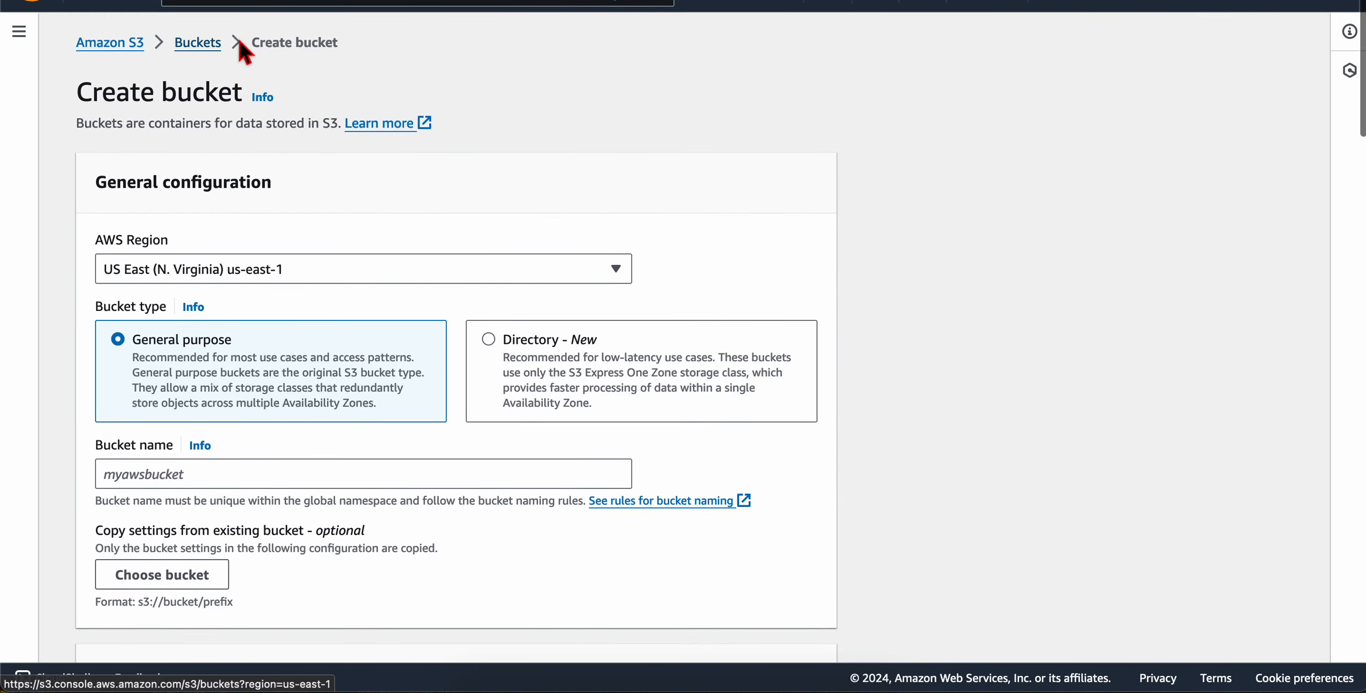
scroll(219, 406, down, 3)
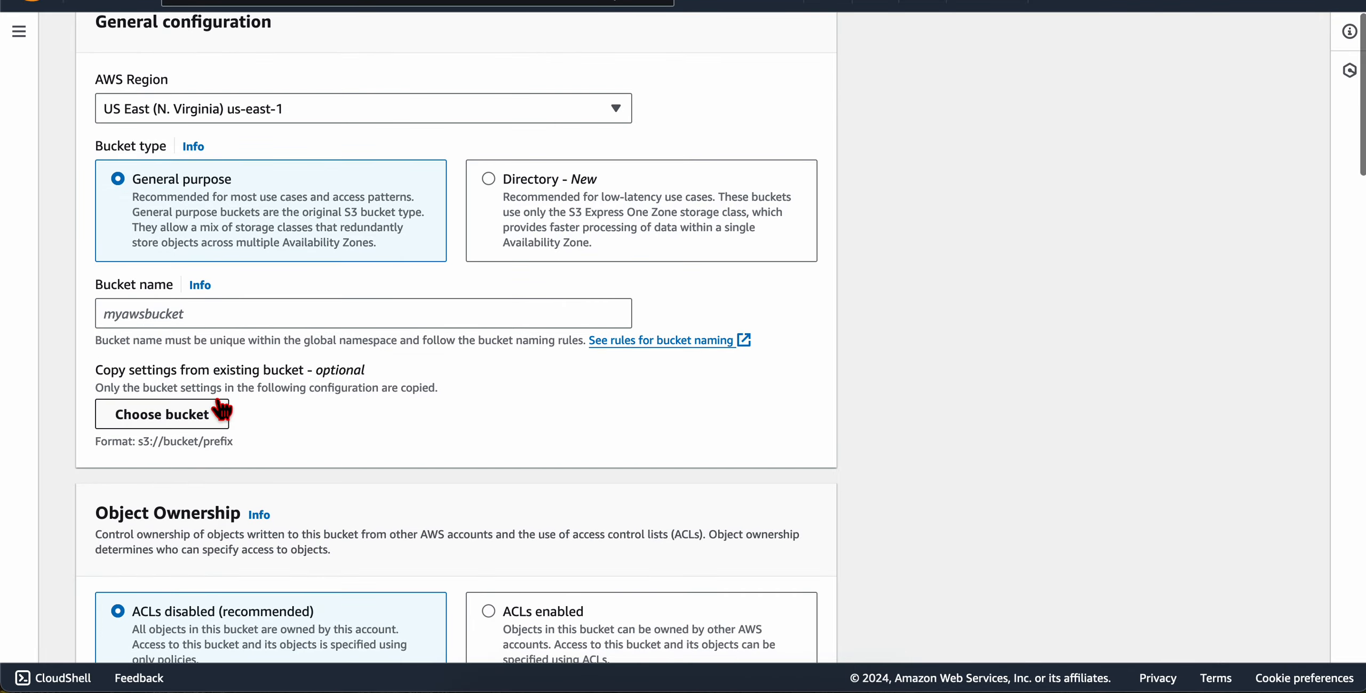
scroll(219, 403, down, 5)
scroll(216, 397, down, 20)
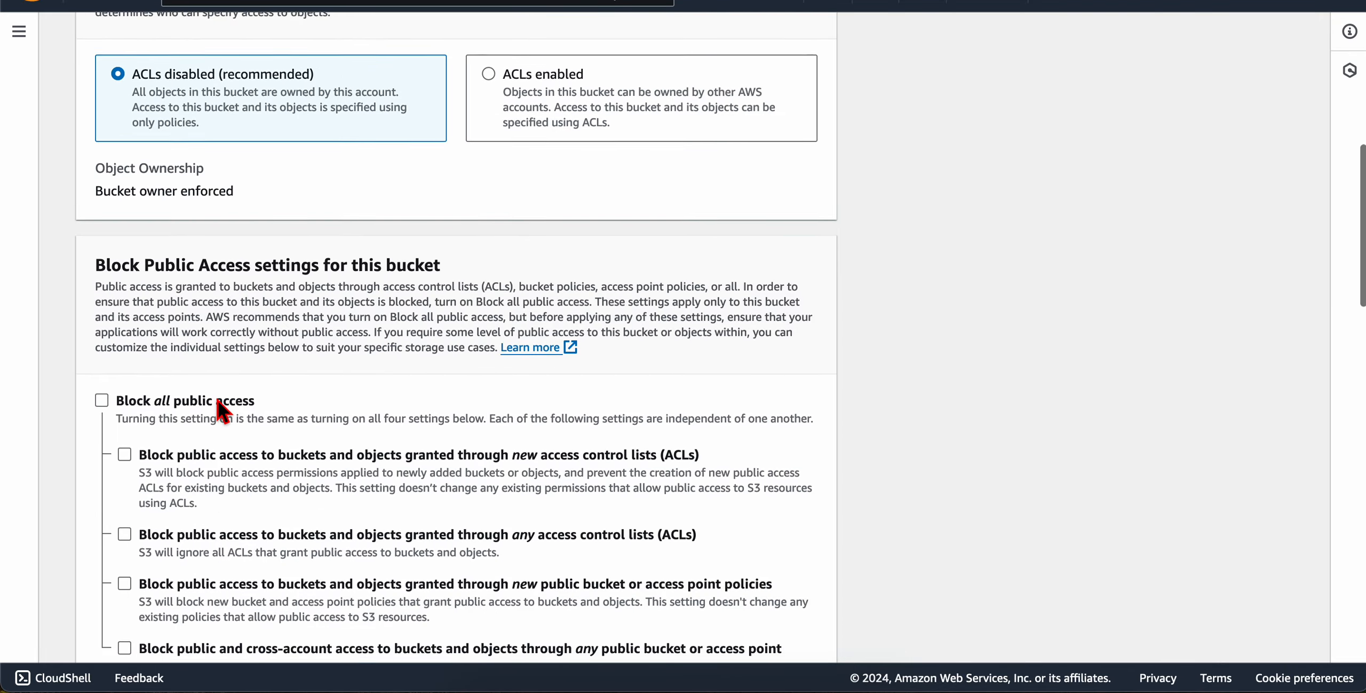
scroll(216, 397, down, 12)
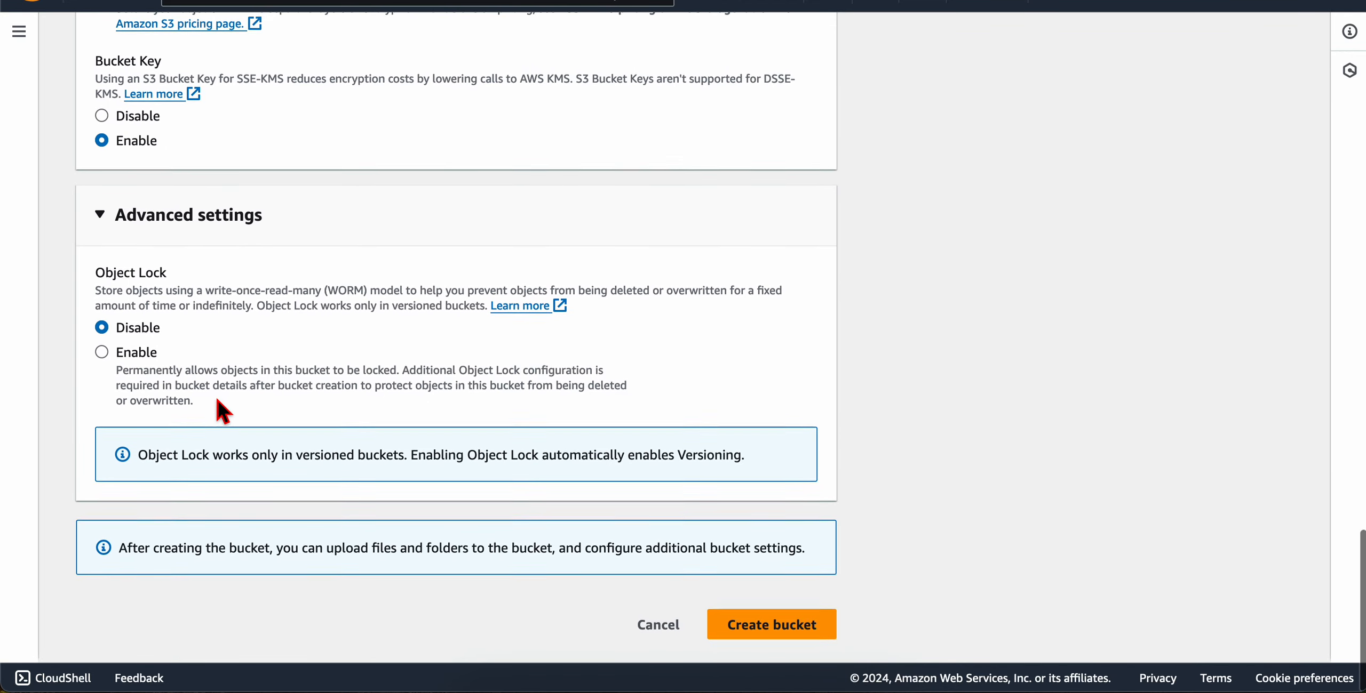
- Skim the lab instructions from the café scenario through the lab questions and Task 4's bucket policy section
key(ctrl+Tab)
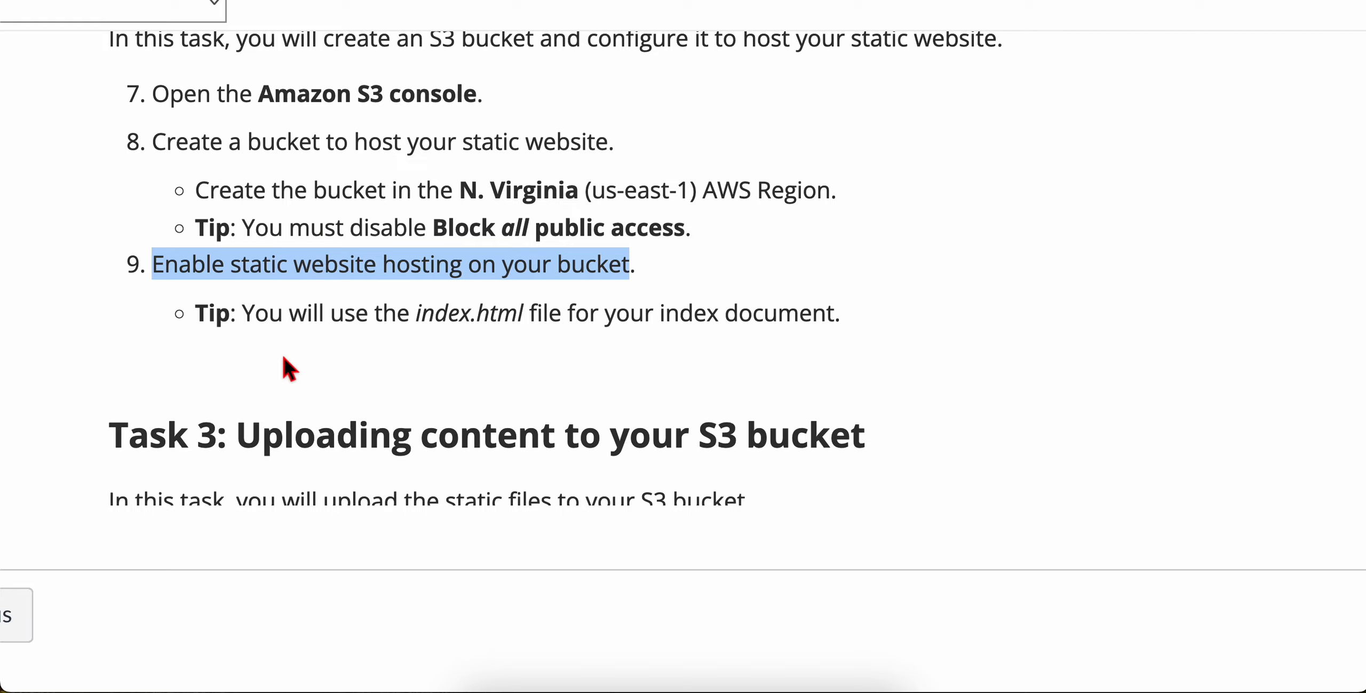
scroll(288, 368, up, 10)
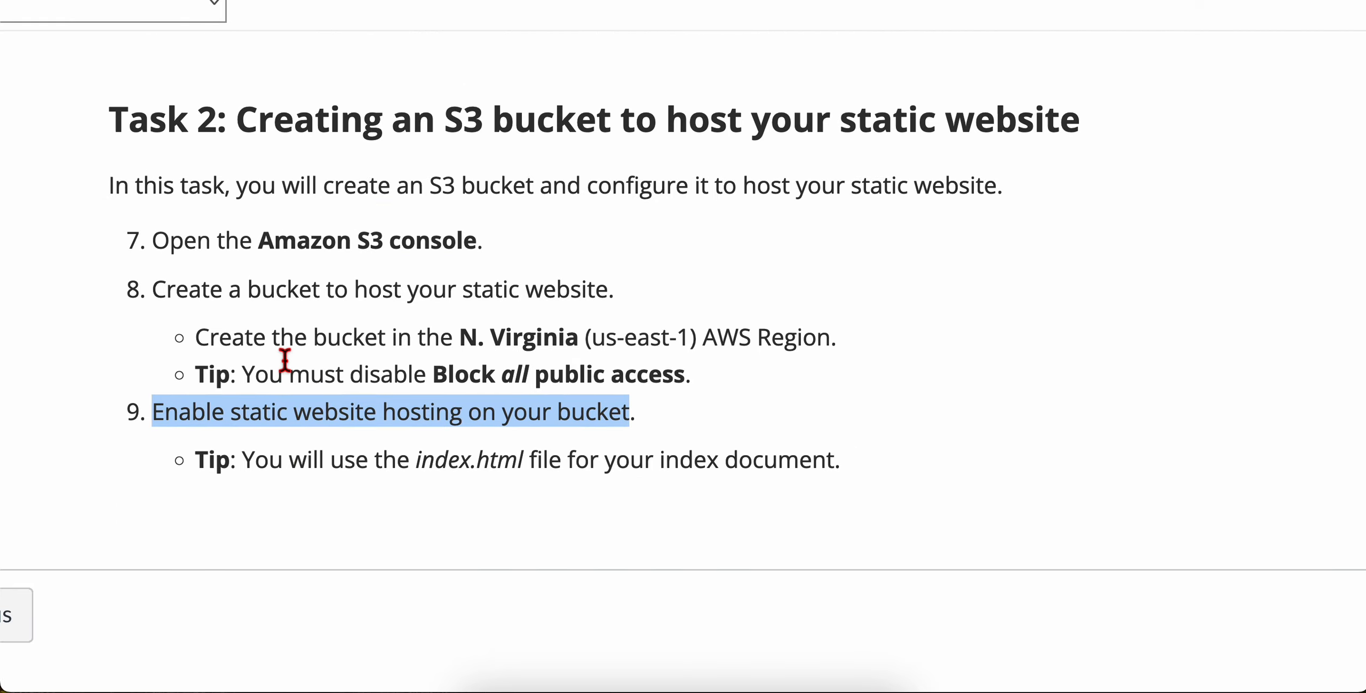
scroll(281, 358, up, 4)
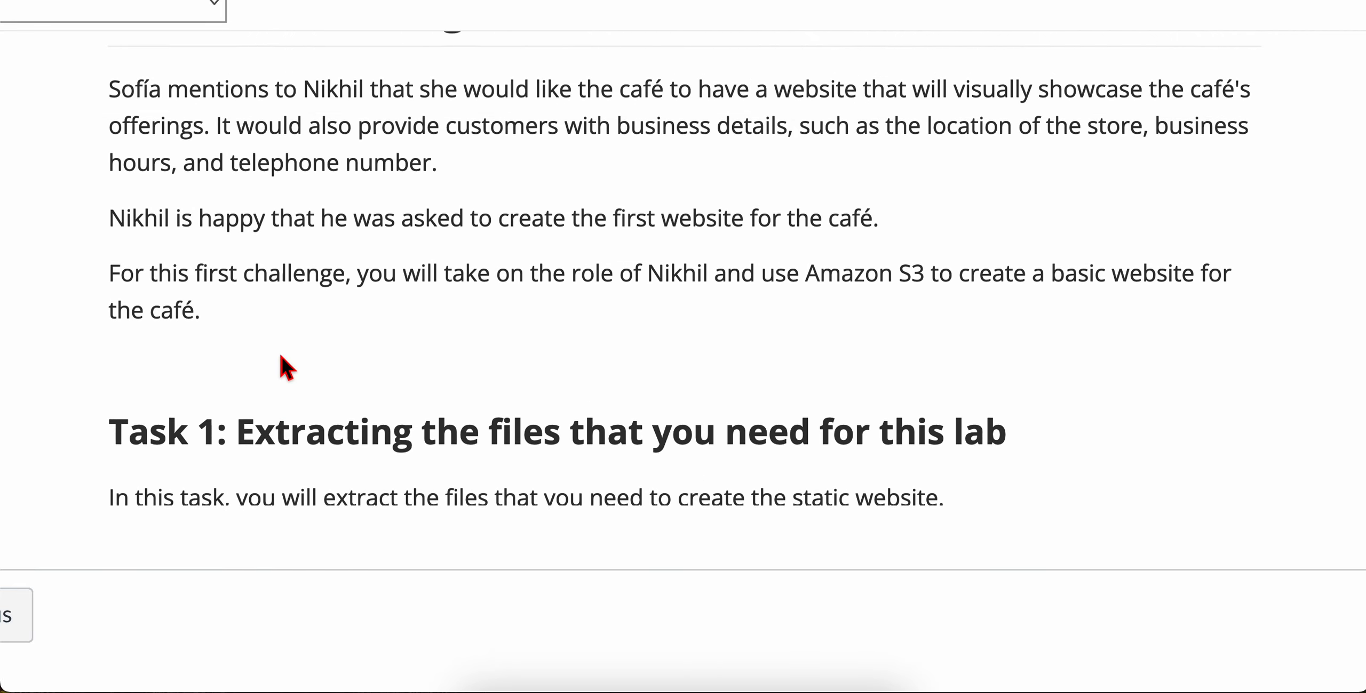
scroll(280, 354, down, 12)
scroll(286, 367, down, 12)
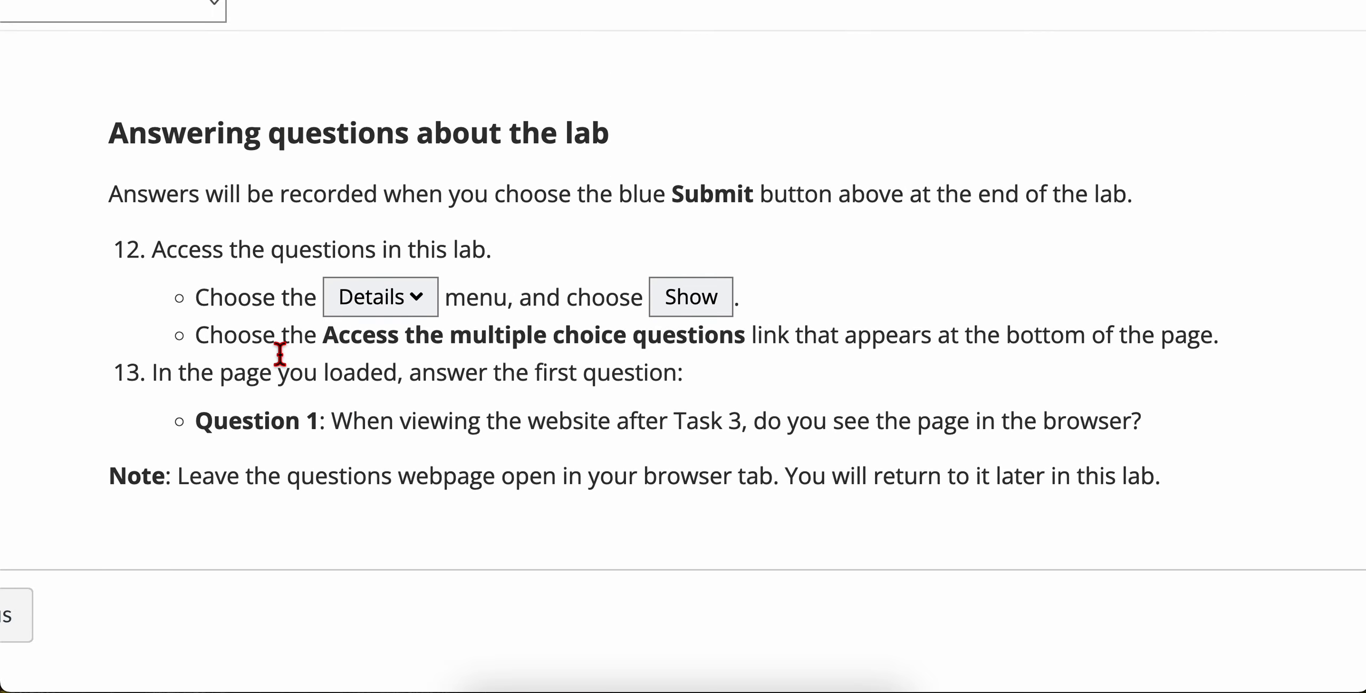
scroll(281, 357, up, 3)
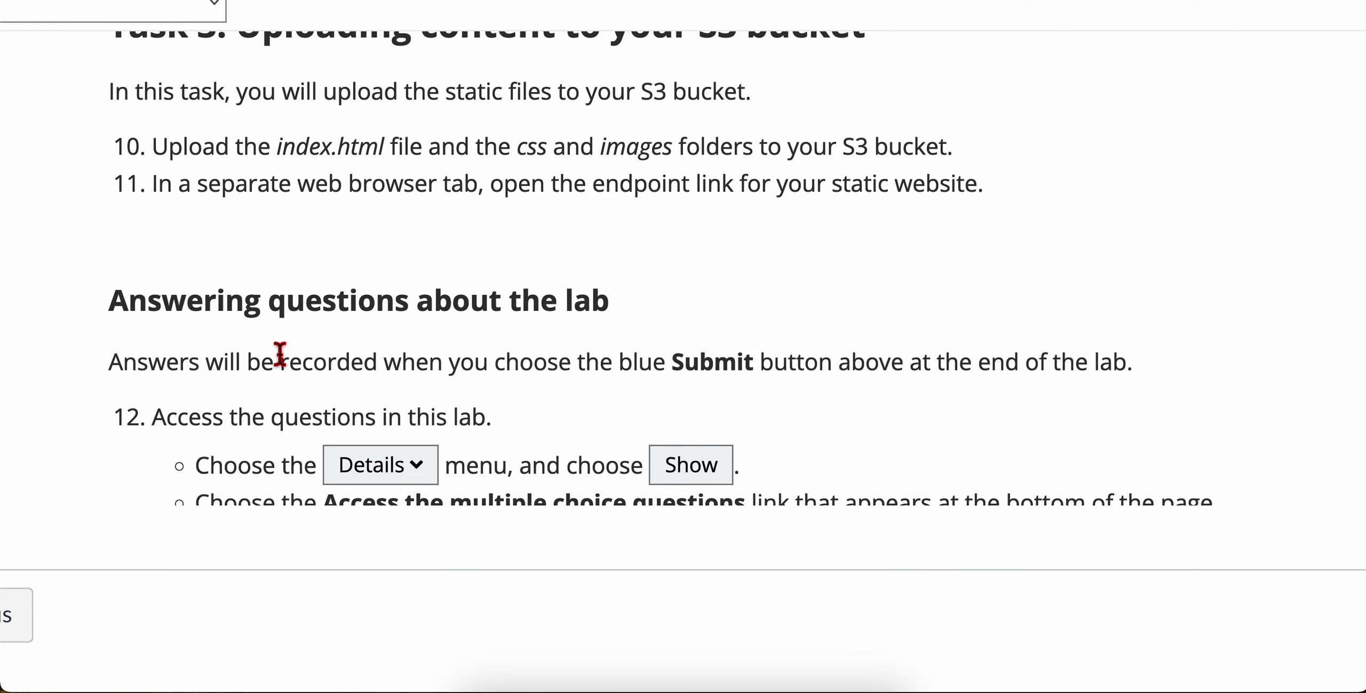
scroll(281, 357, down, 3)
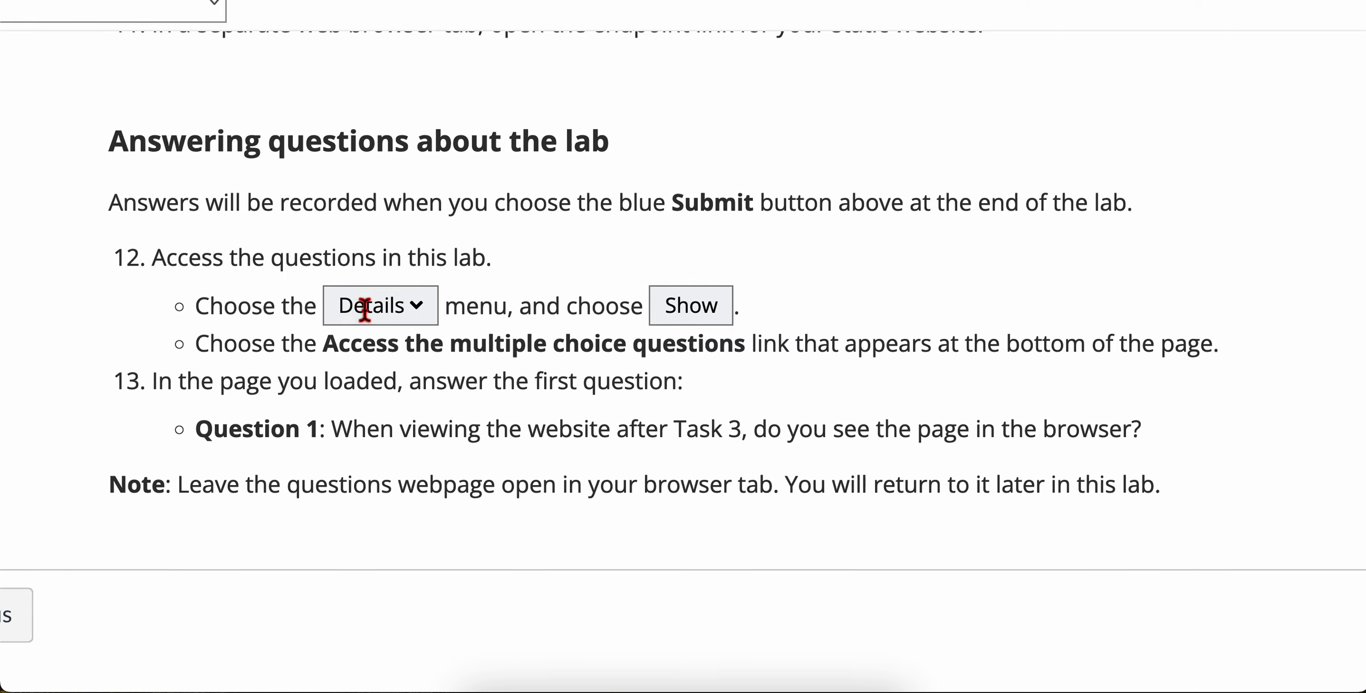
scroll(368, 312, down, 6)
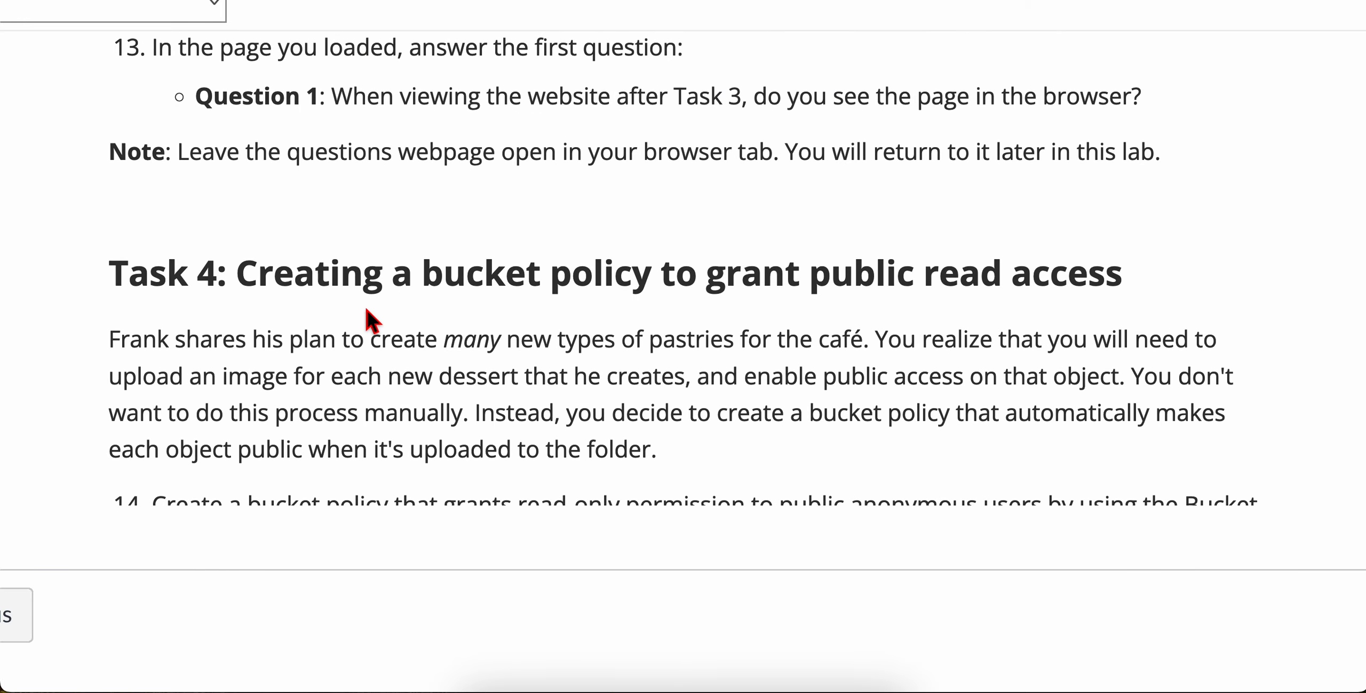
scroll(368, 315, down, 8)
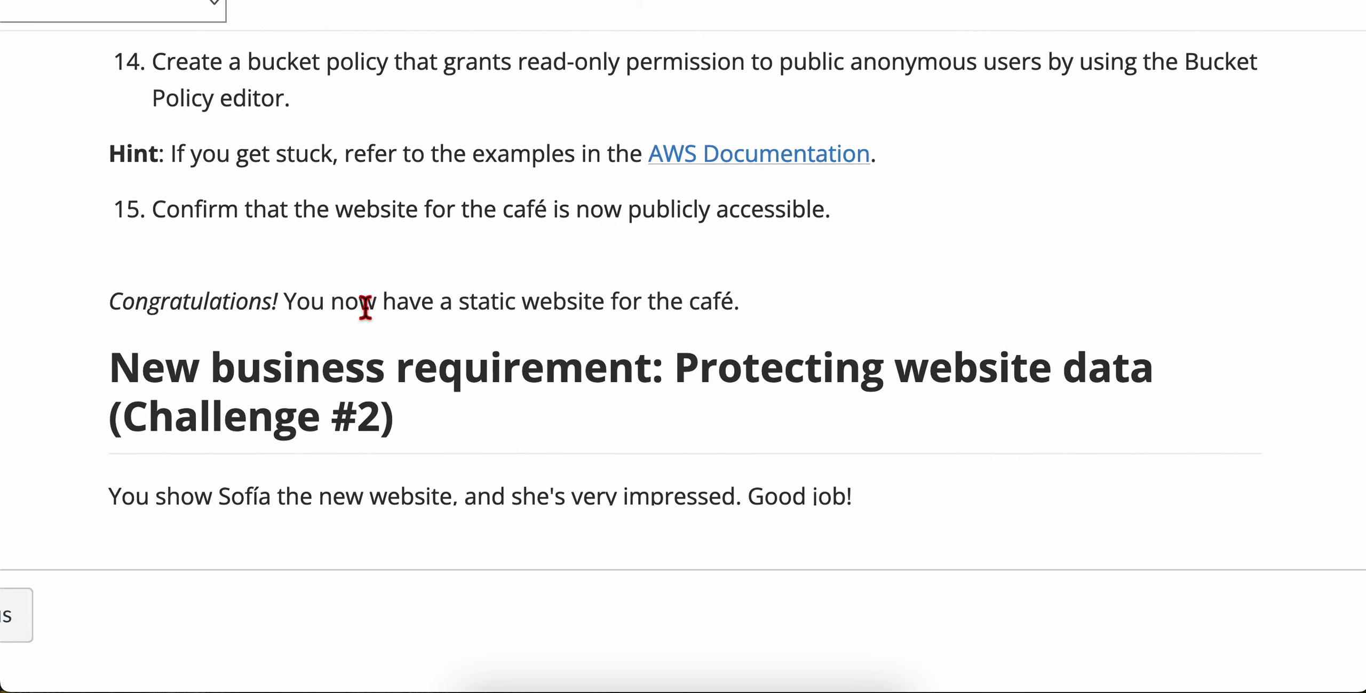
scroll(365, 308, up, 12)
scroll(365, 308, up, 16)
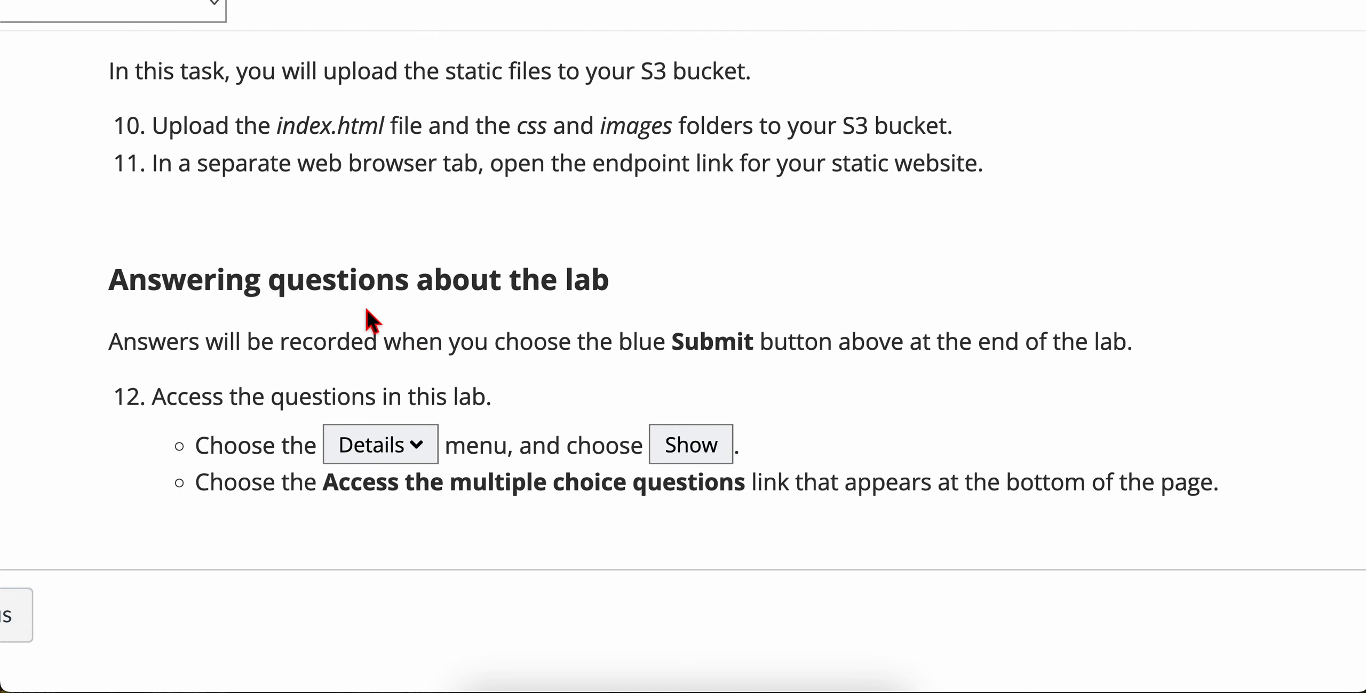
- Reread Task 1's heading about extracting the files needed for the lab
scroll(368, 315, up, 5)
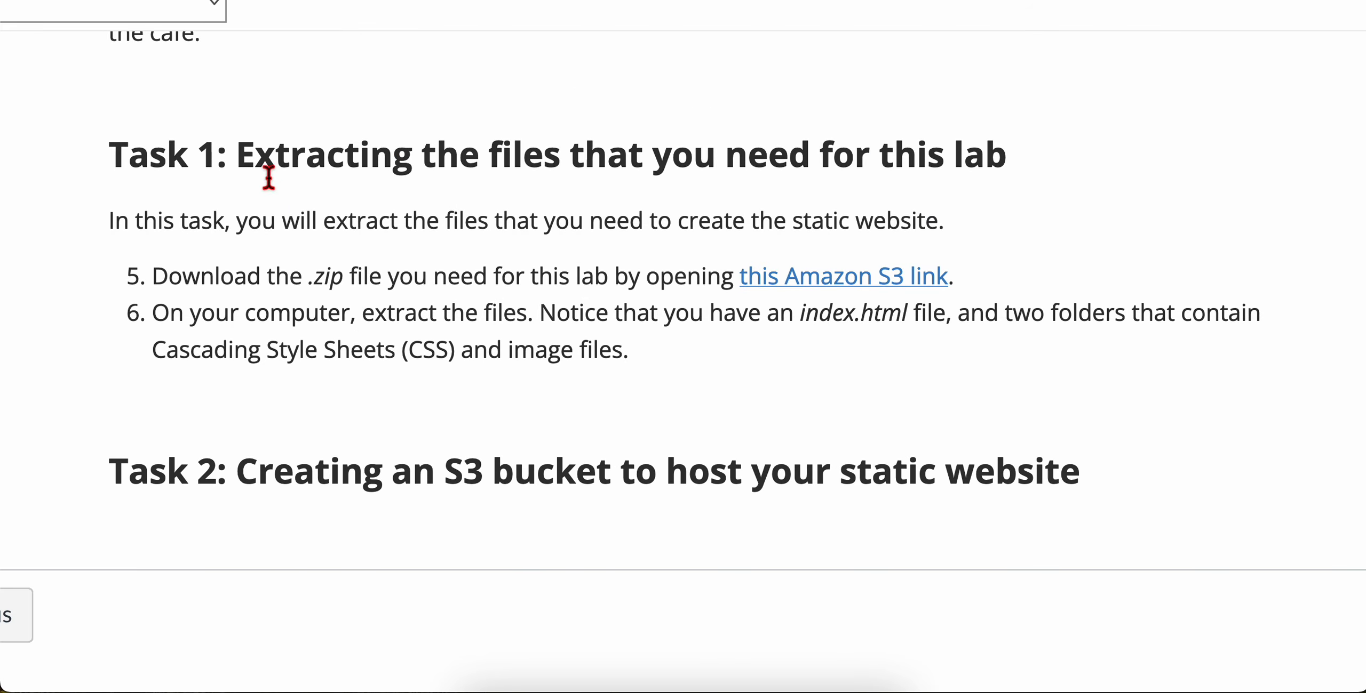
drag(250, 160, 701, 149)
click(669, 155)
triple_click(669, 155)
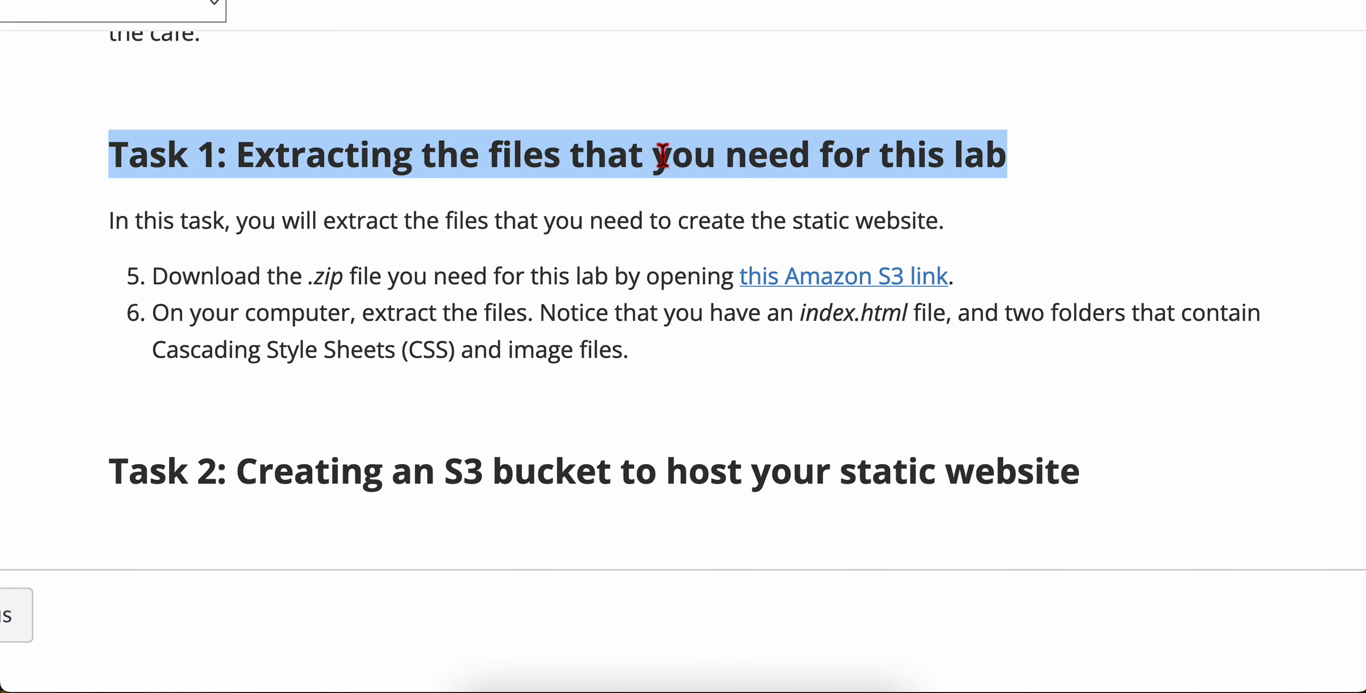
click(247, 168)
drag(102, 163, 335, 160)
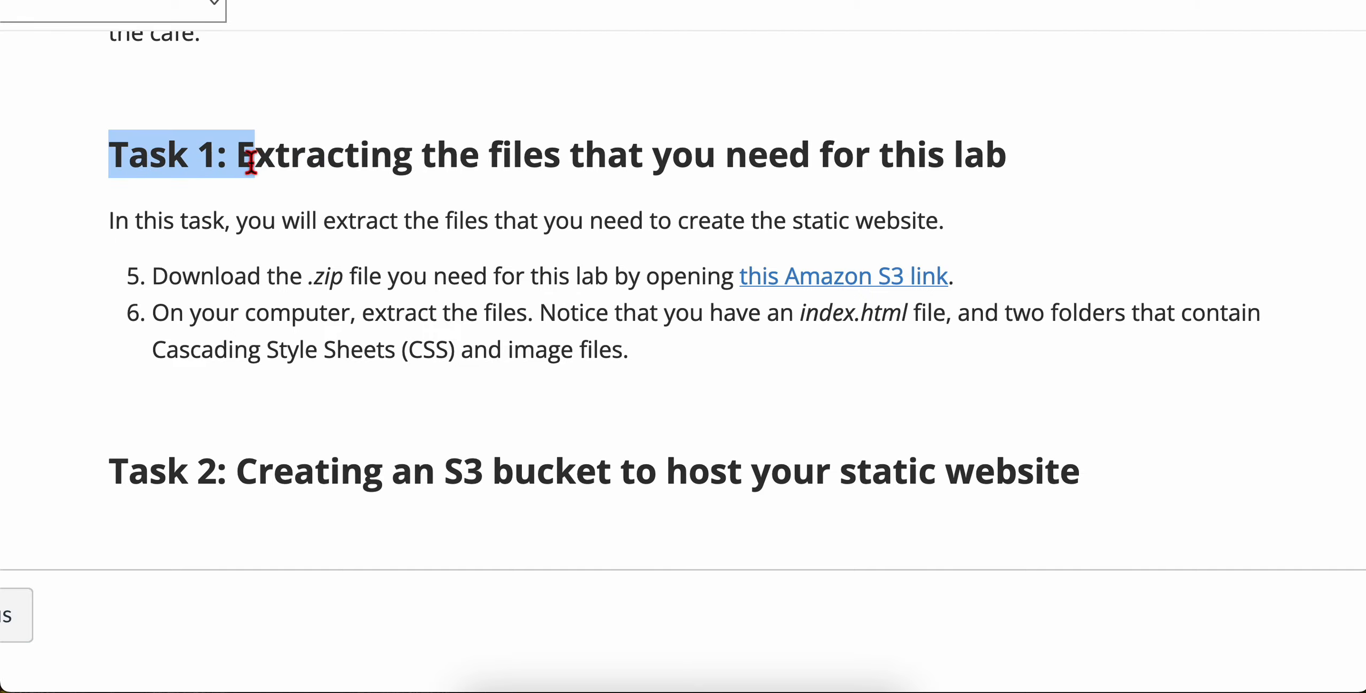
drag(250, 160, 1049, 160)
click(1045, 168)
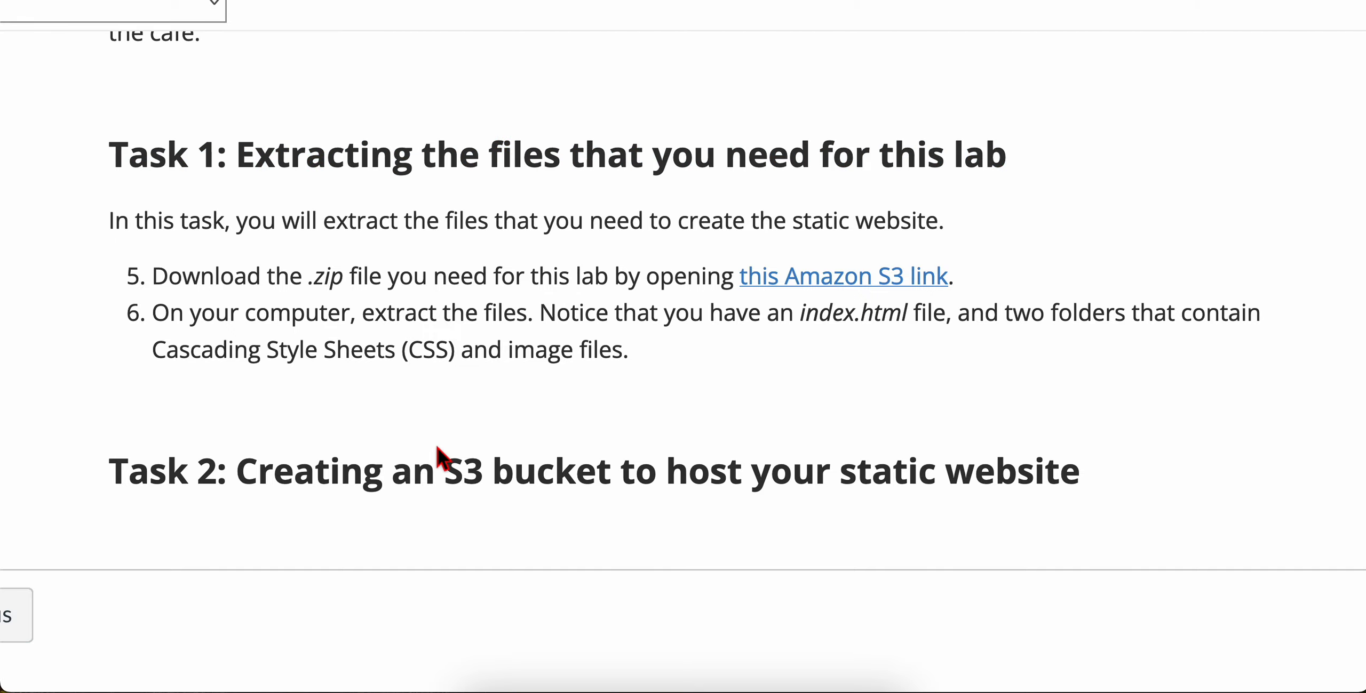
- Reread Task 2's instruction 7 on opening the Amazon S3 console
scroll(437, 453, down, 3)
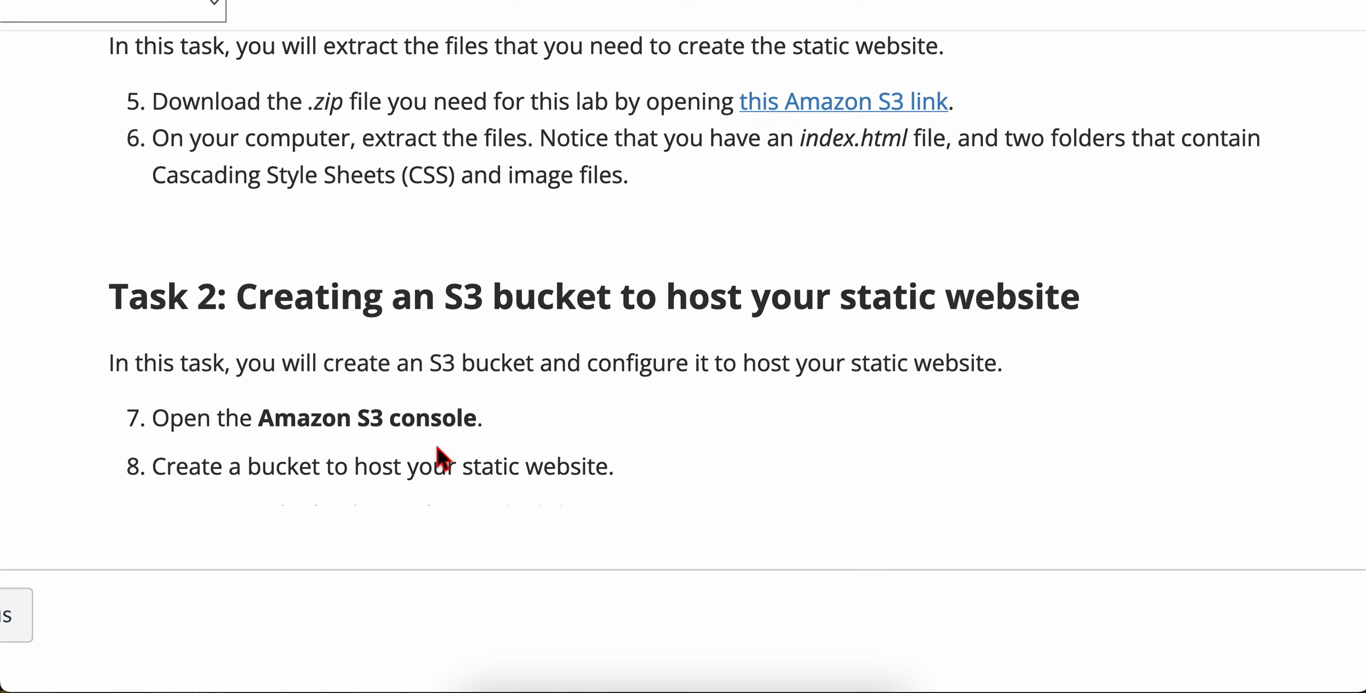
scroll(438, 454, down, 4)
drag(156, 211, 488, 213)
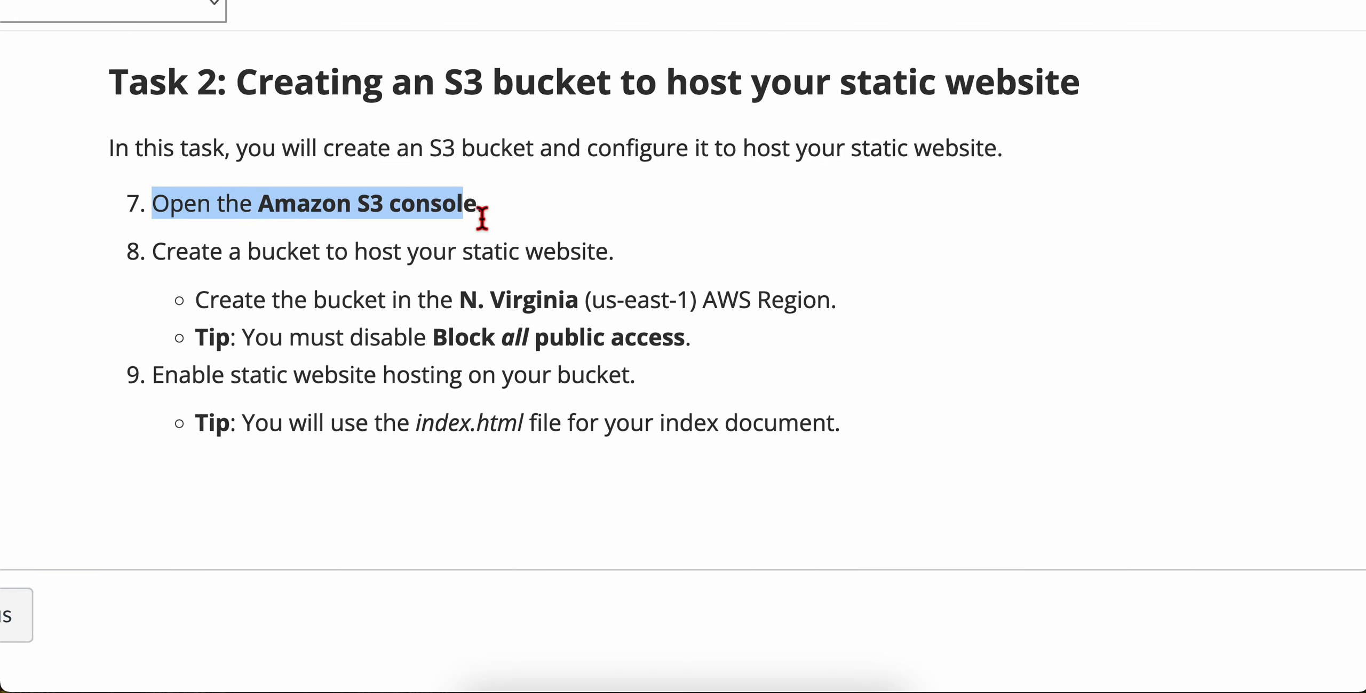
click(280, 214)
drag(224, 209, 517, 216)
click(516, 216)
scroll(389, 434, down, 1)
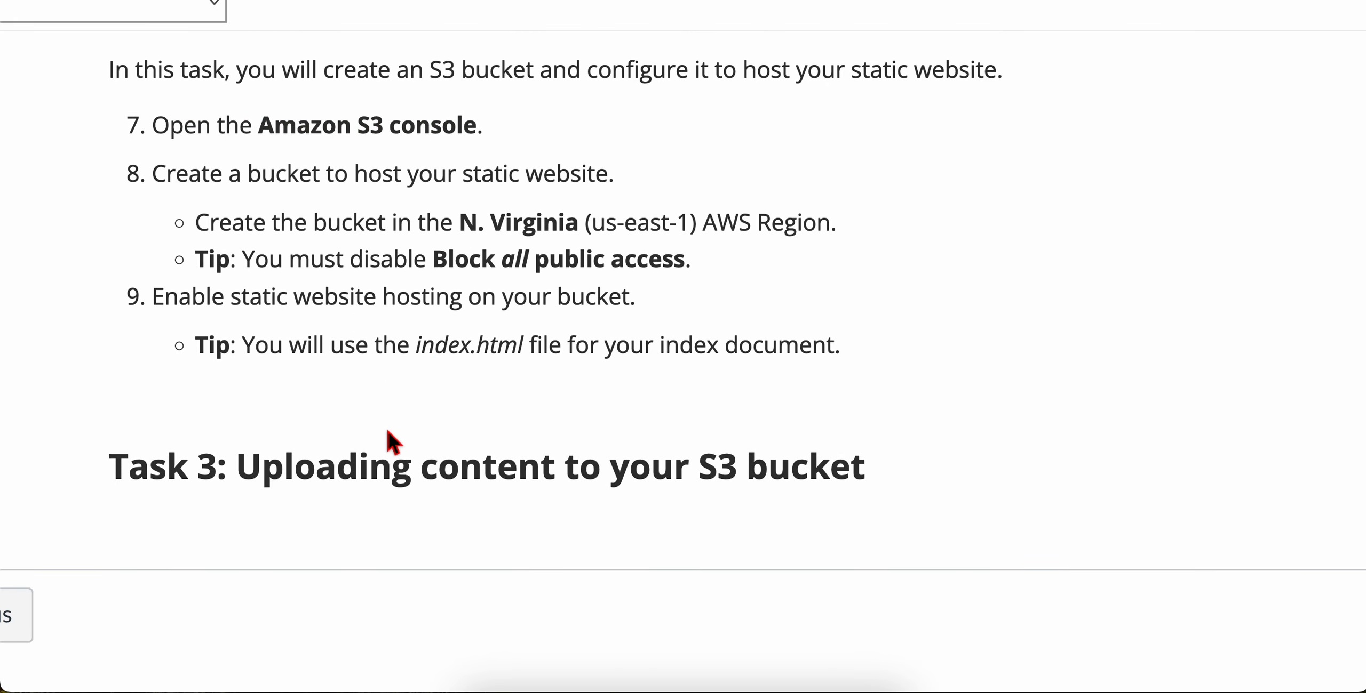
- Reread instruction 8's requirements on the N. Virginia (us-east-1) Region and disabling Block all public access
drag(214, 221, 755, 220)
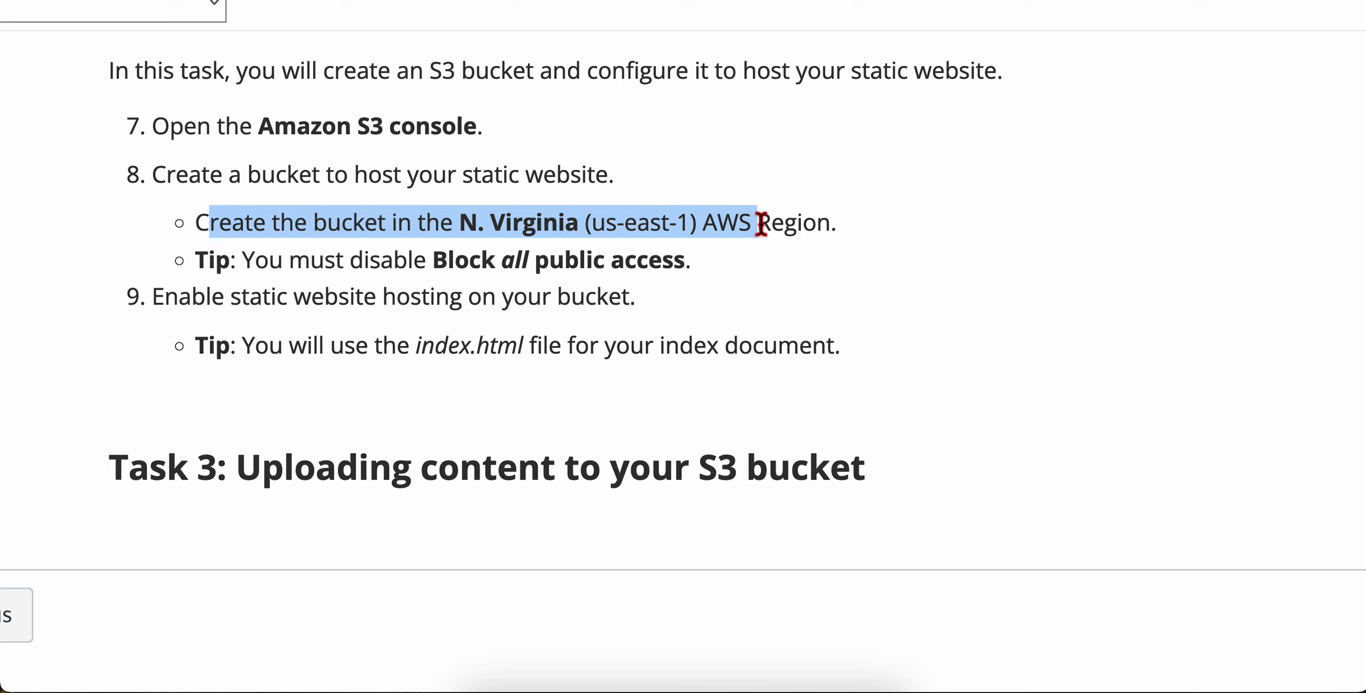
click(731, 223)
drag(245, 272, 692, 262)
click(469, 296)
scroll(328, 336, down, 1)
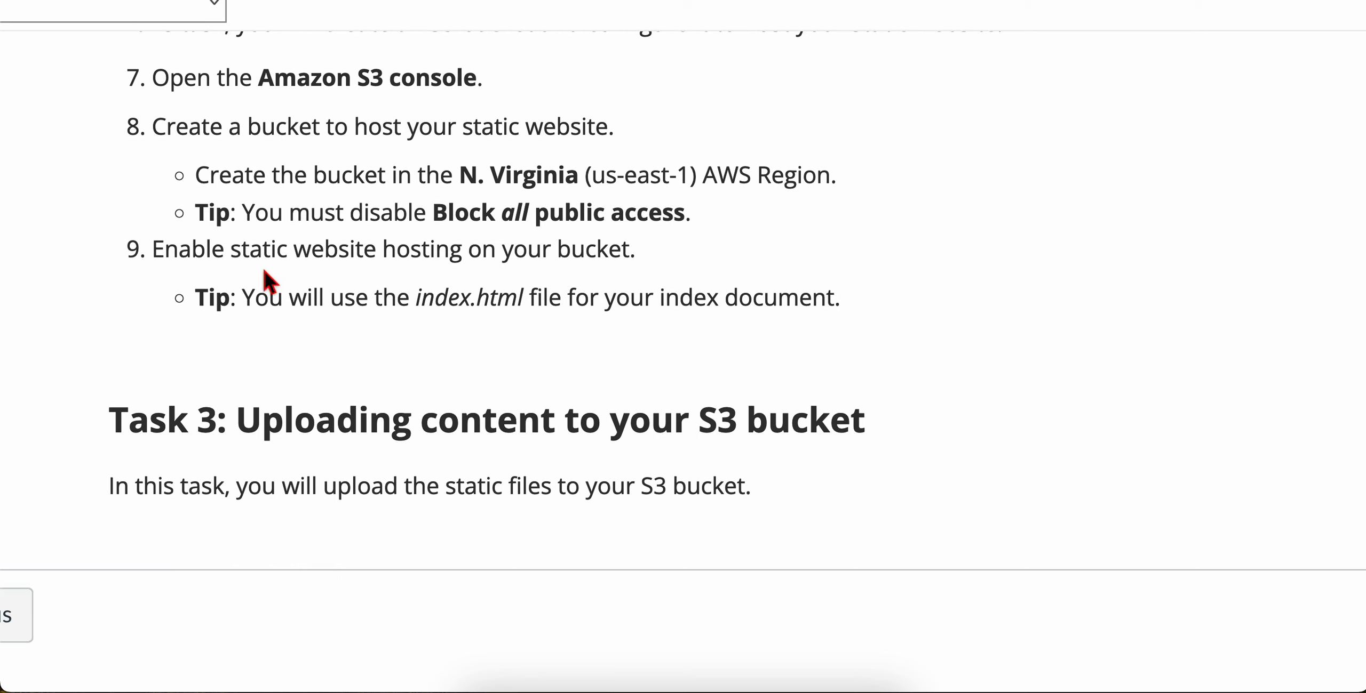
- Reread instruction 9 on enabling static website hosting and its tip about the index.html index document
drag(180, 251, 625, 254)
click(625, 253)
drag(243, 299, 573, 308)
click(574, 308)
drag(299, 304, 677, 304)
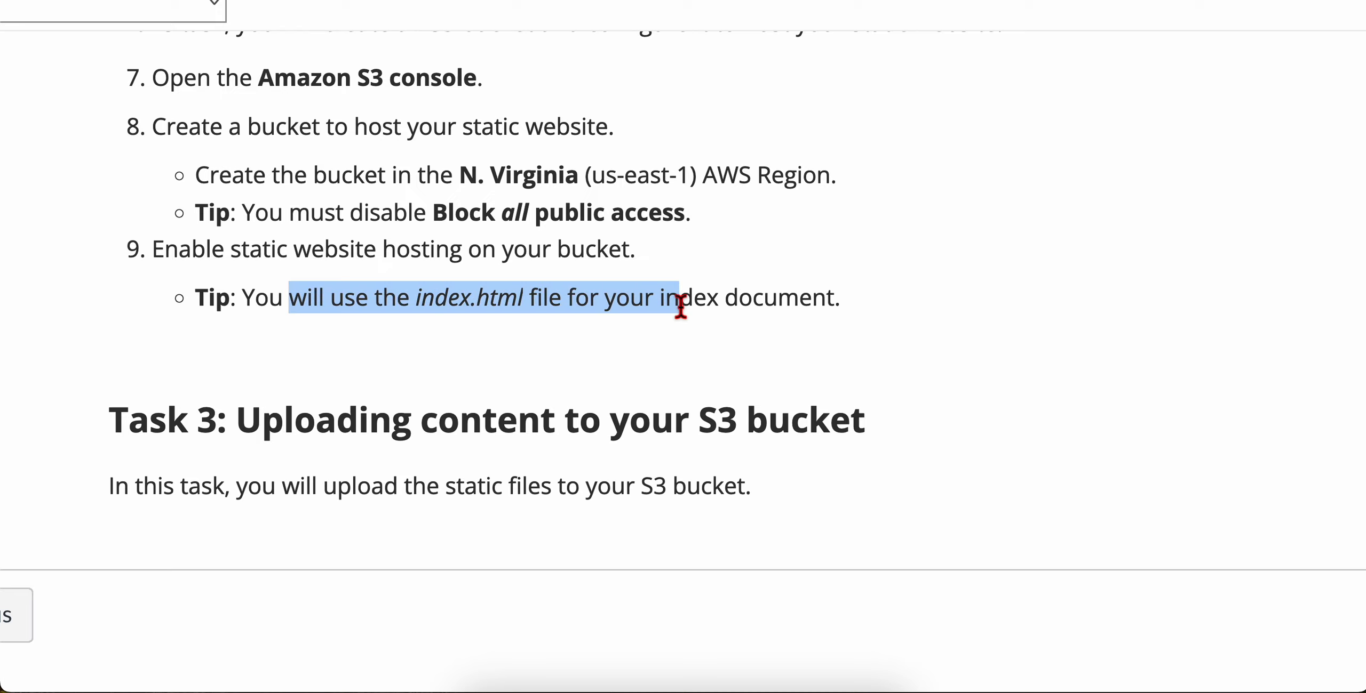
drag(417, 303, 835, 315)
- Read Task 3's heading on uploading content to the S3 bucket and recheck Task 2's heading on creating the bucket
scroll(533, 519, down, 3)
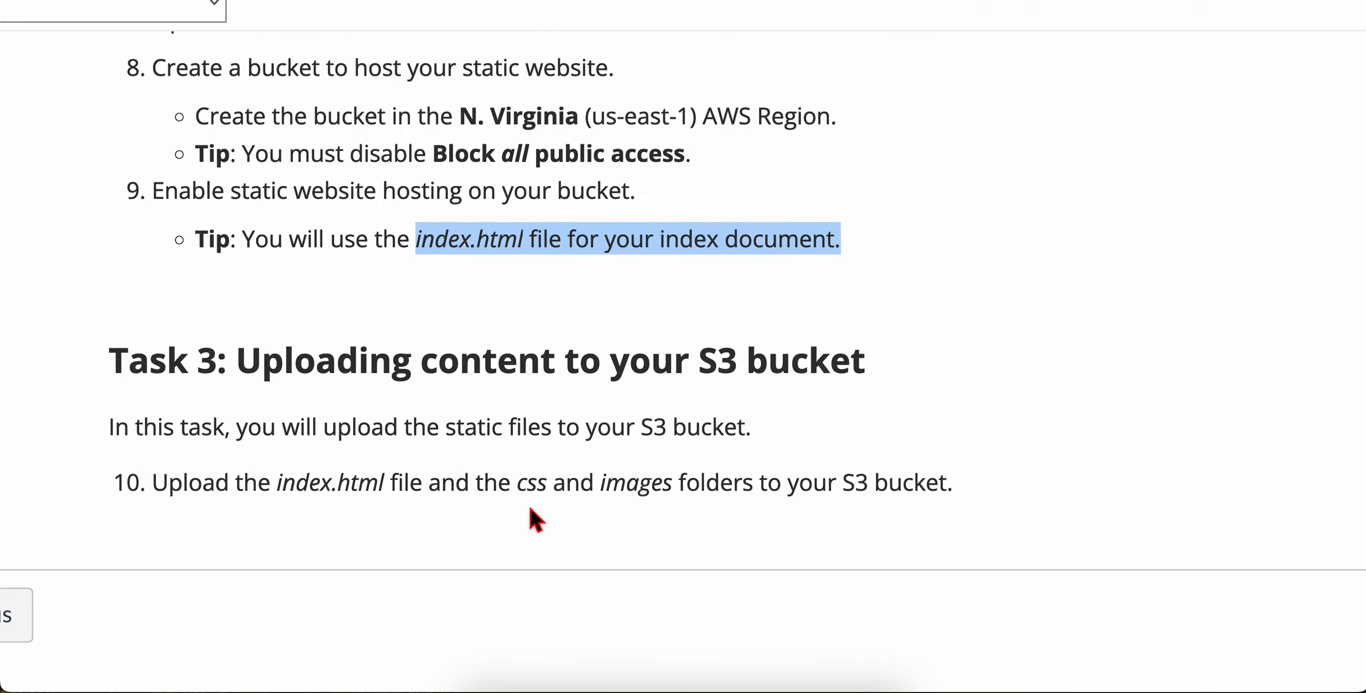
drag(236, 208, 854, 210)
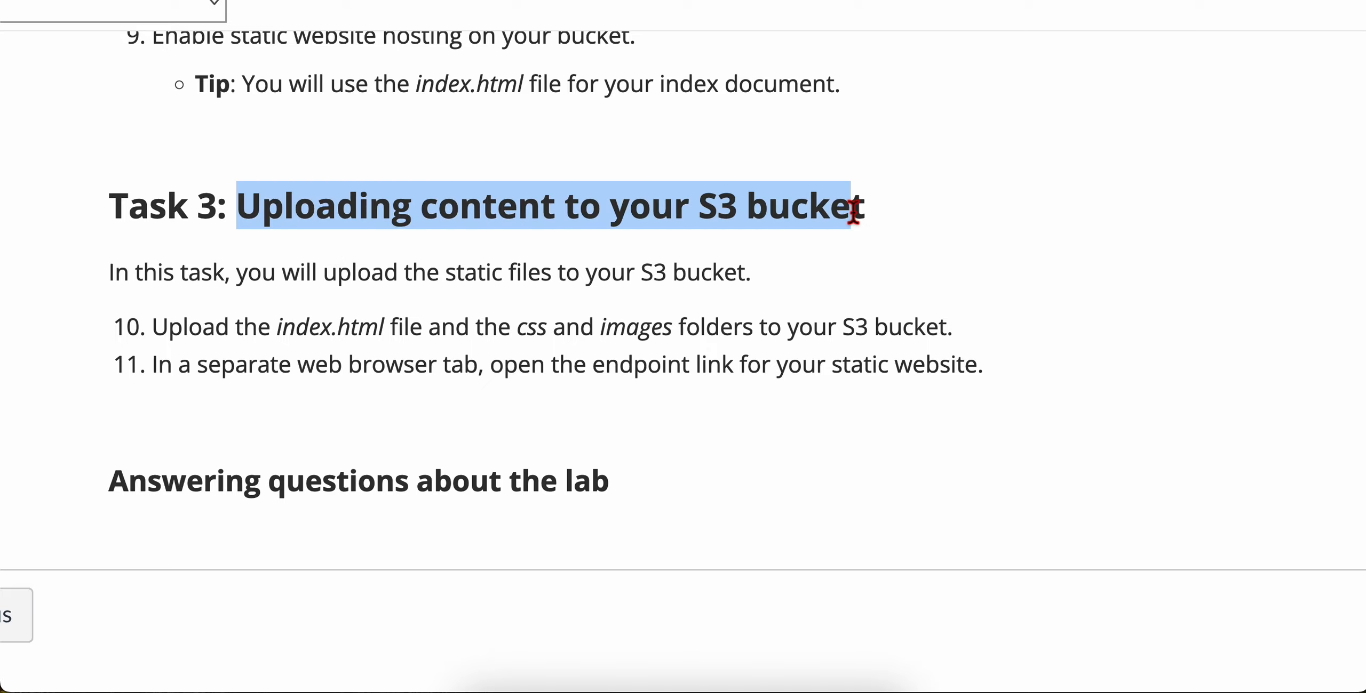
click(852, 209)
scroll(524, 214, up, 5)
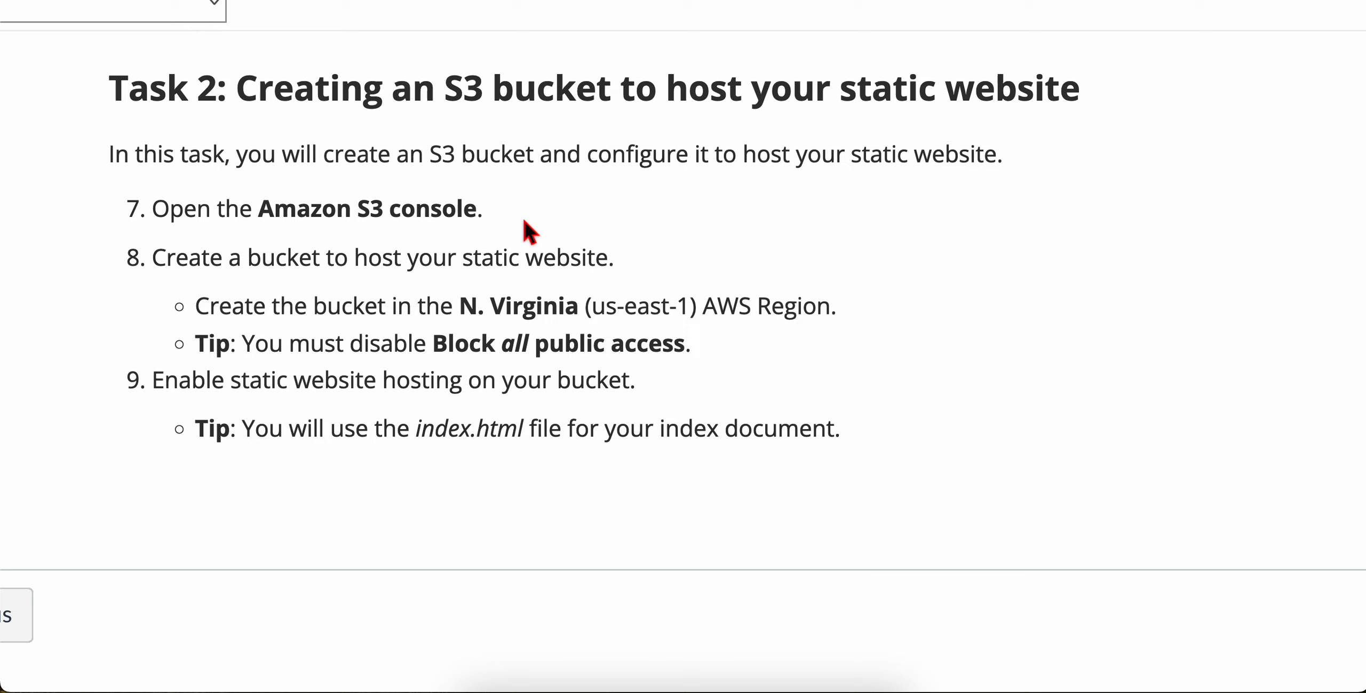
drag(845, 102, 1095, 102)
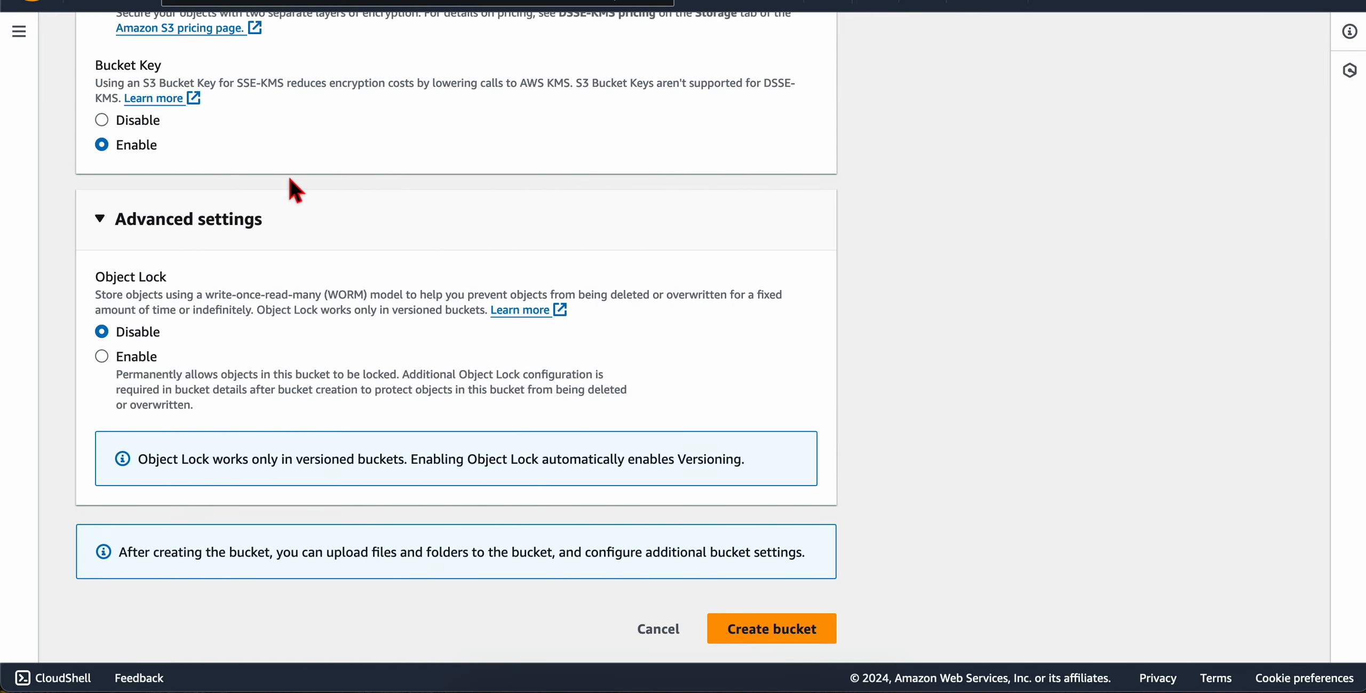
- Enter mystaticwebsite as the new bucket's name in the general configuration
scroll(289, 179, up, 20)
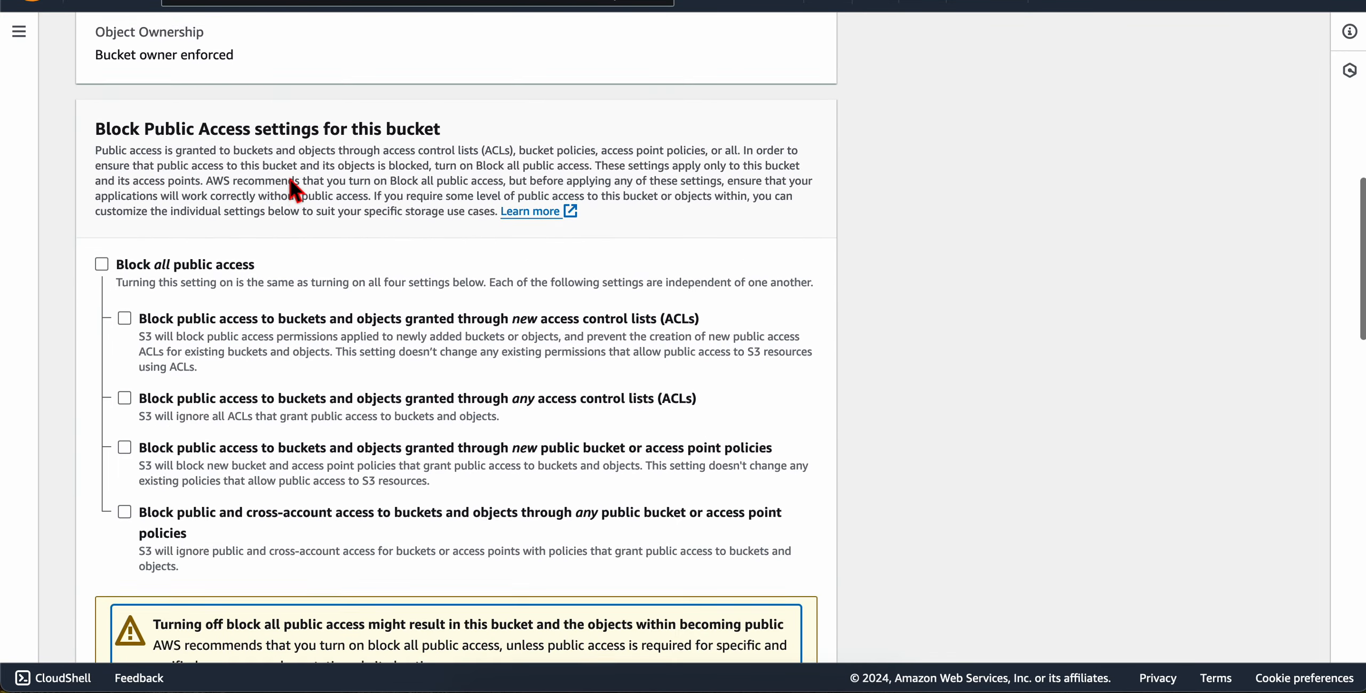
scroll(293, 189, up, 15)
click(203, 424)
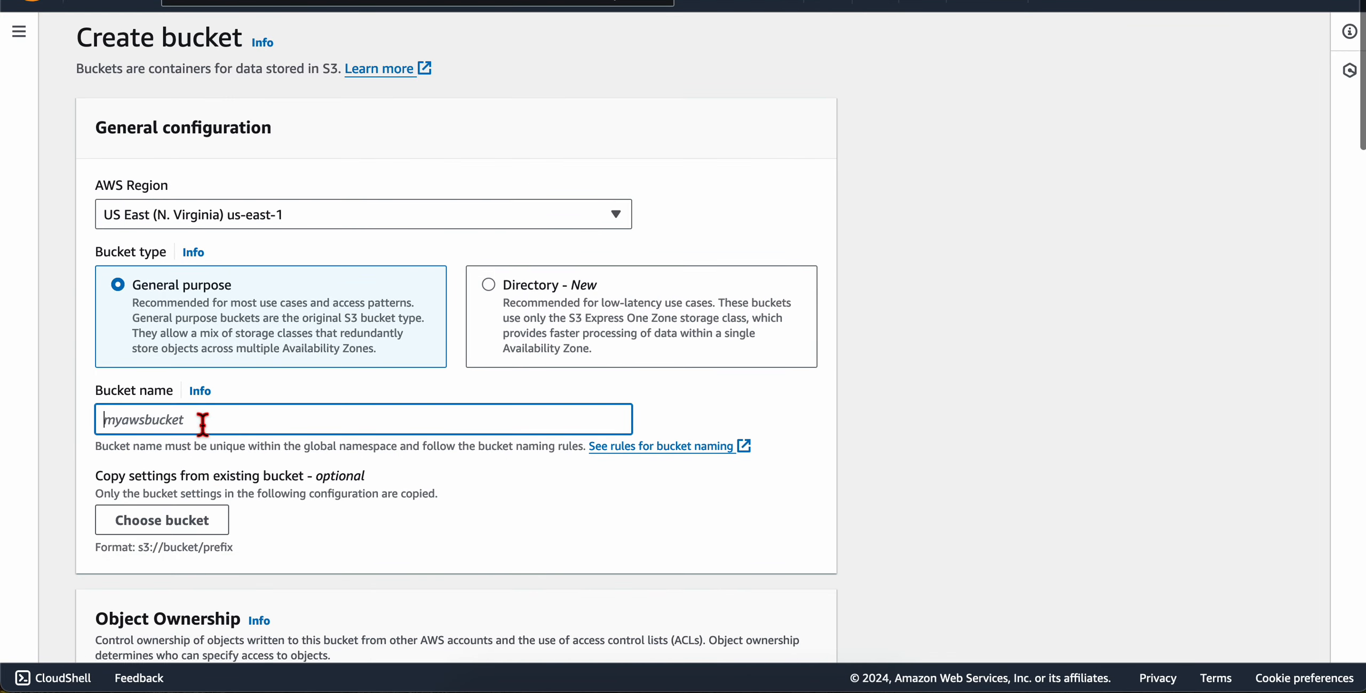
text(my)
key(BackSpace)
key(BackSpace)
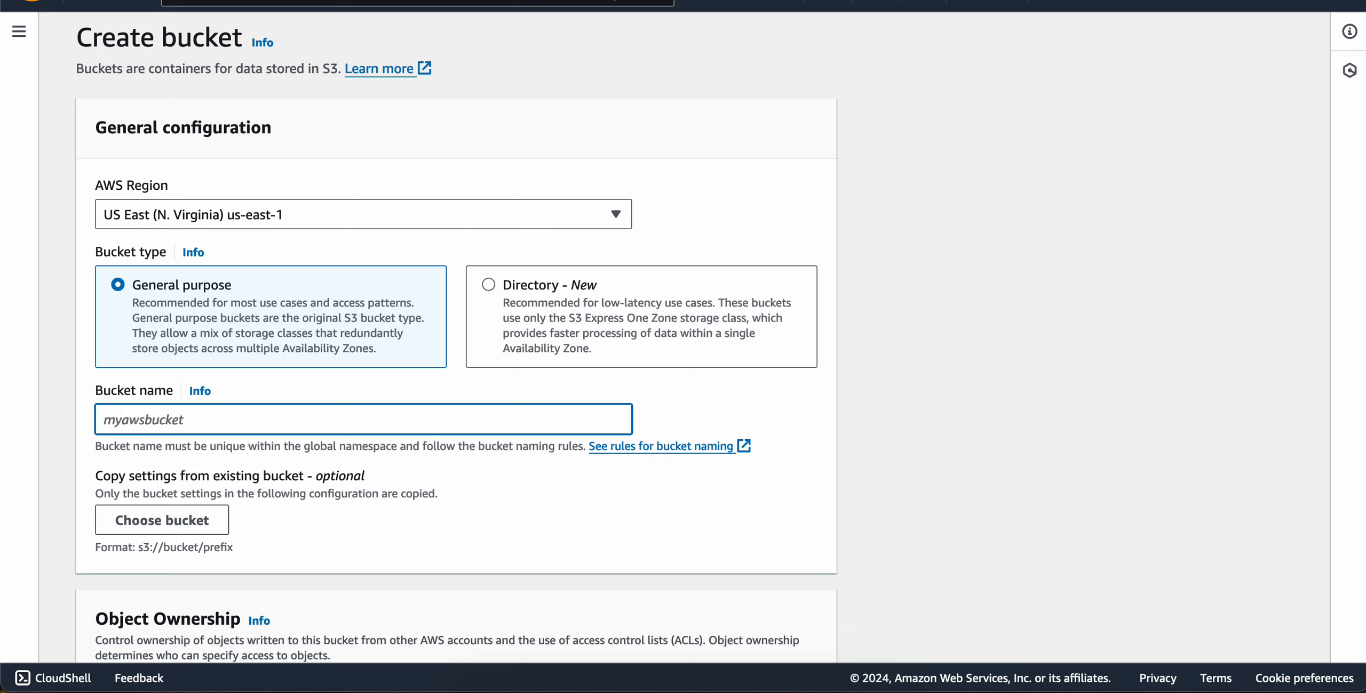
text(mystaticwebsite)
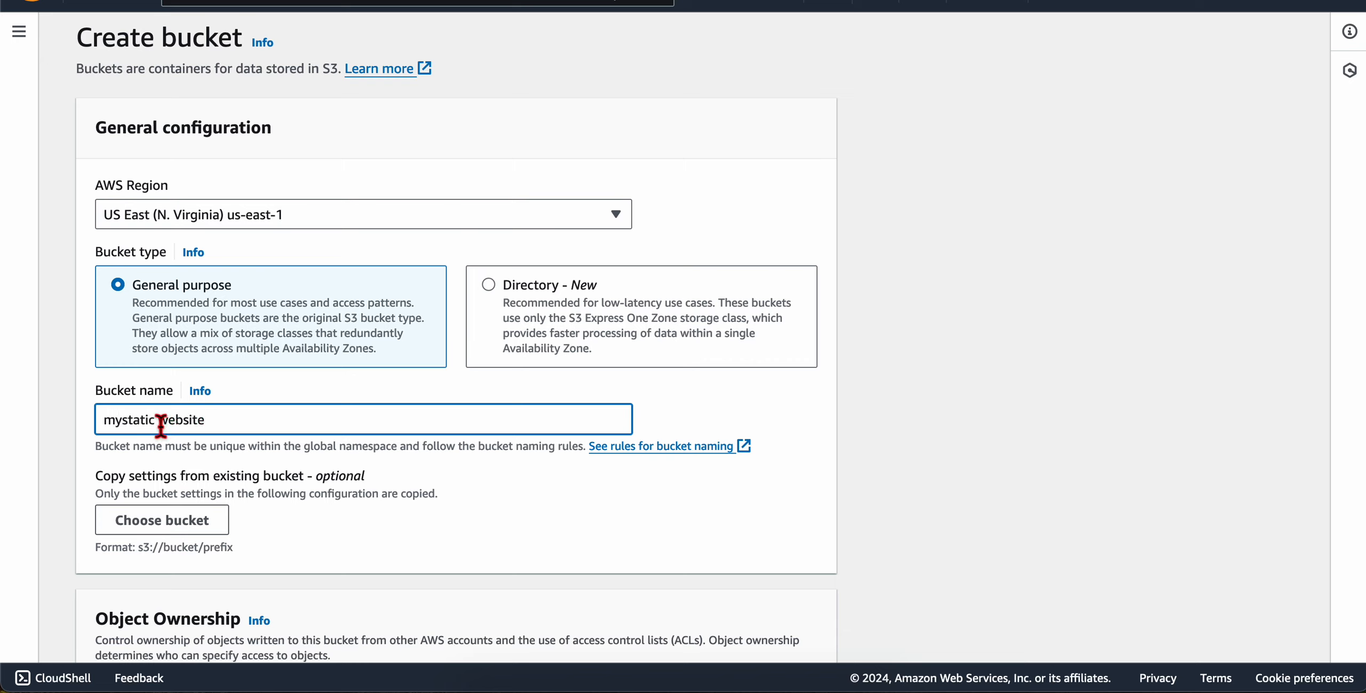
key(BackSpace)
double_click(185, 421)
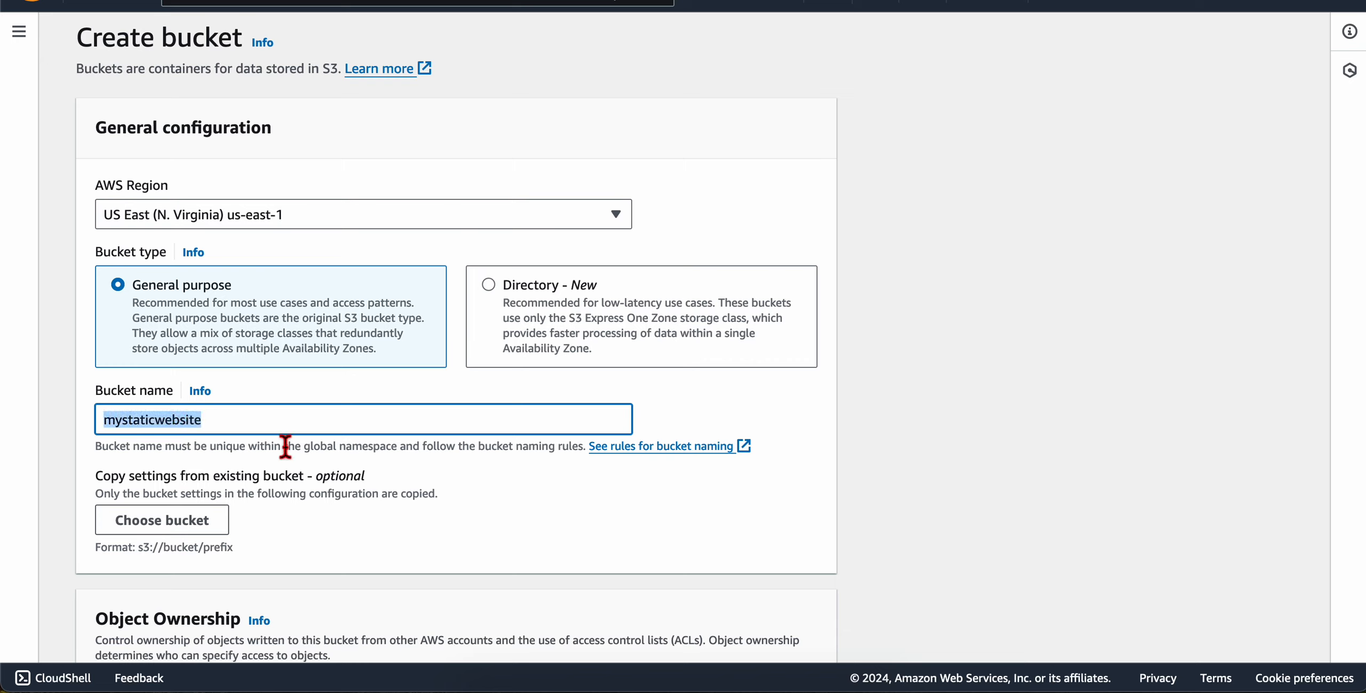
scroll(296, 464, down, 4)
click(216, 288)
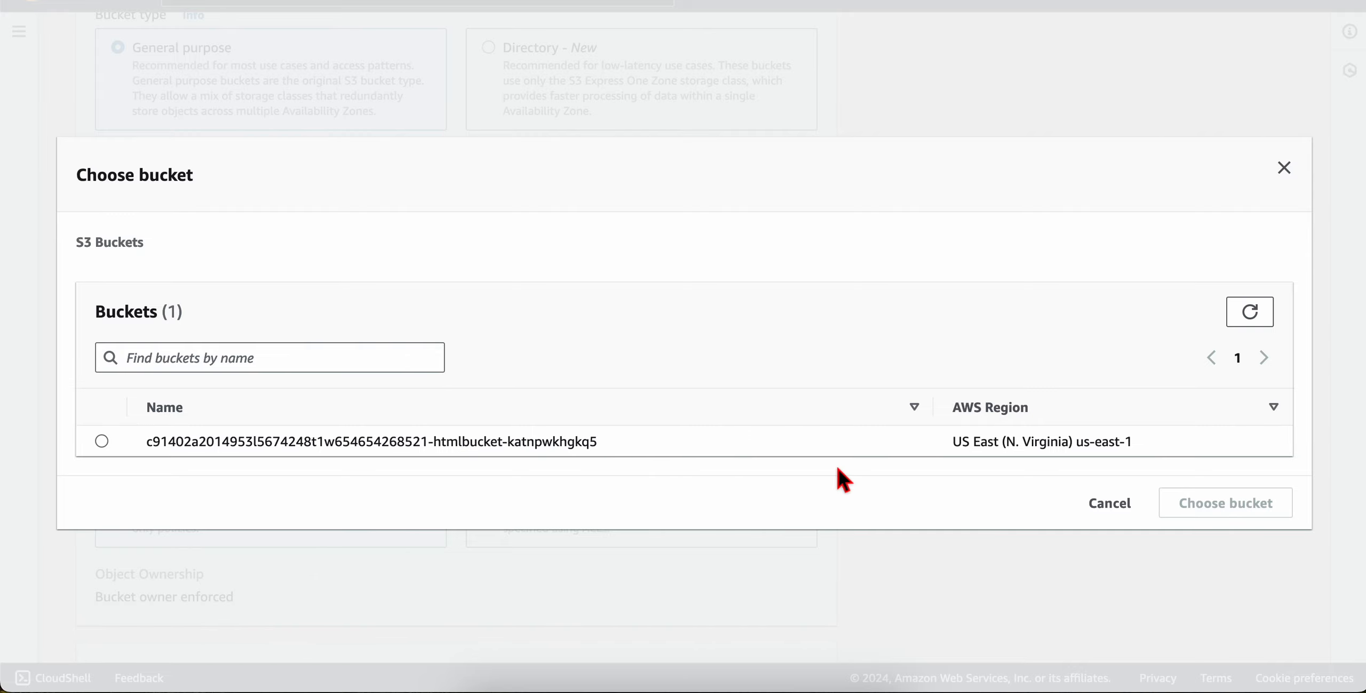
click(1121, 511)
scroll(671, 328, up, 5)
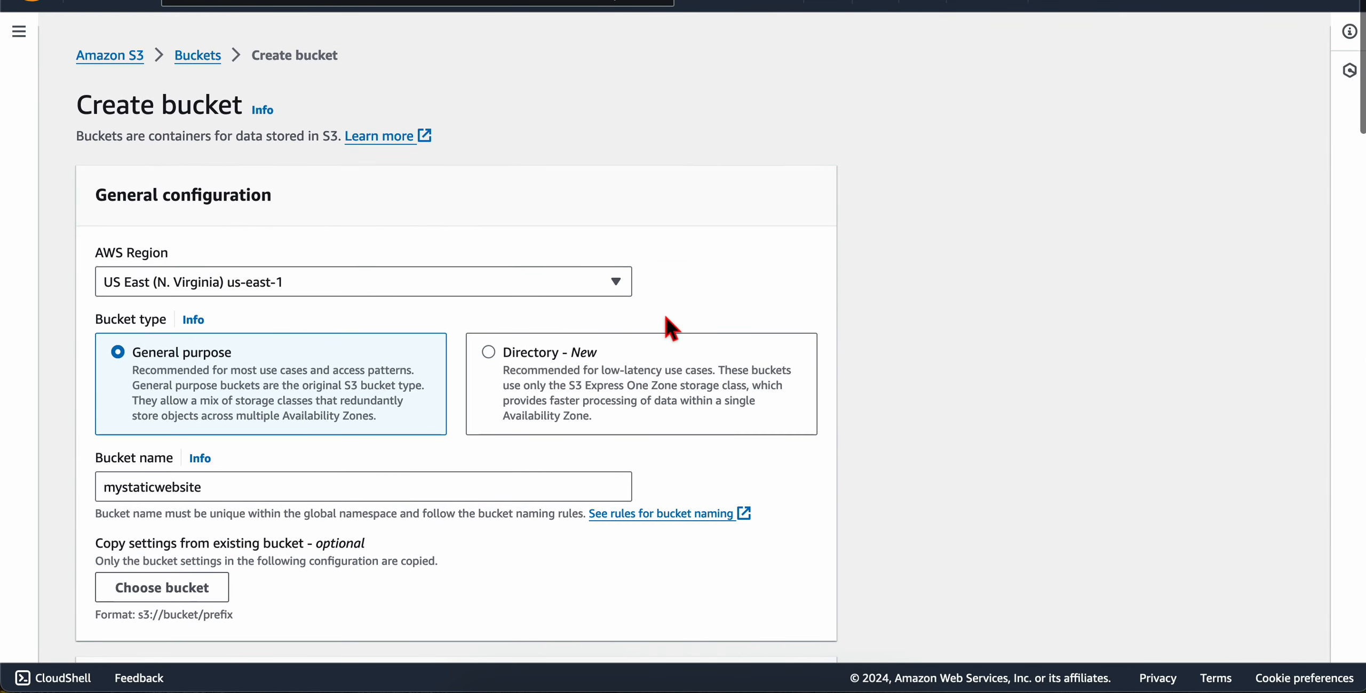
- Review the new bucket's Block Public Access, versioning, tags, default encryption and Bucket Key settings
scroll(666, 318, down, 10)
scroll(662, 315, down, 2)
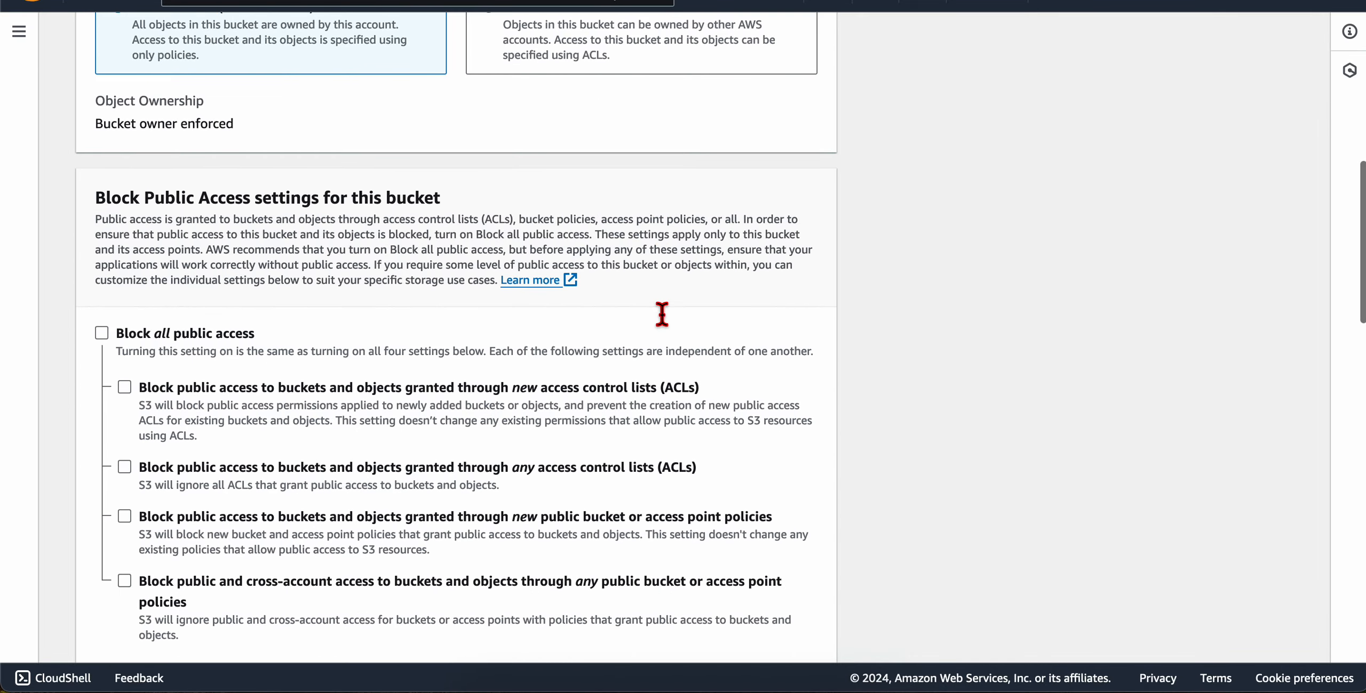
scroll(662, 315, up, 2)
scroll(664, 320, down, 4)
scroll(666, 327, down, 3)
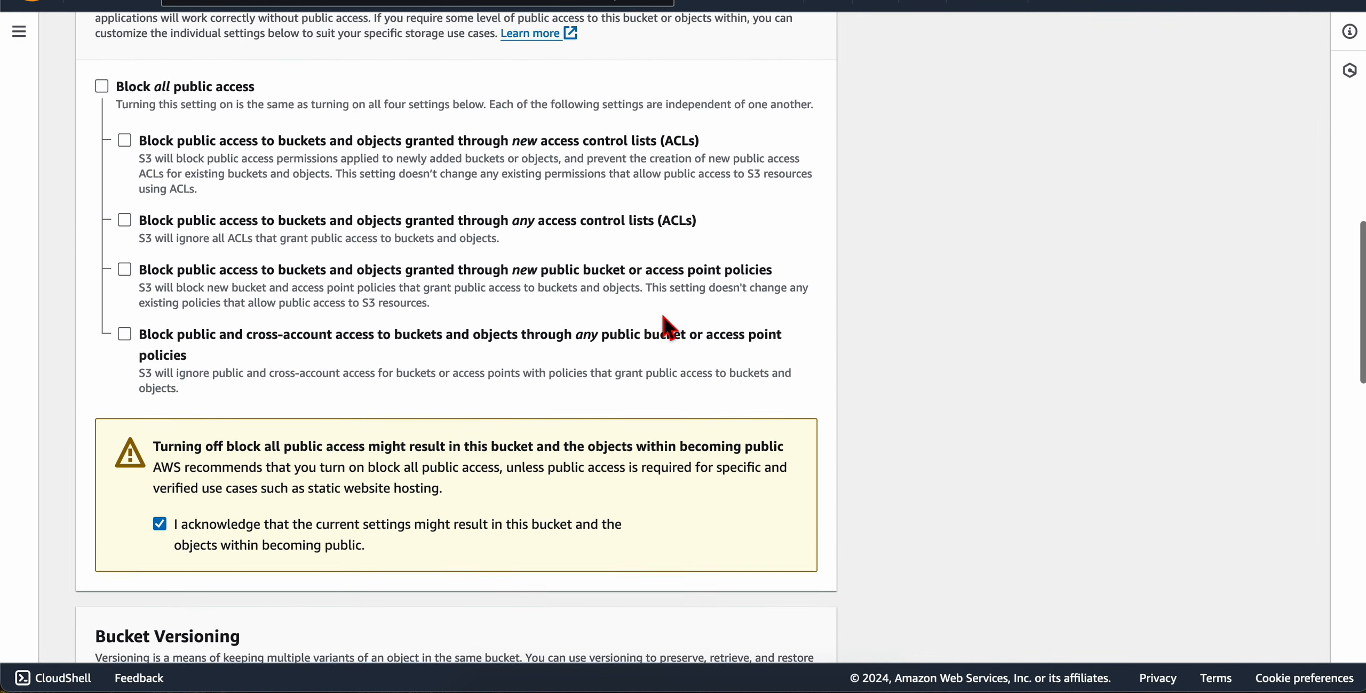
scroll(666, 327, up, 2)
scroll(667, 326, down, 4)
scroll(667, 327, down, 15)
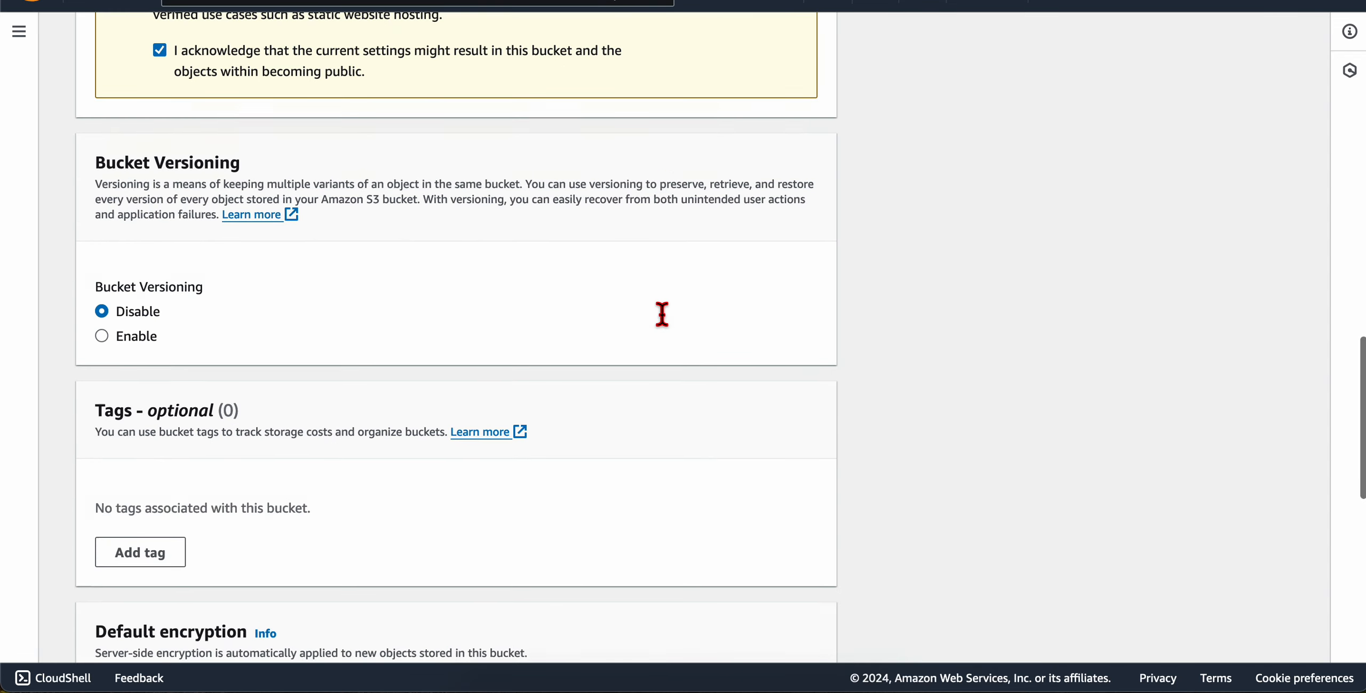
scroll(661, 315, down, 1)
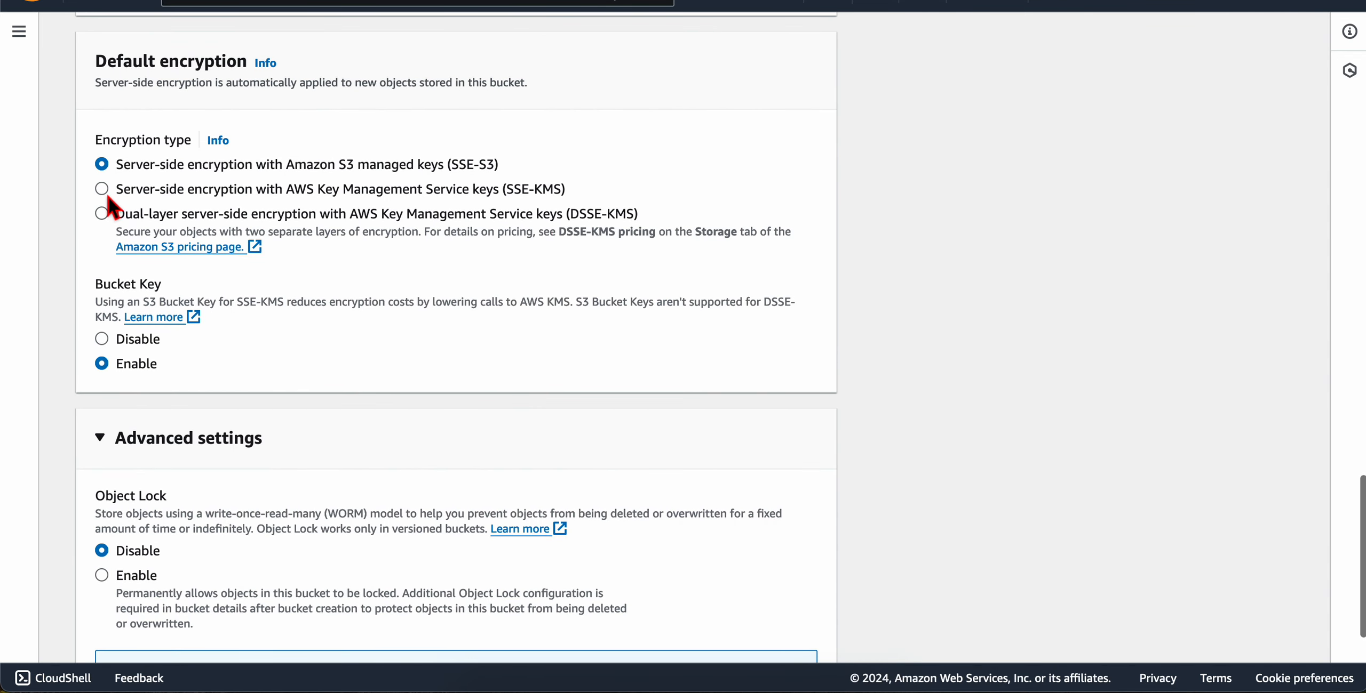
scroll(187, 407, down, 1)
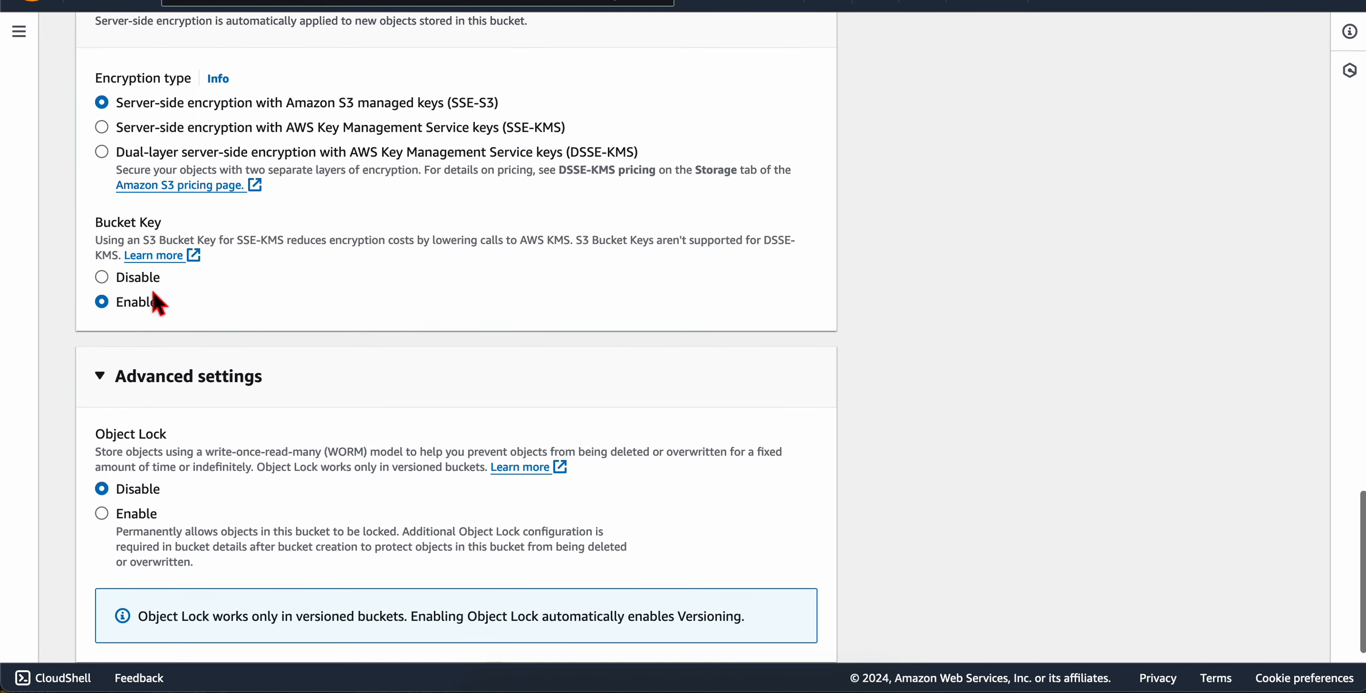
scroll(143, 459, down, 3)
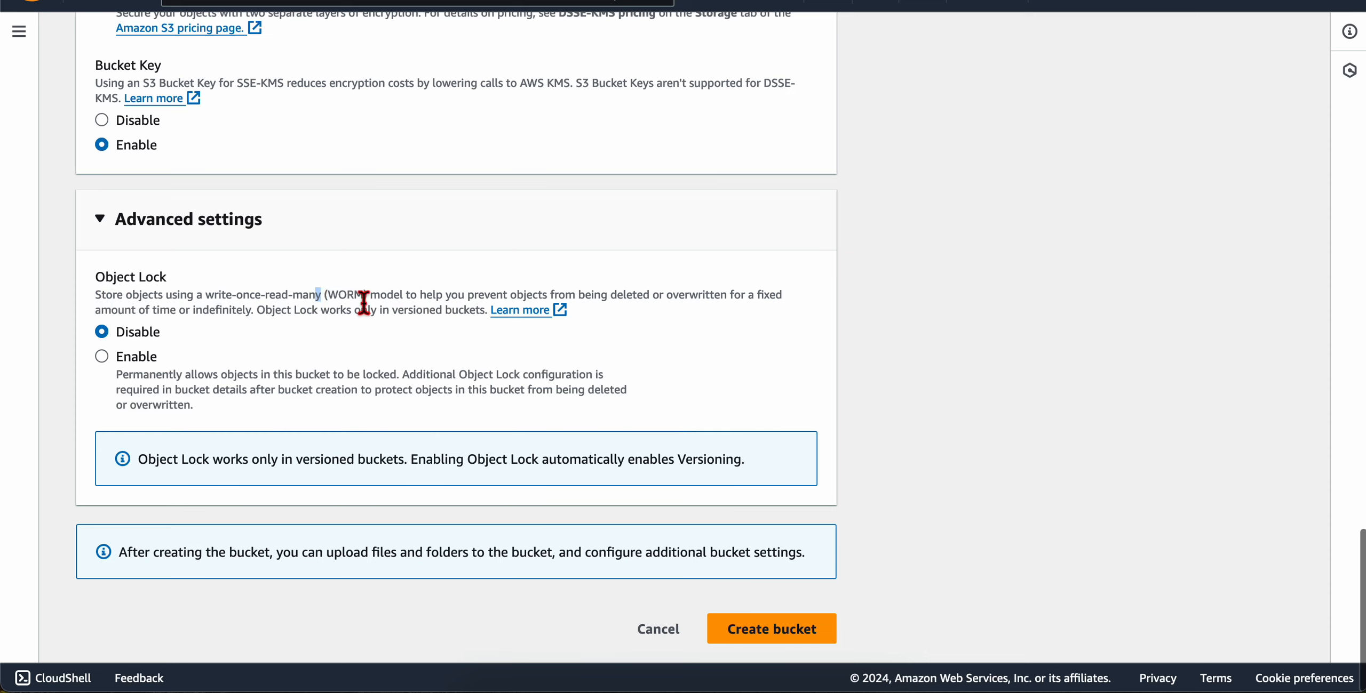
- Check the Object Lock description and try to create the bucket under the name mystaticwebsite
drag(364, 303, 825, 320)
click(947, 377)
scroll(810, 628, up, 1)
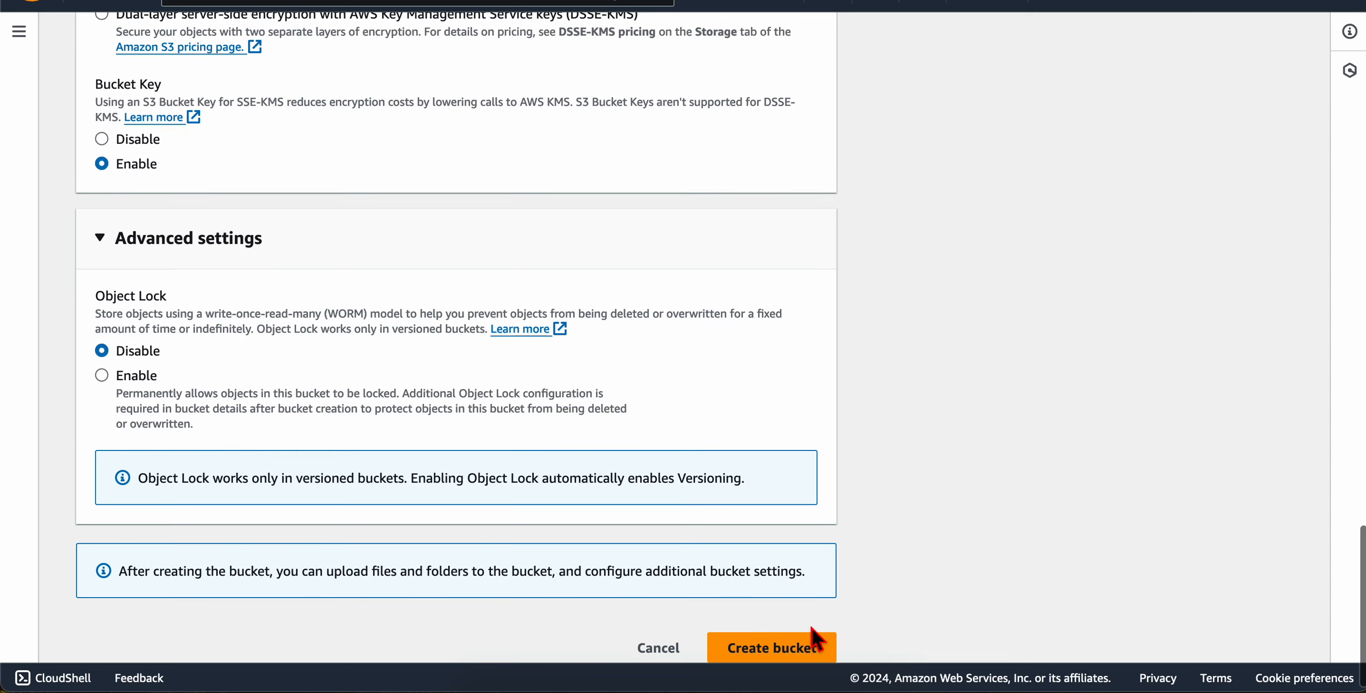
click(732, 643)
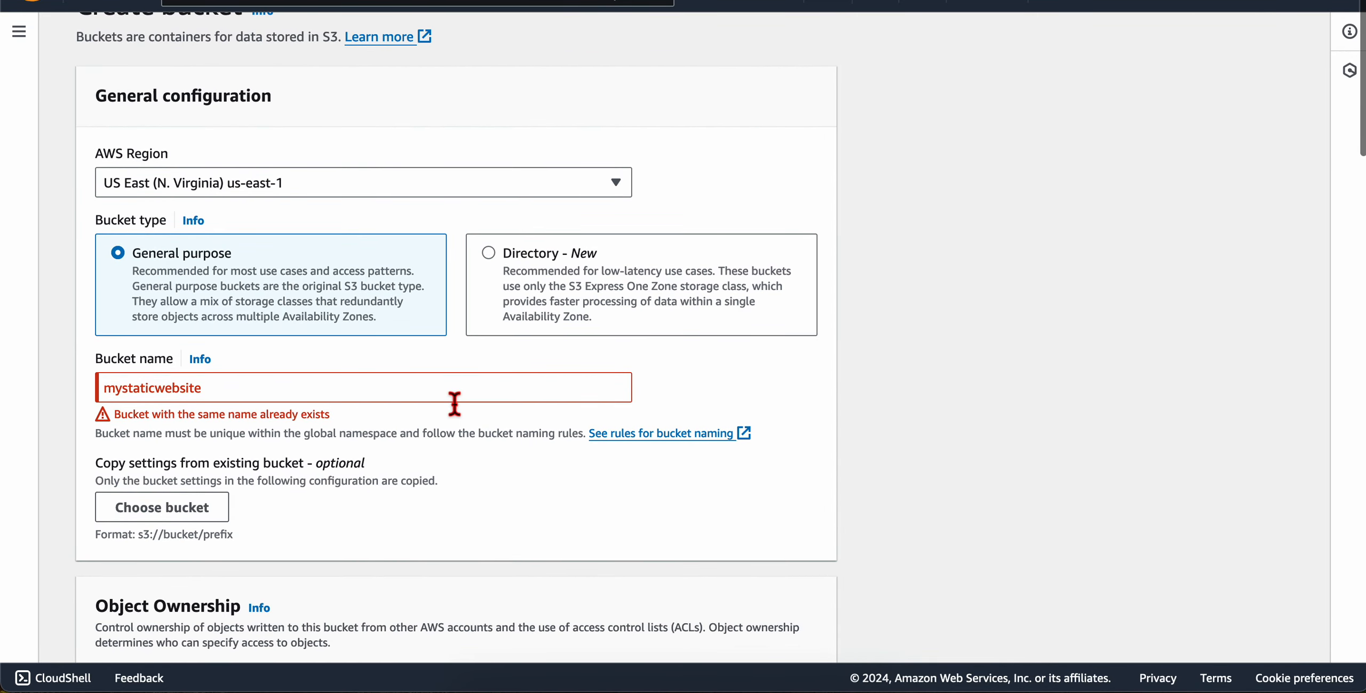
- Change the bucket name to mystaticcoffewebsite and create the bucket
click(422, 402)
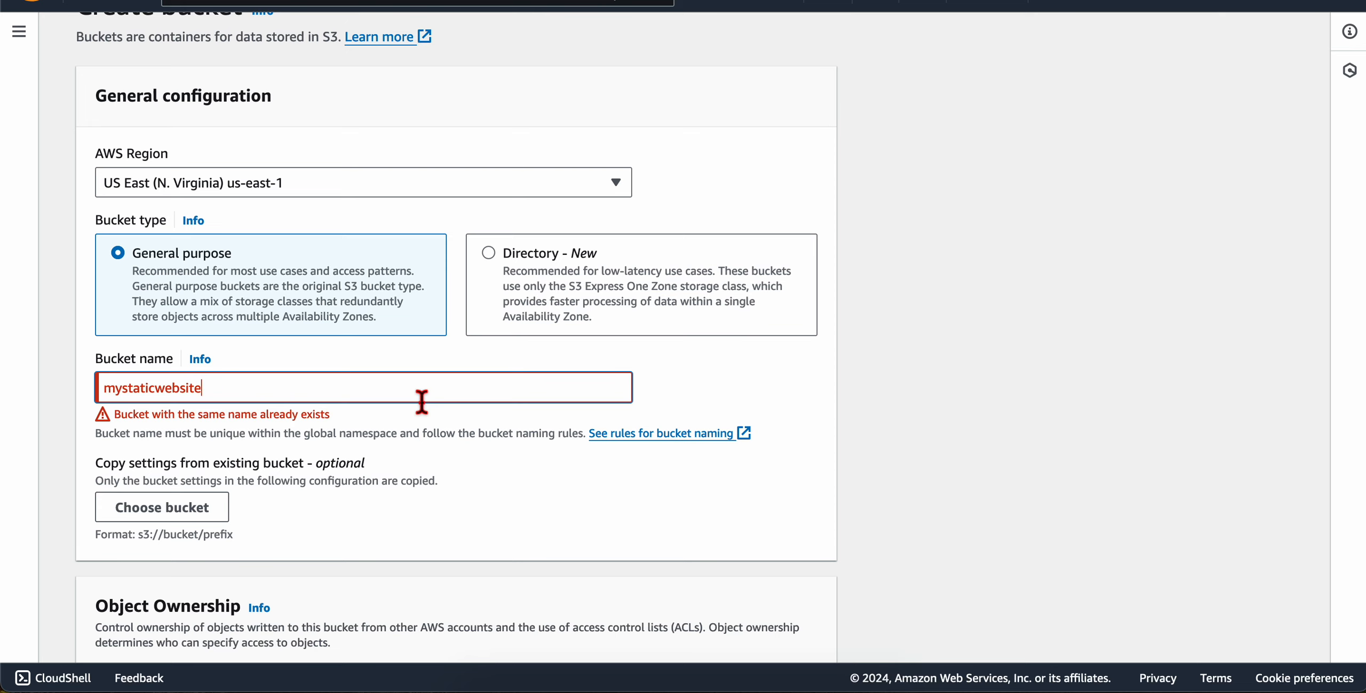
key(BackSpace)
key(BackSpace)
key(BackSpace)
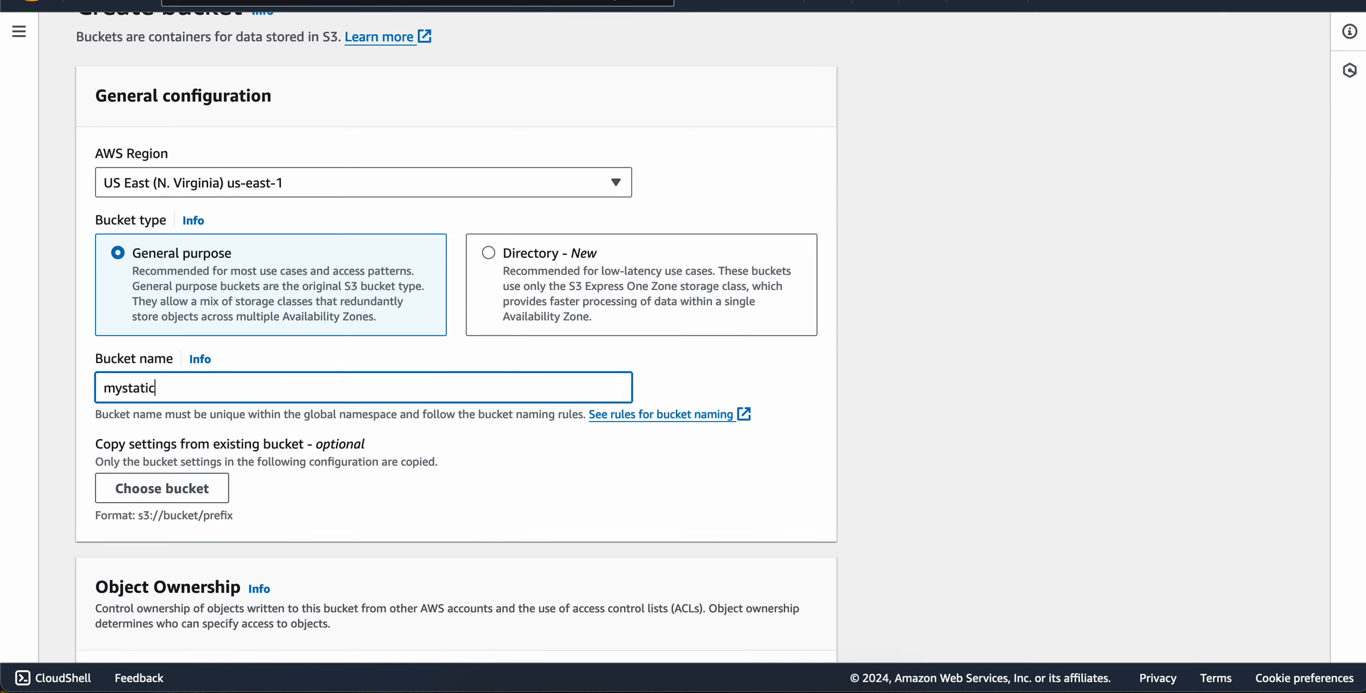
text(coffewebsite)
scroll(295, 496, down, 20)
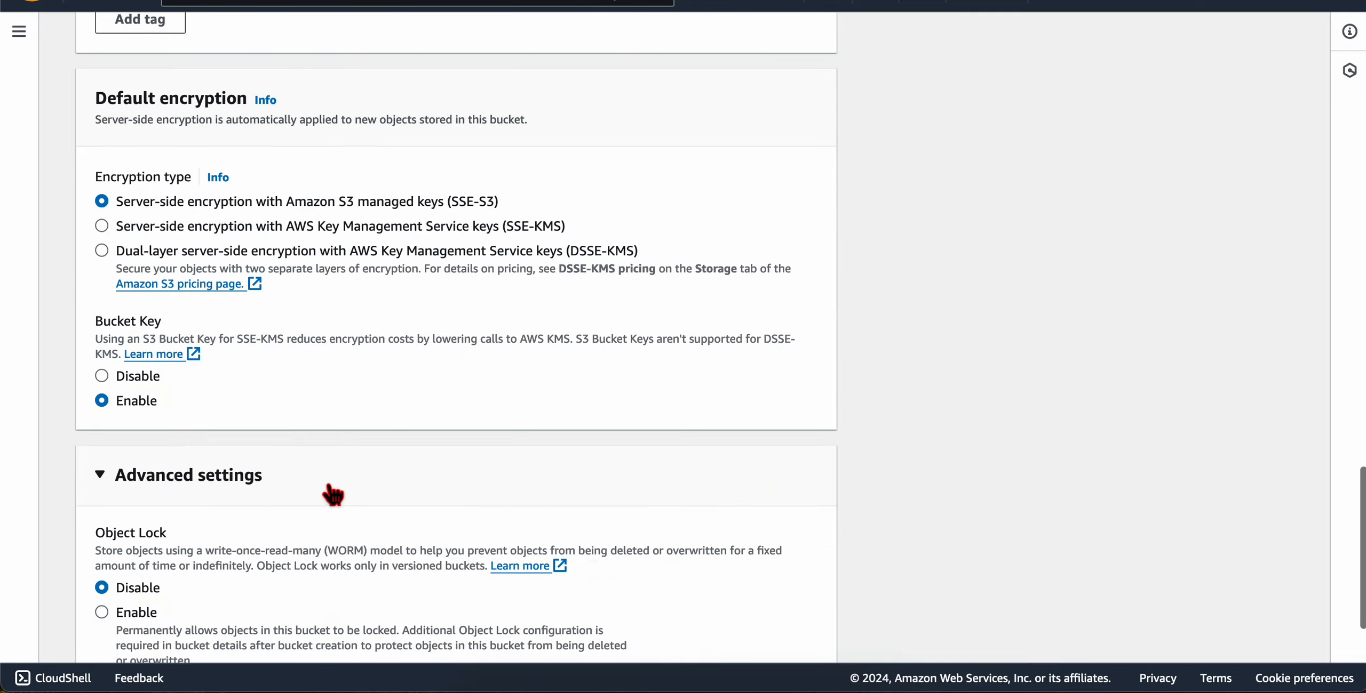
click(736, 643)
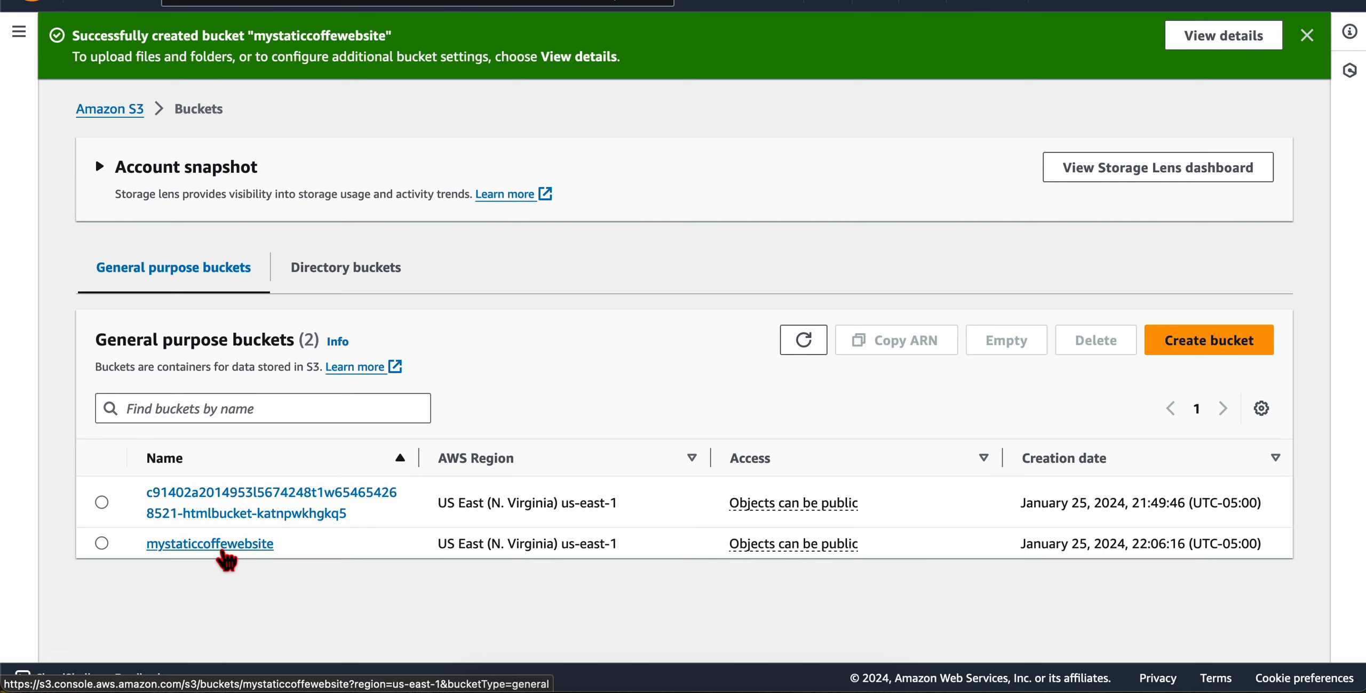
- Open the mystaticcoffewebsite bucket and look over the actions available for its objects
click(226, 553)
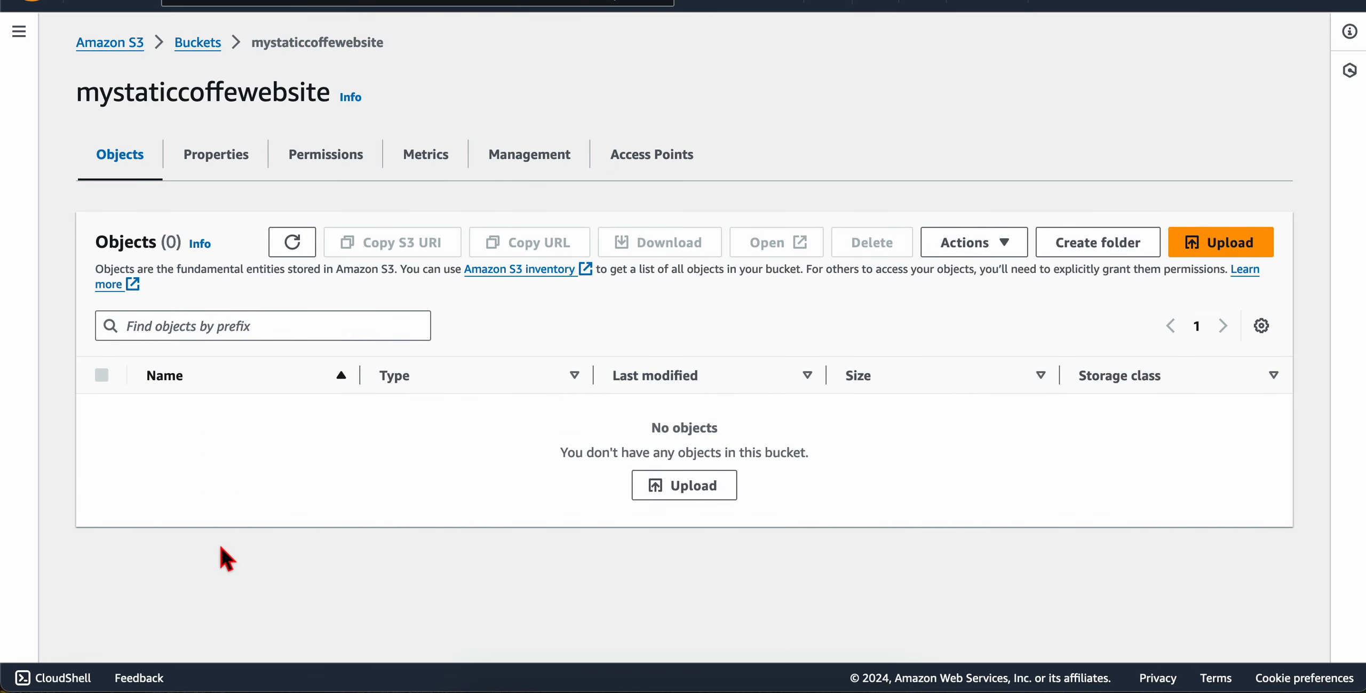
click(997, 247)
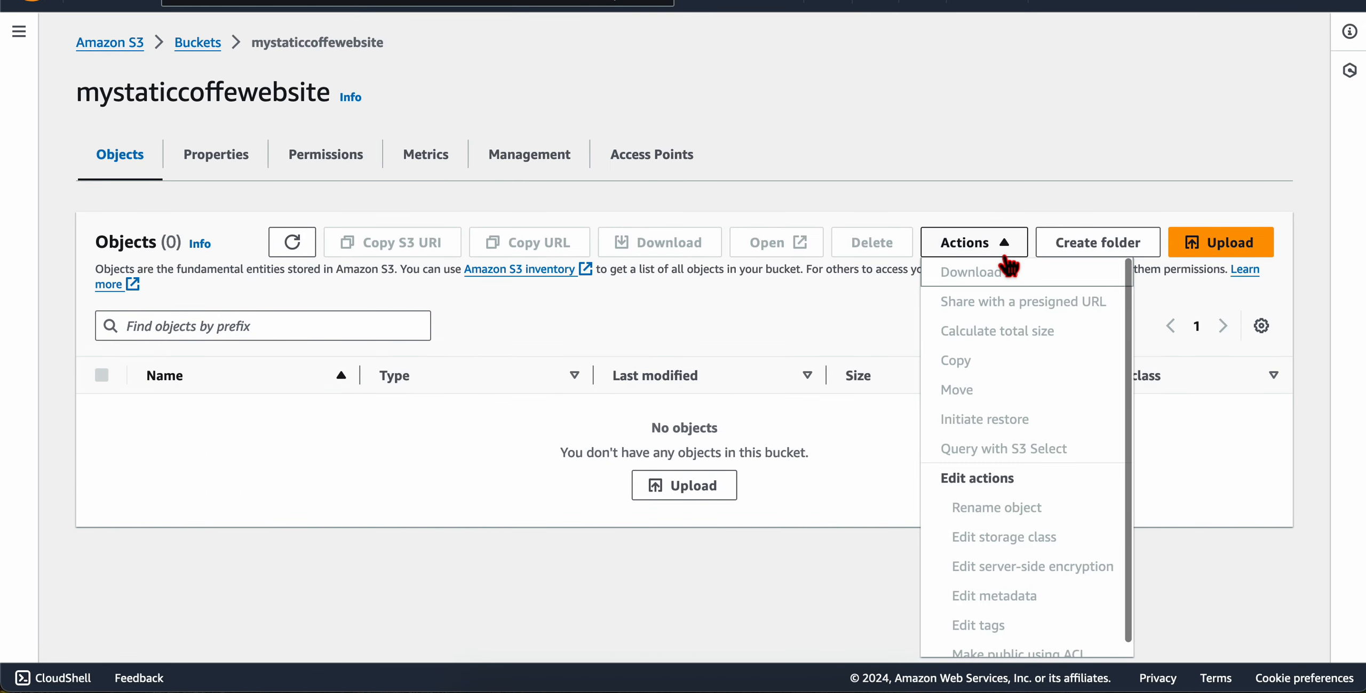
scroll(981, 470, down, 1)
scroll(979, 490, up, 1)
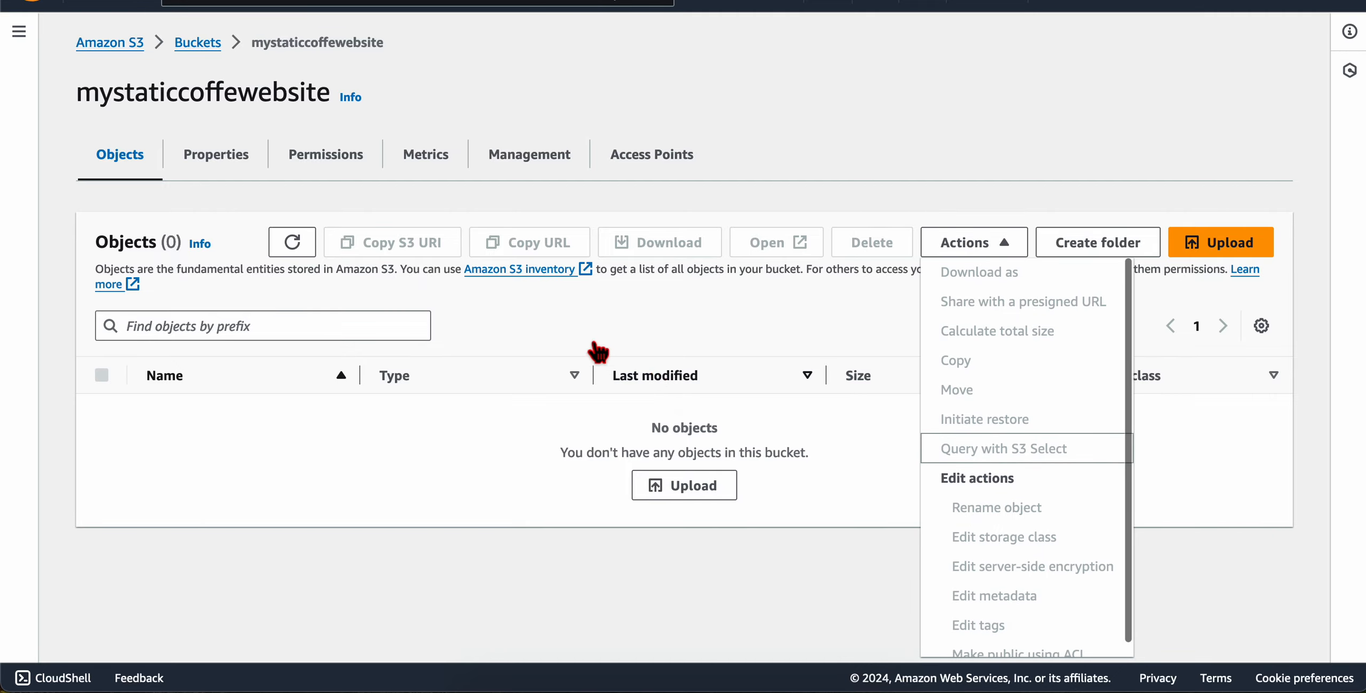
- Open the bucket's properties and examine its settings through to the Static website hosting section
click(245, 166)
scroll(243, 437, down, 10)
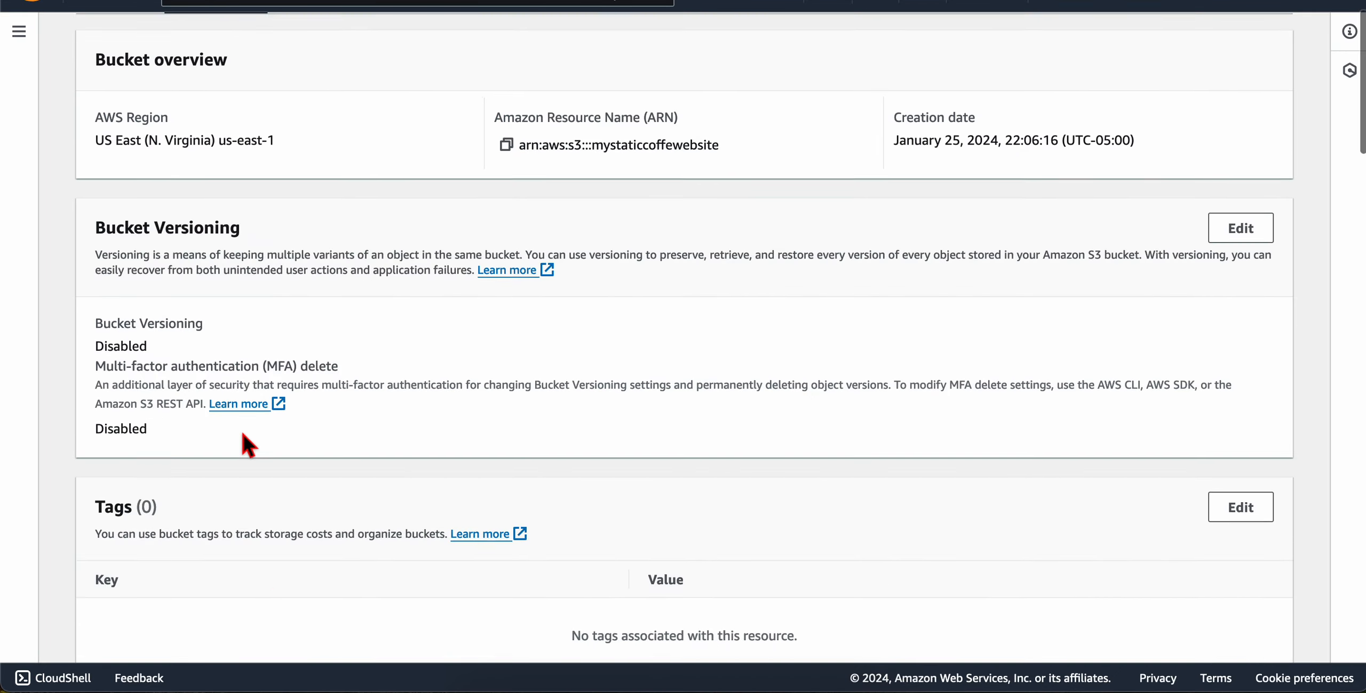
scroll(243, 437, up, 10)
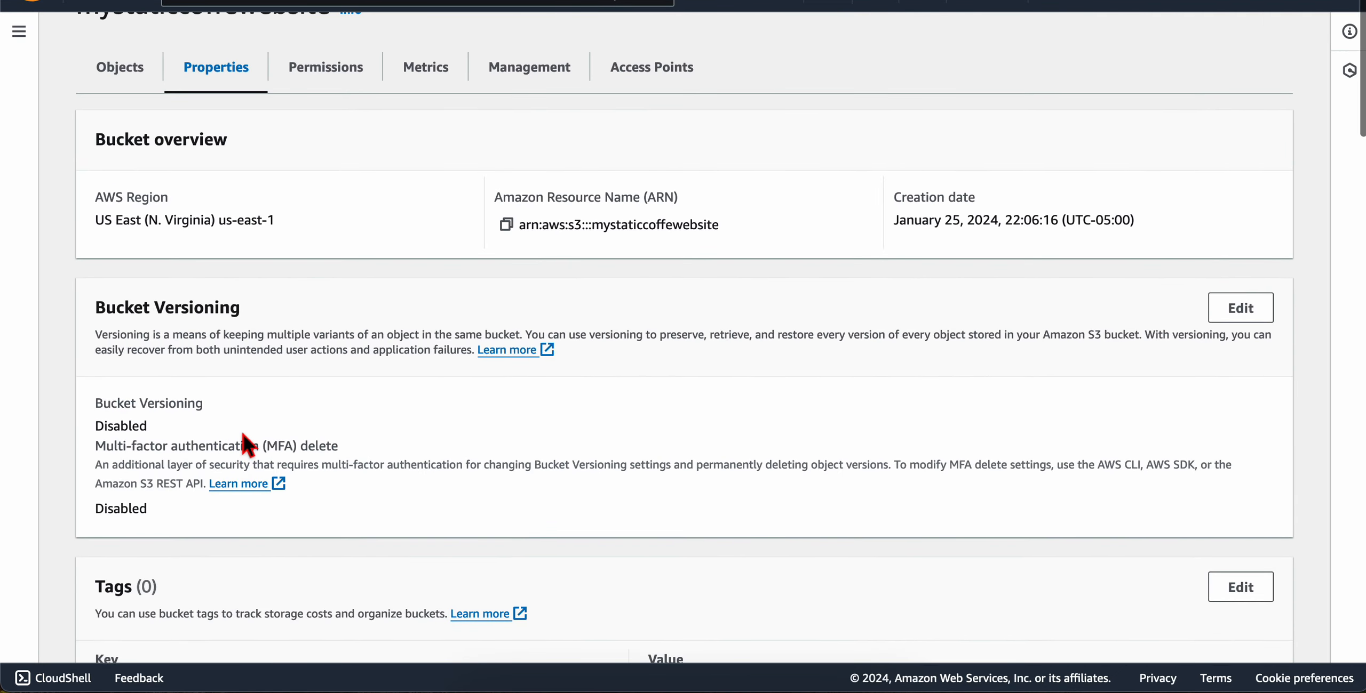
scroll(244, 437, down, 15)
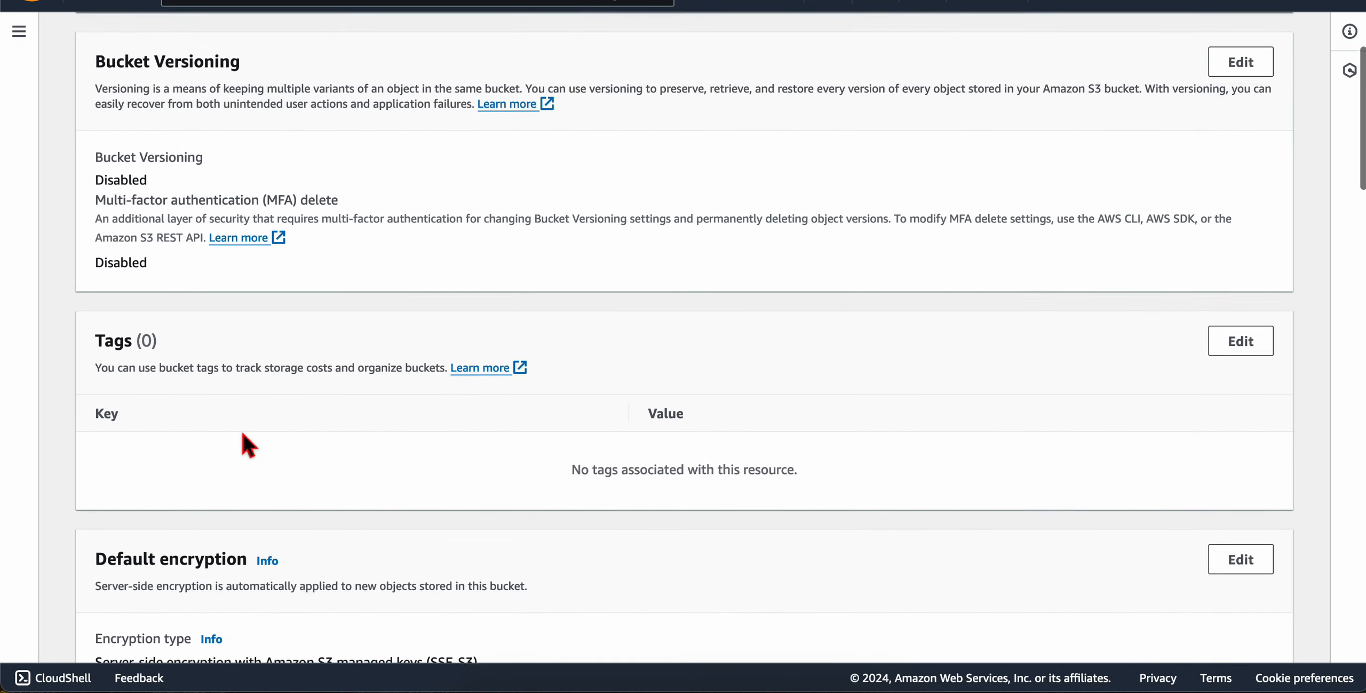
scroll(244, 437, down, 15)
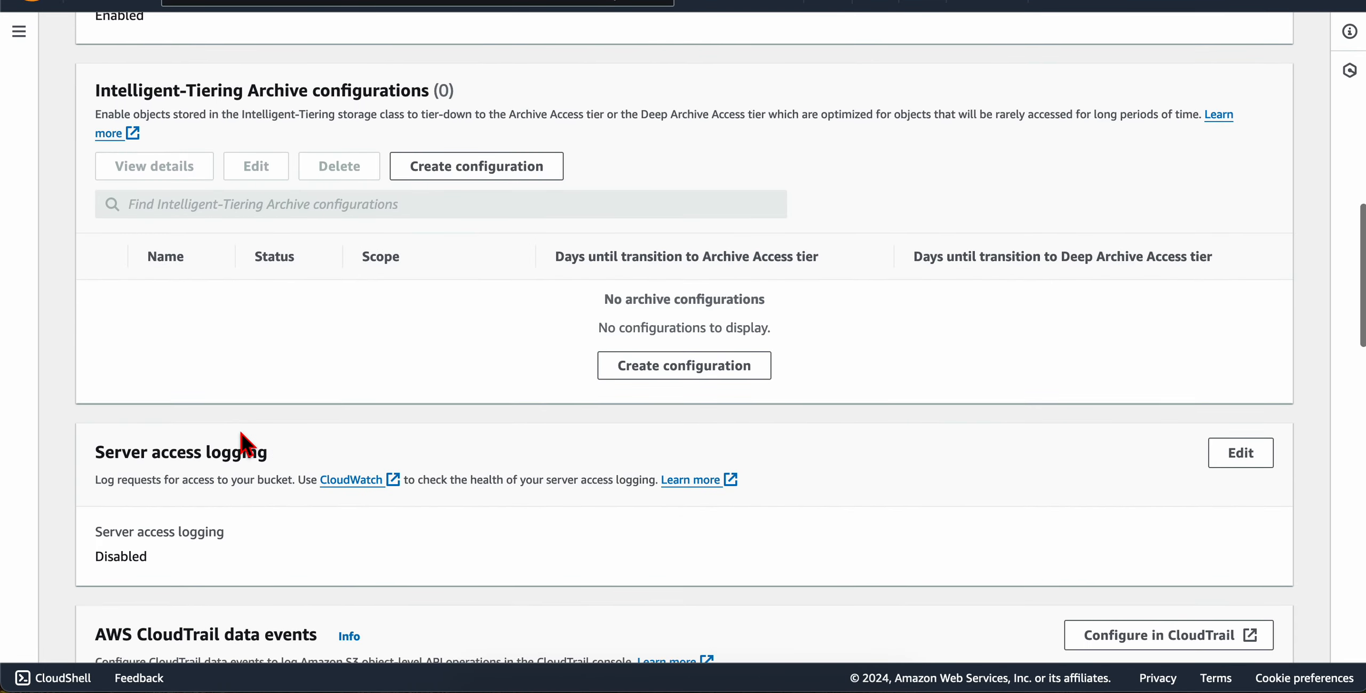
scroll(239, 430, down, 1)
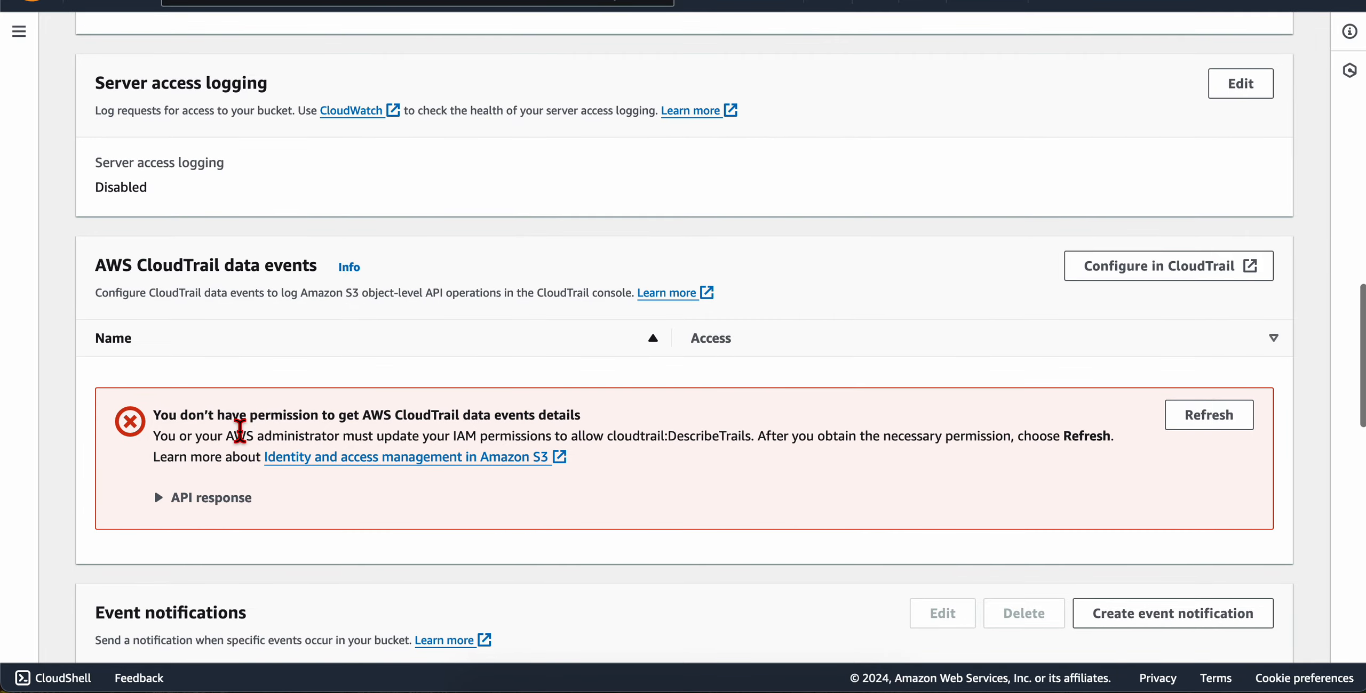
scroll(240, 429, down, 15)
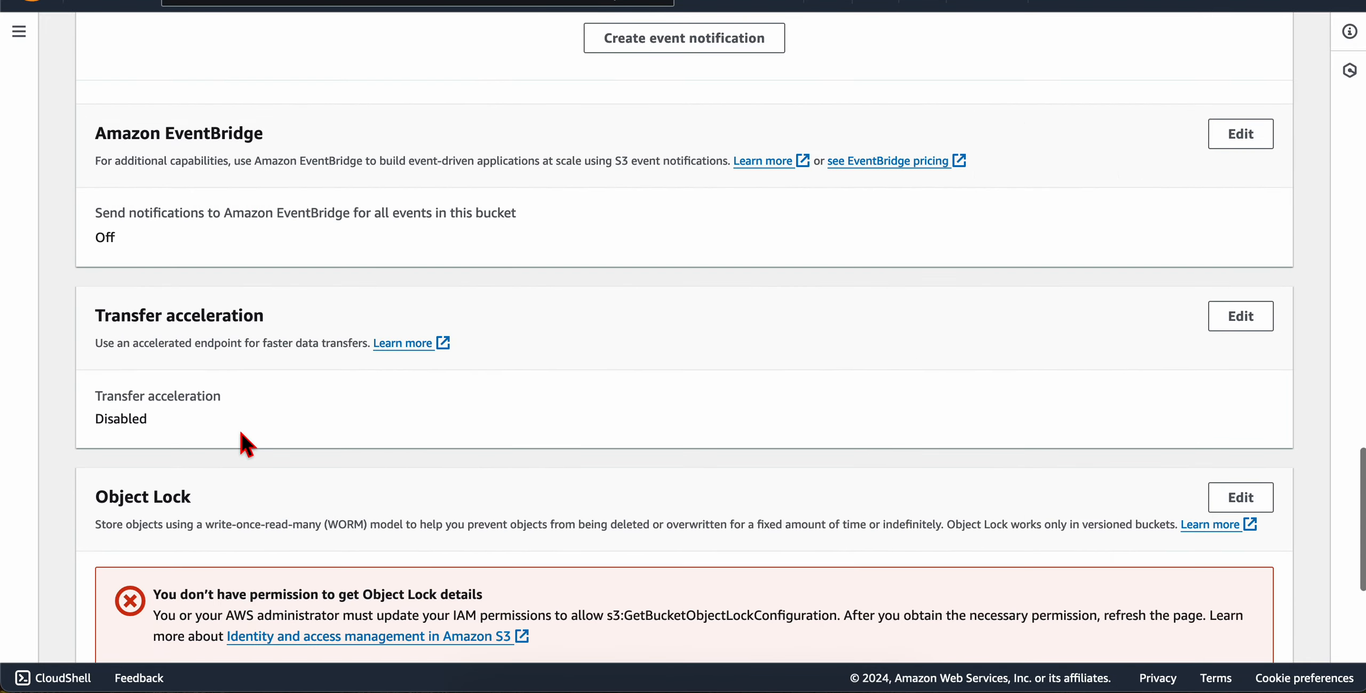
scroll(241, 440, down, 10)
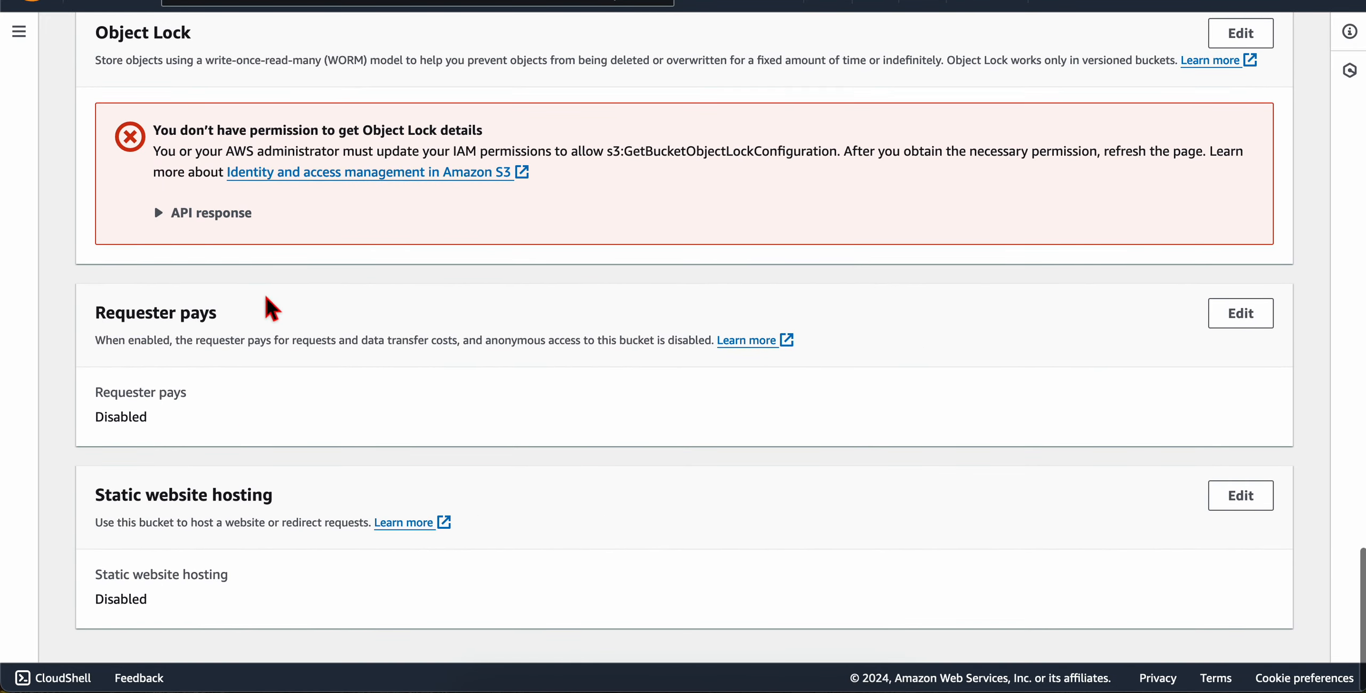
- Read the S3 user guide's steps for enabling static website hosting, through the instruction to edit the Static website hosting setting
scroll(268, 306, up, 20)
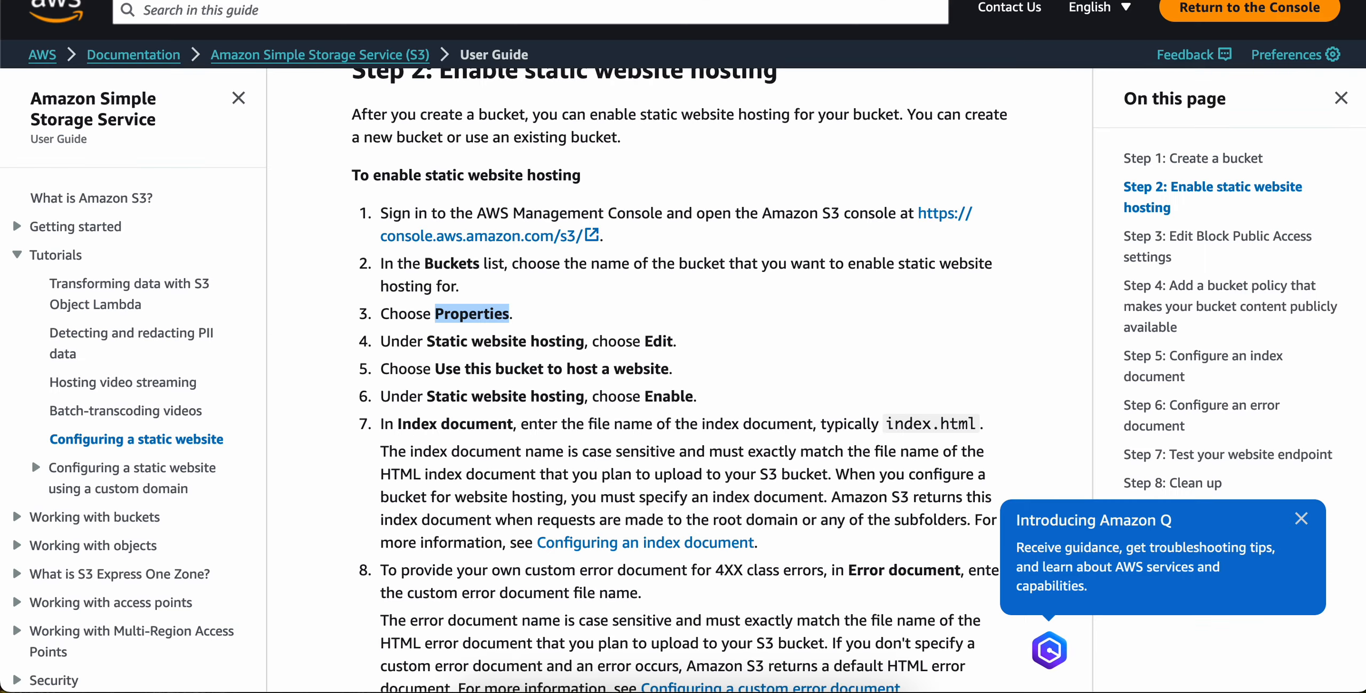
click(442, 291)
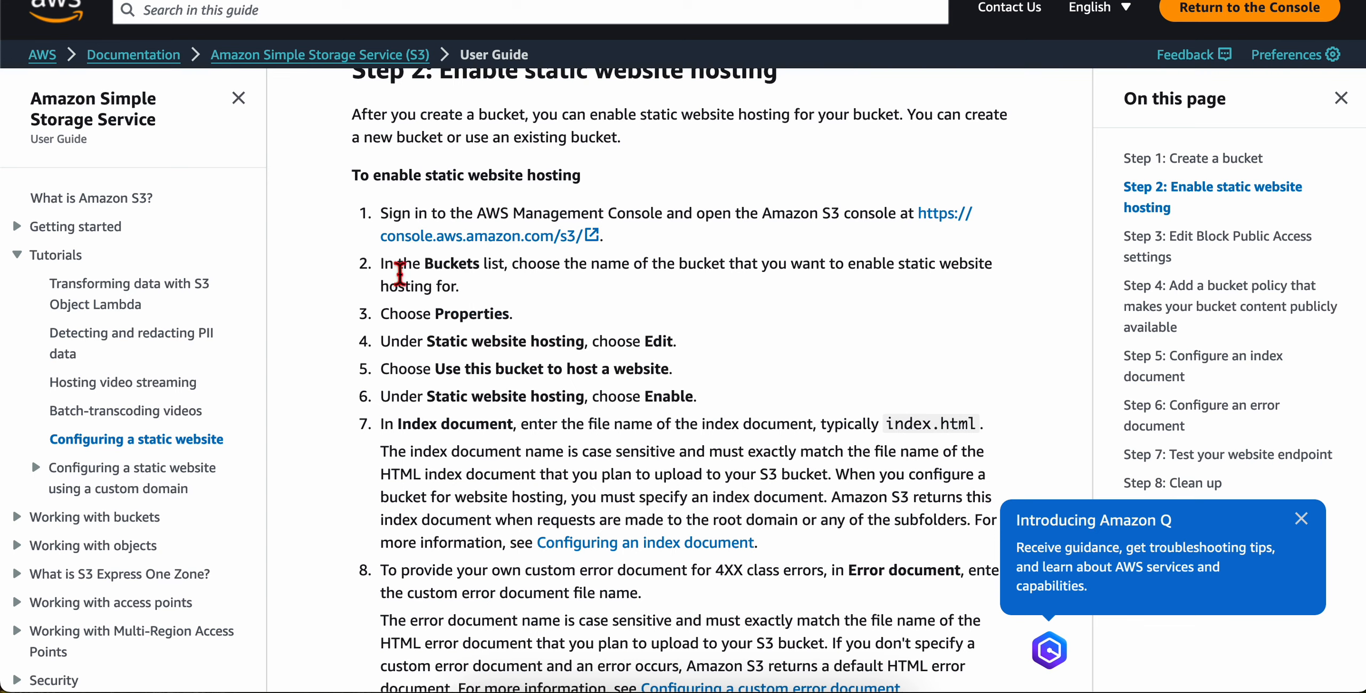
drag(399, 267, 460, 288)
click(553, 284)
drag(870, 277, 818, 317)
click(678, 315)
drag(426, 348, 580, 344)
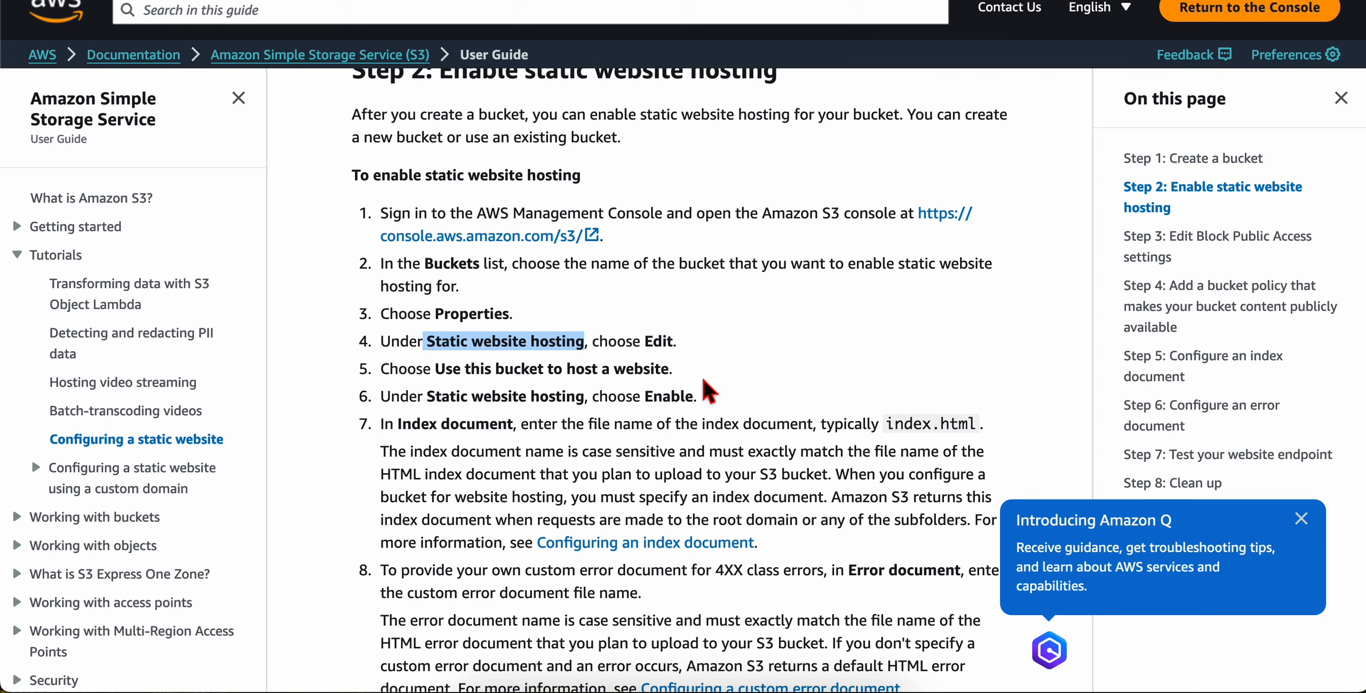
- Open the mystaticcoffewebsite bucket's Static website hosting settings for editing and enable hosting
key(ctrl+Right)
click(237, 155)
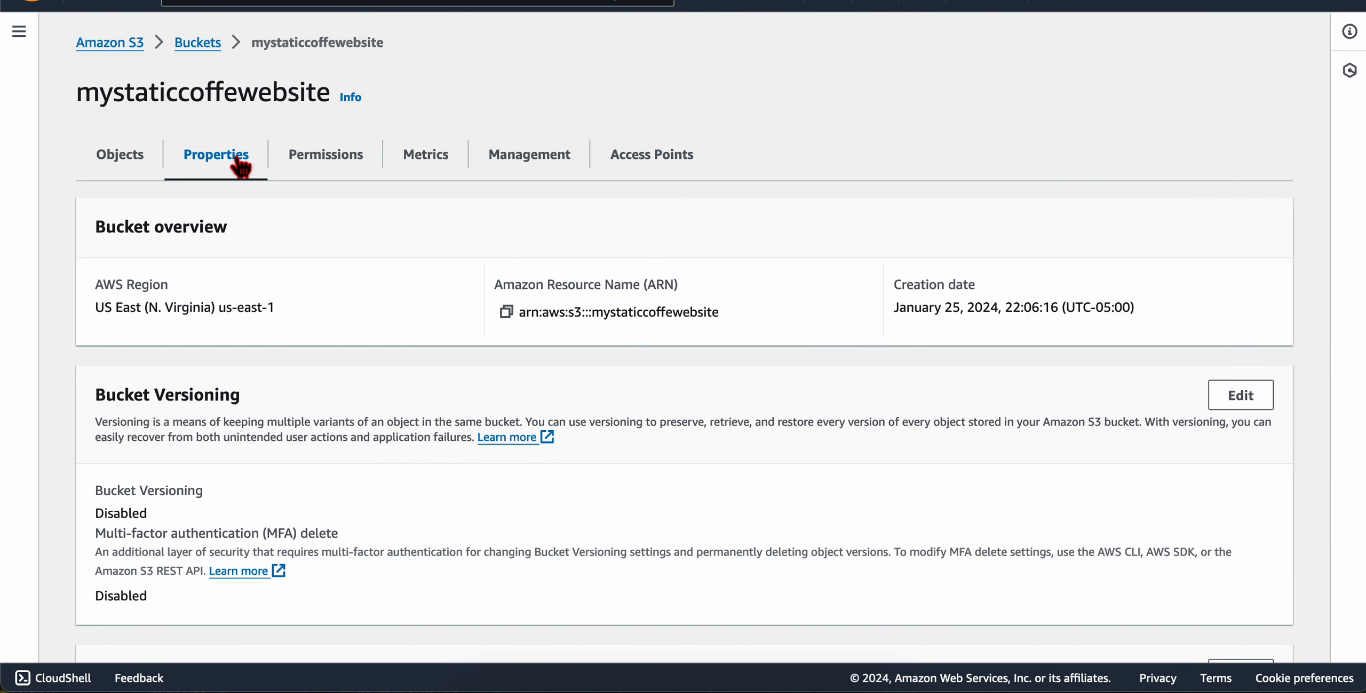
scroll(230, 448, down, 10)
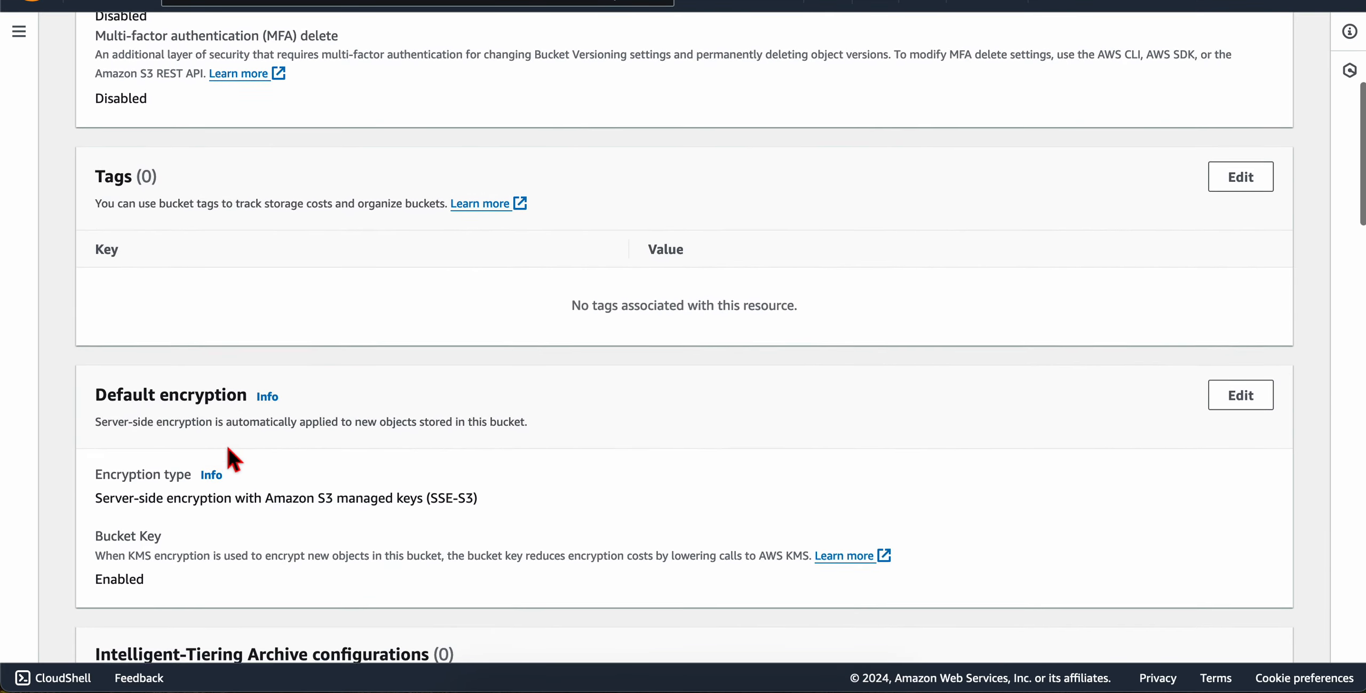
scroll(228, 451, down, 10)
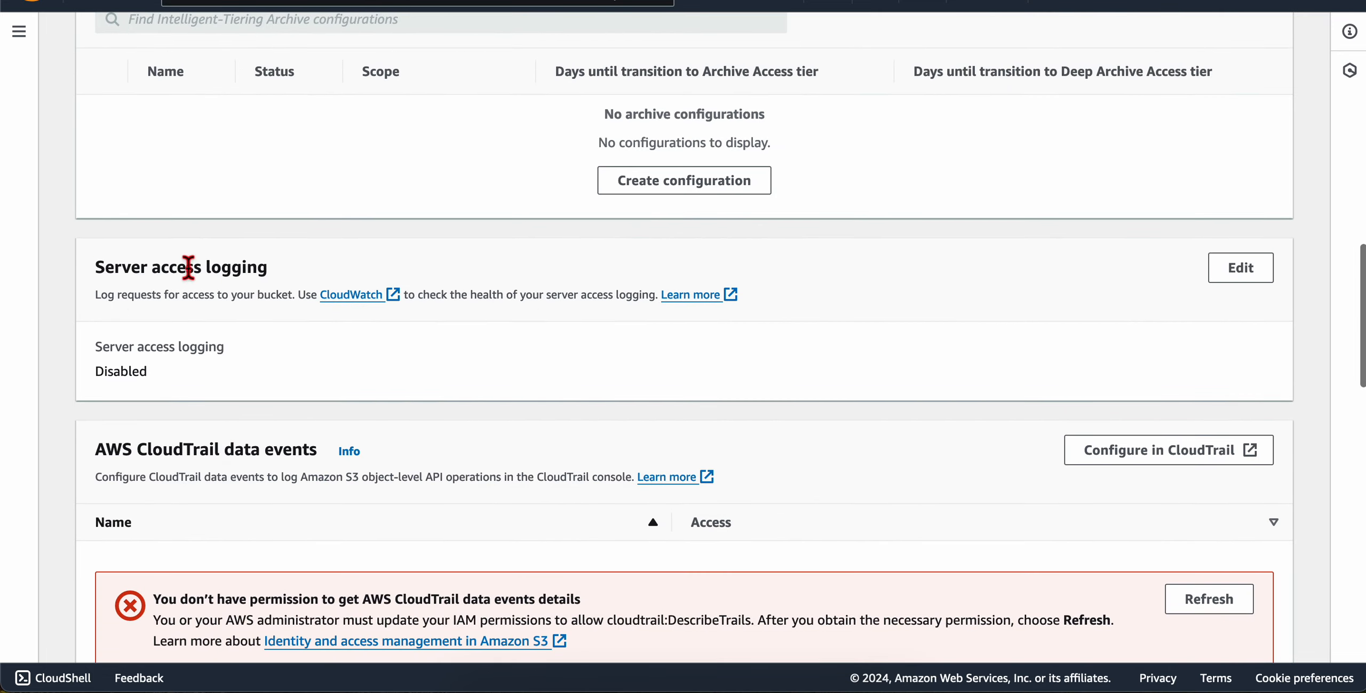
scroll(181, 512, down, 12)
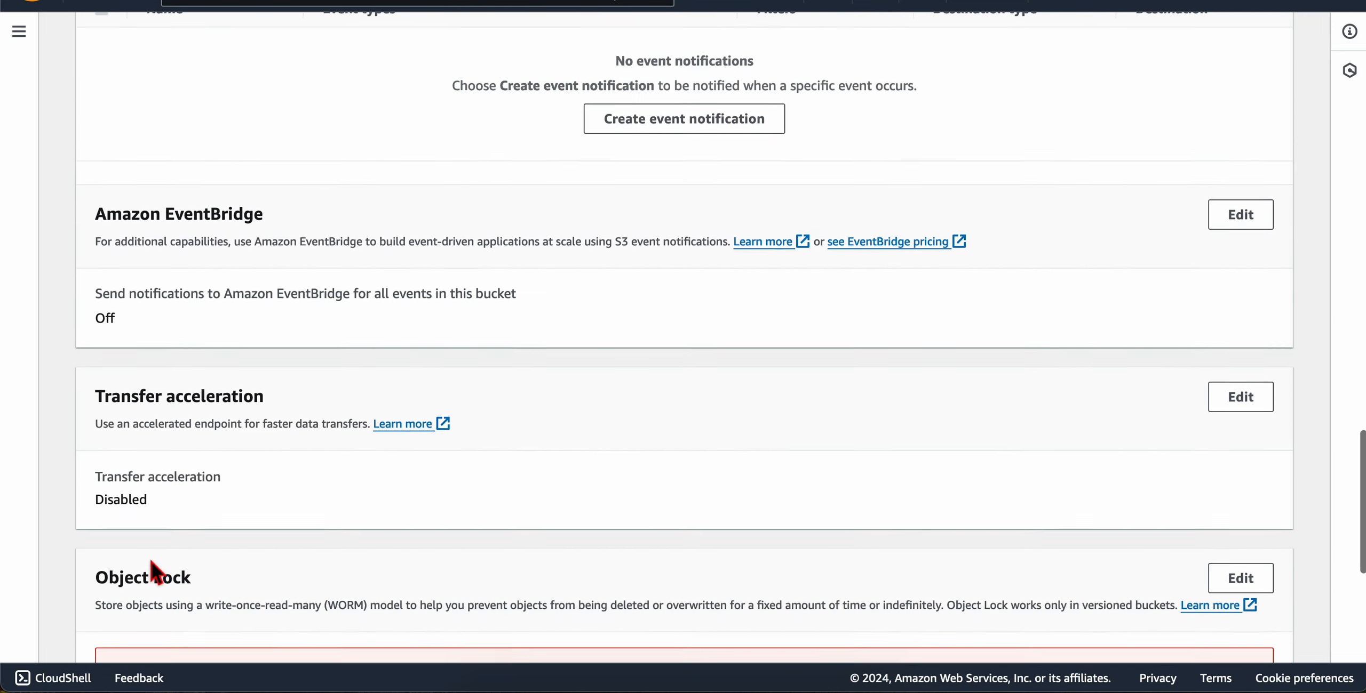
scroll(164, 448, down, 9)
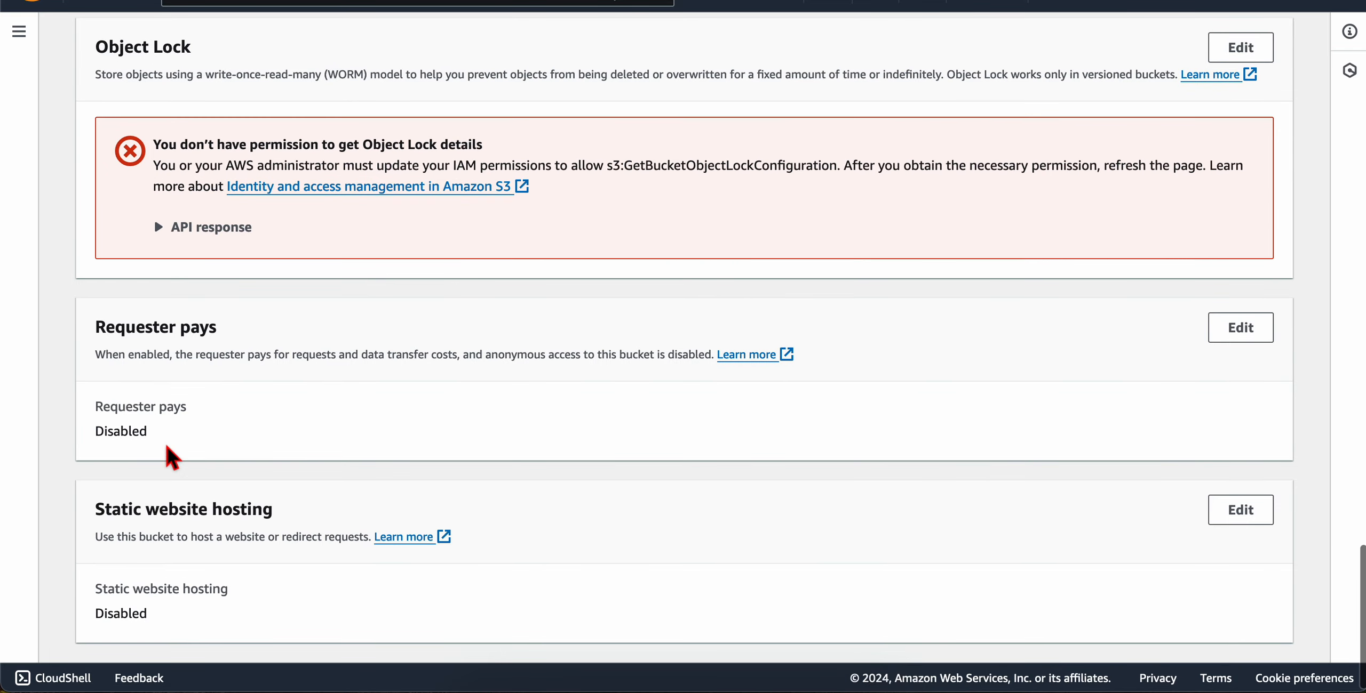
scroll(162, 507, down, 1)
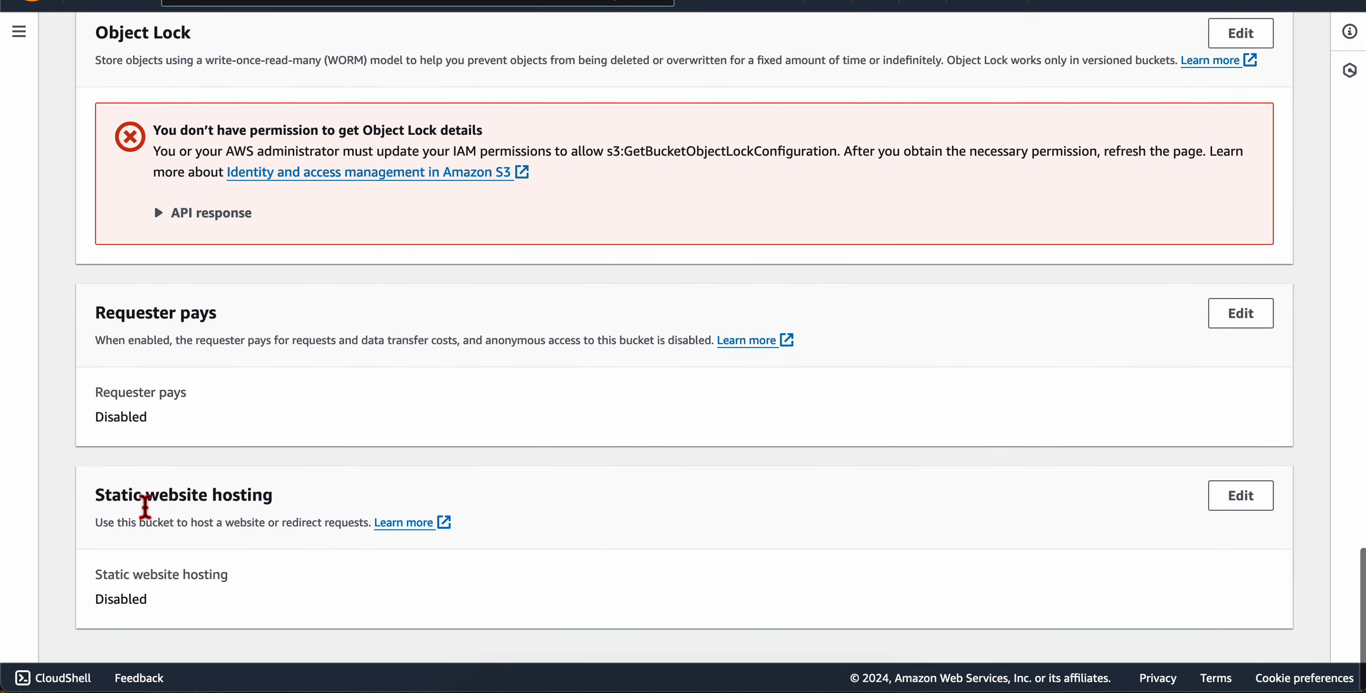
triple_click(145, 506)
click(378, 504)
click(1230, 499)
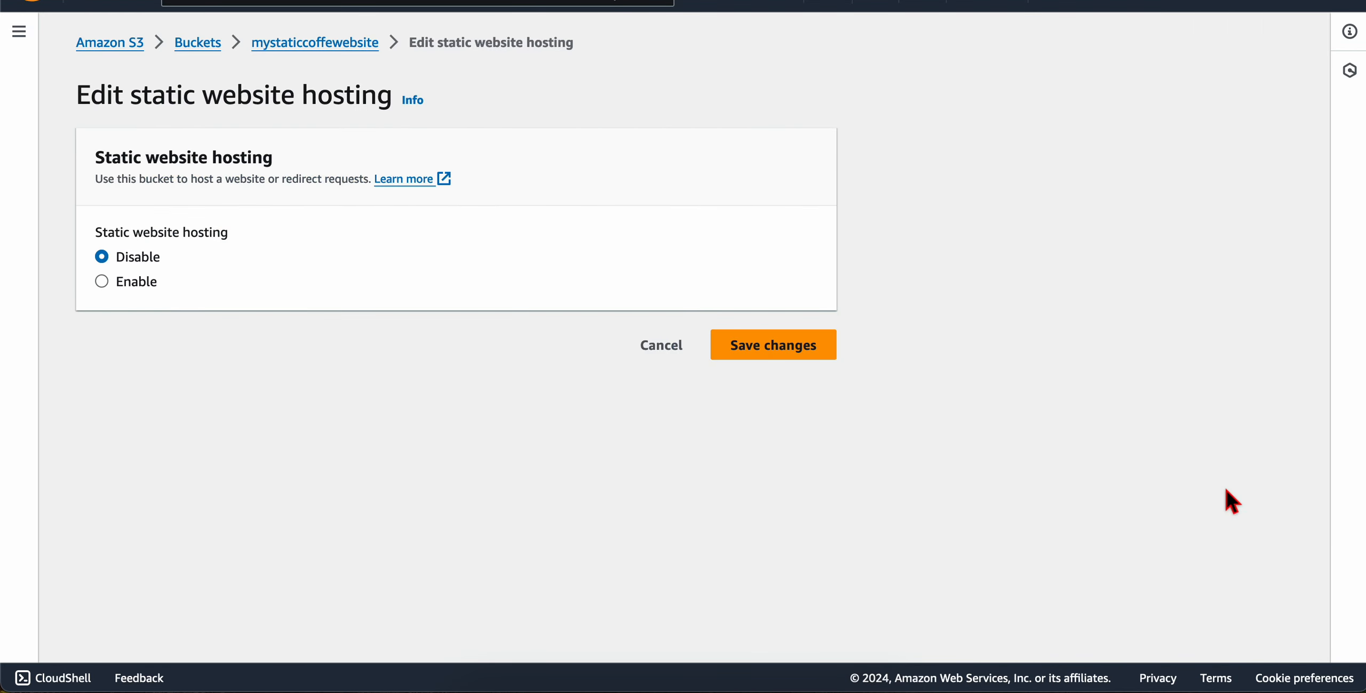
click(137, 285)
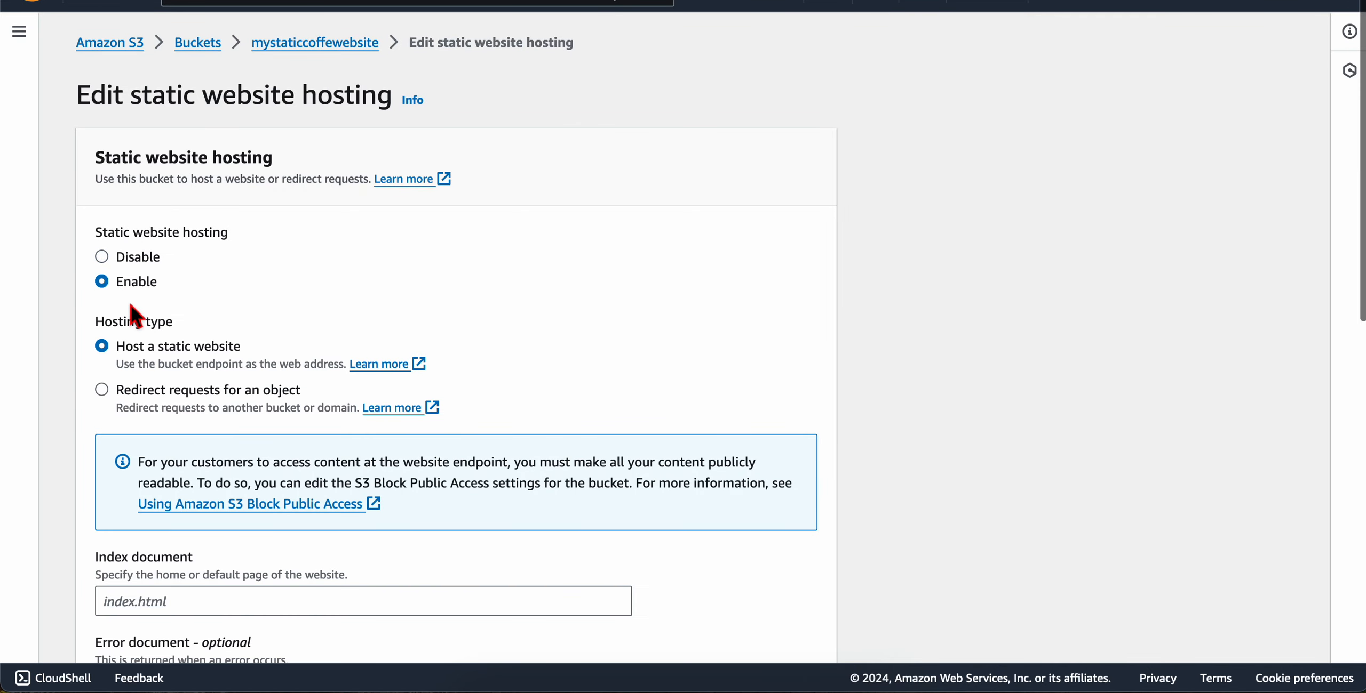
- Check the guide's index document instruction and set the bucket's index document to index.html
key(ctrl+Left)
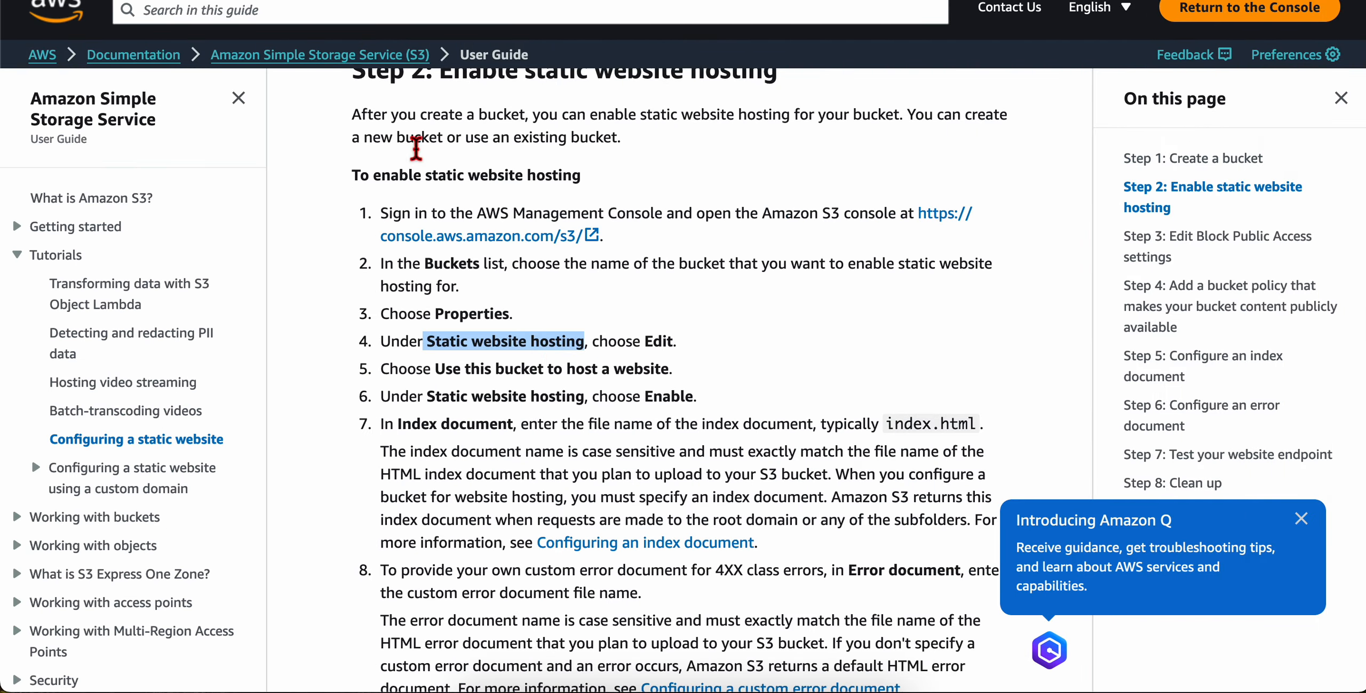
scroll(438, 312, down, 3)
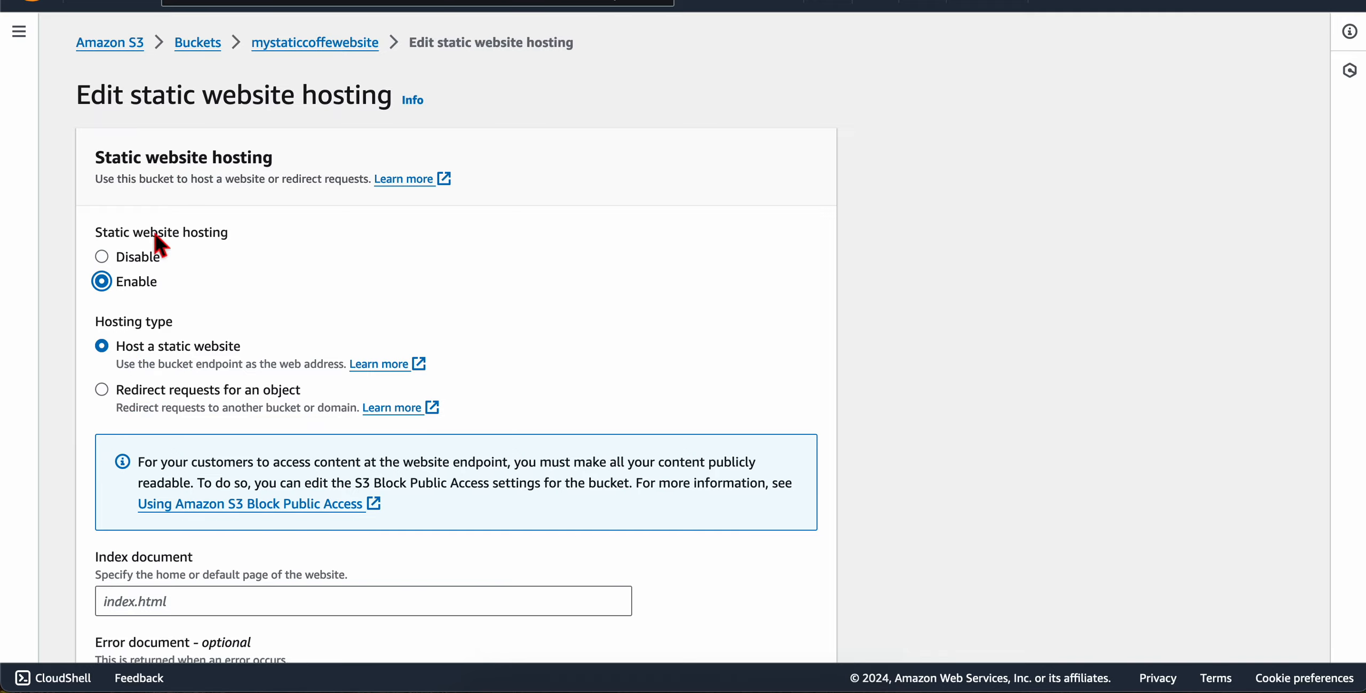
scroll(136, 416, down, 6)
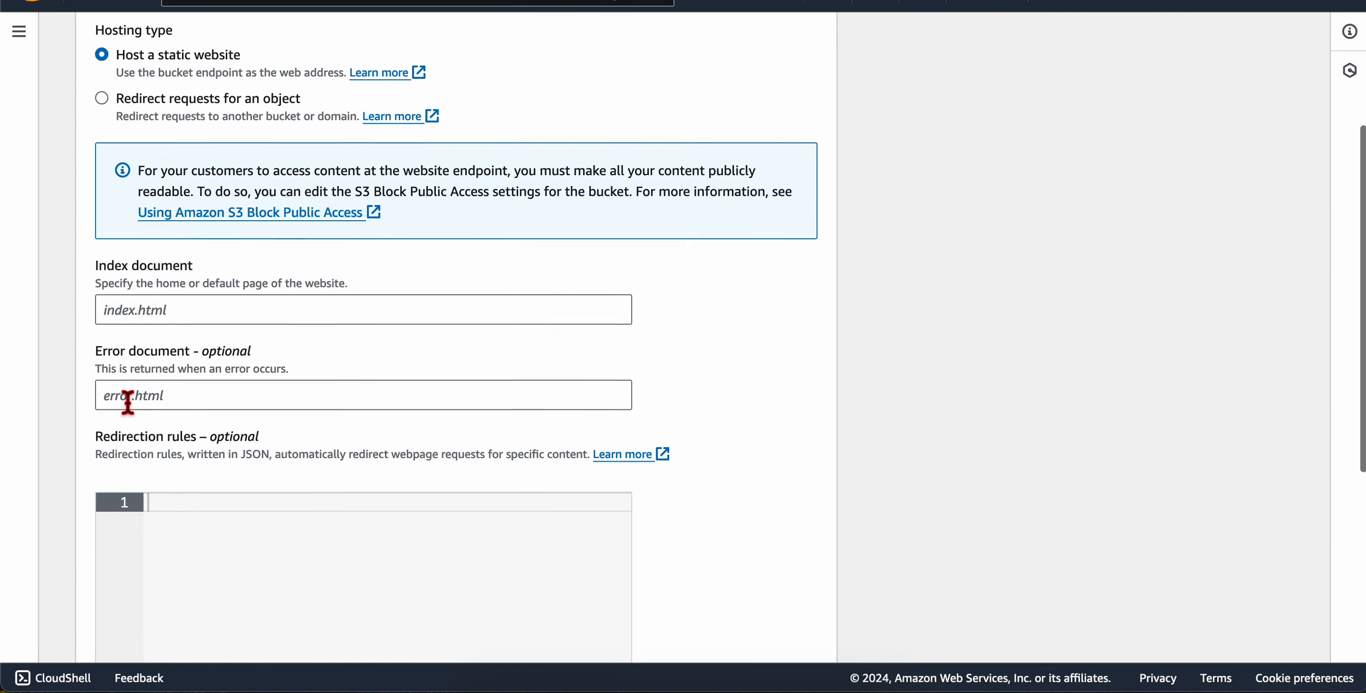
click(175, 286)
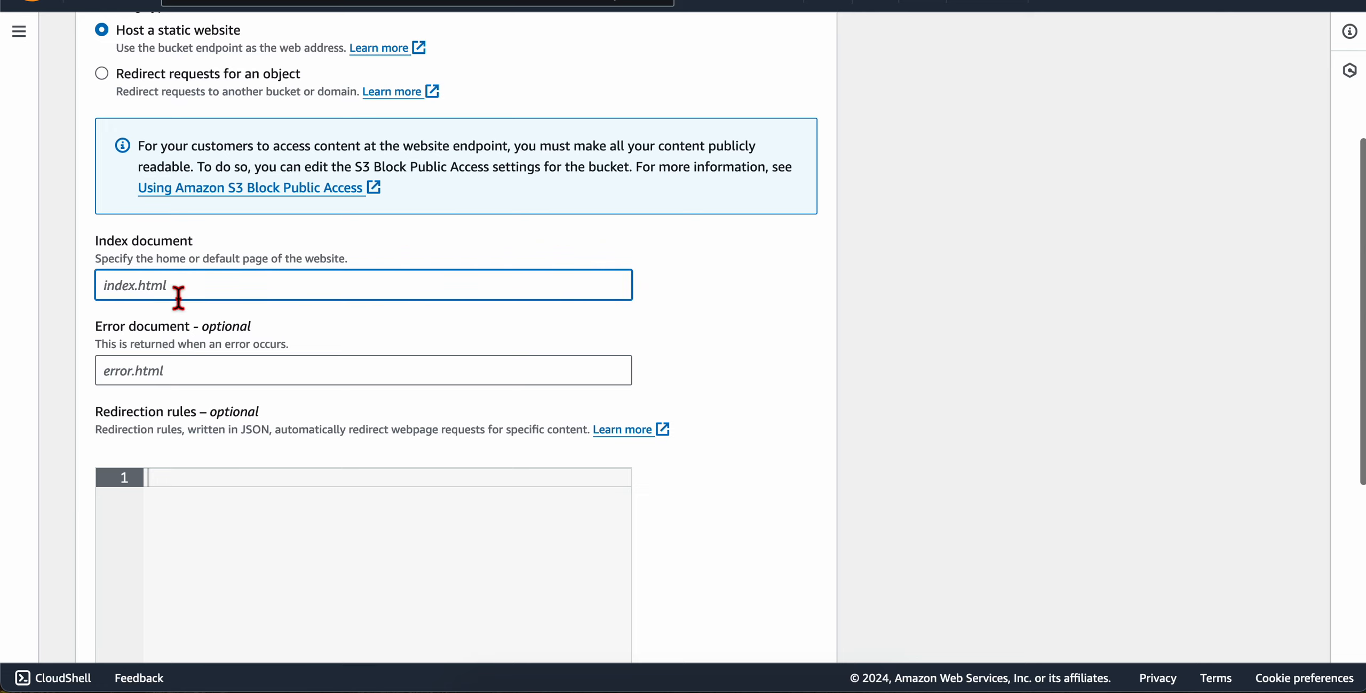
drag(103, 265, 342, 263)
click(381, 262)
click(326, 293)
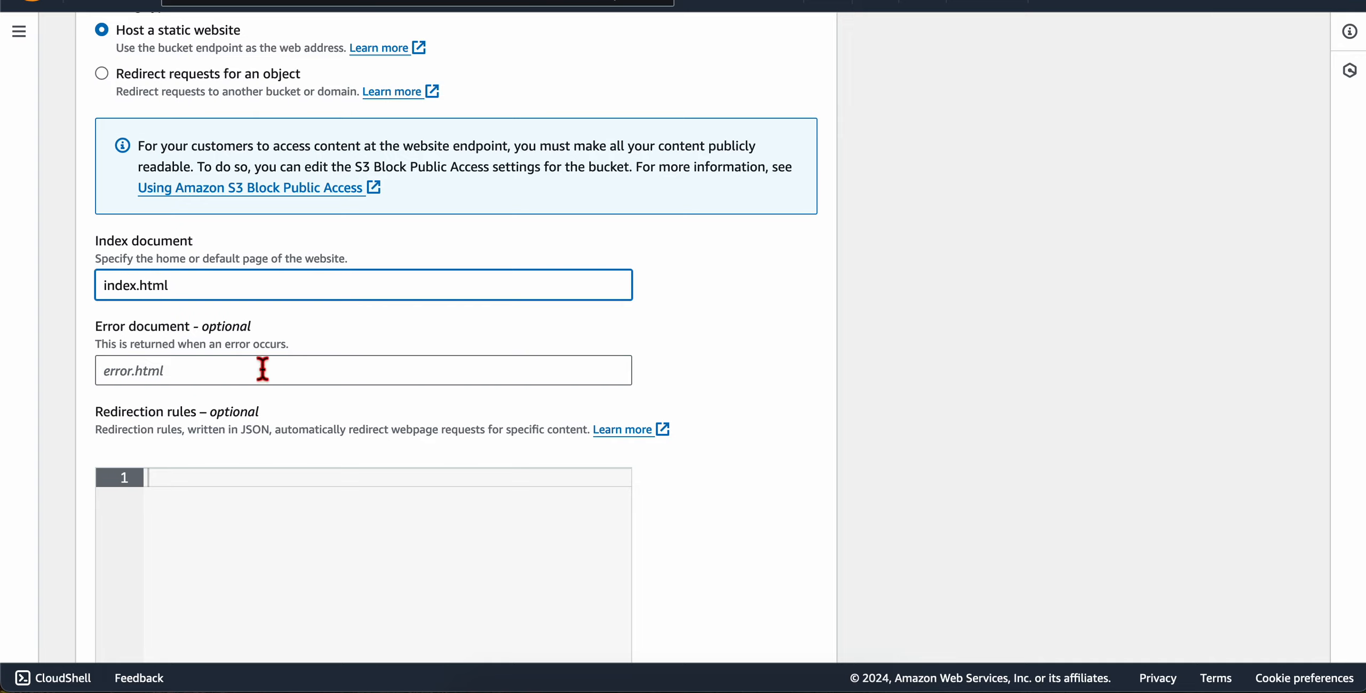
scroll(190, 428, down, 7)
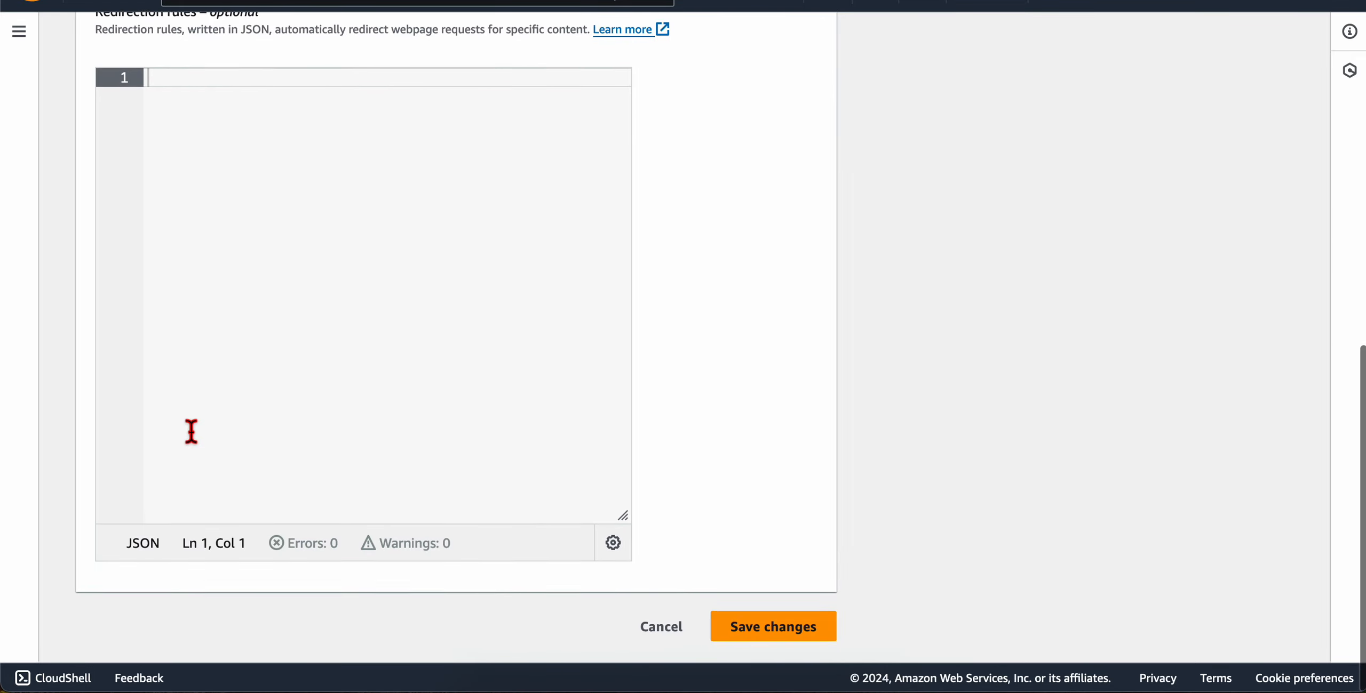
scroll(191, 432, up, 4)
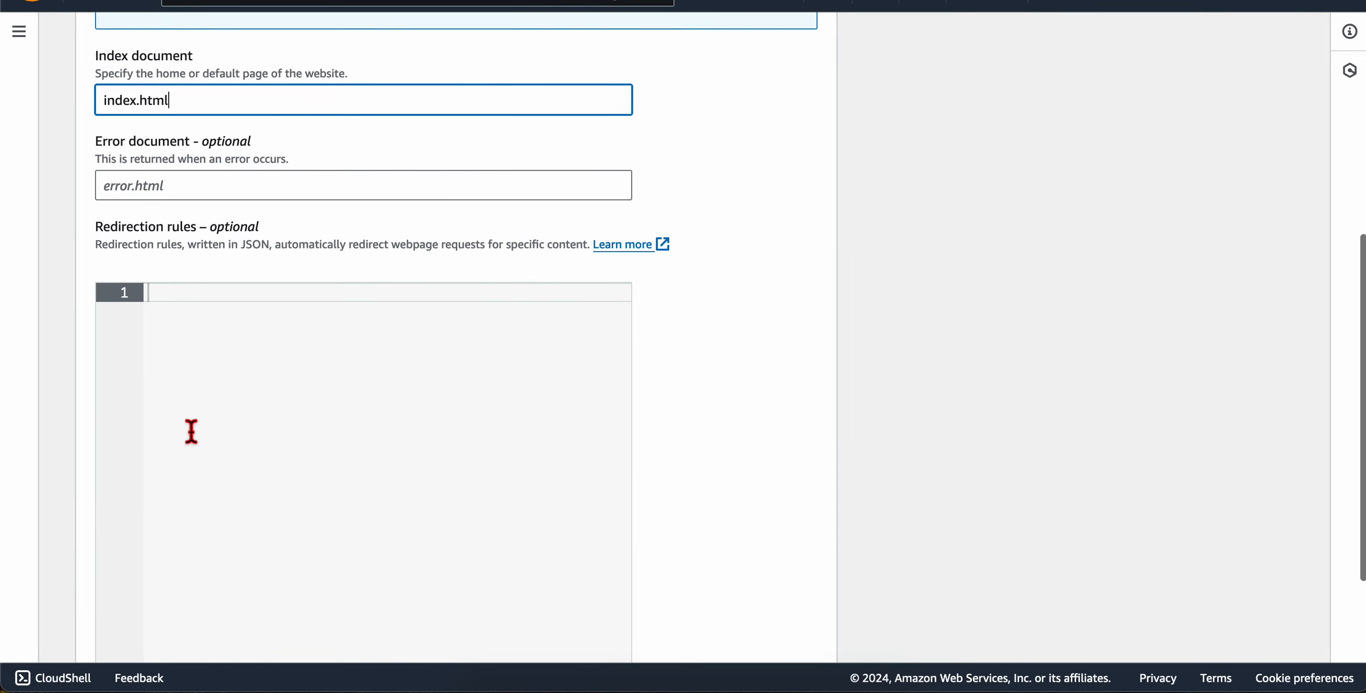
scroll(191, 432, up, 2)
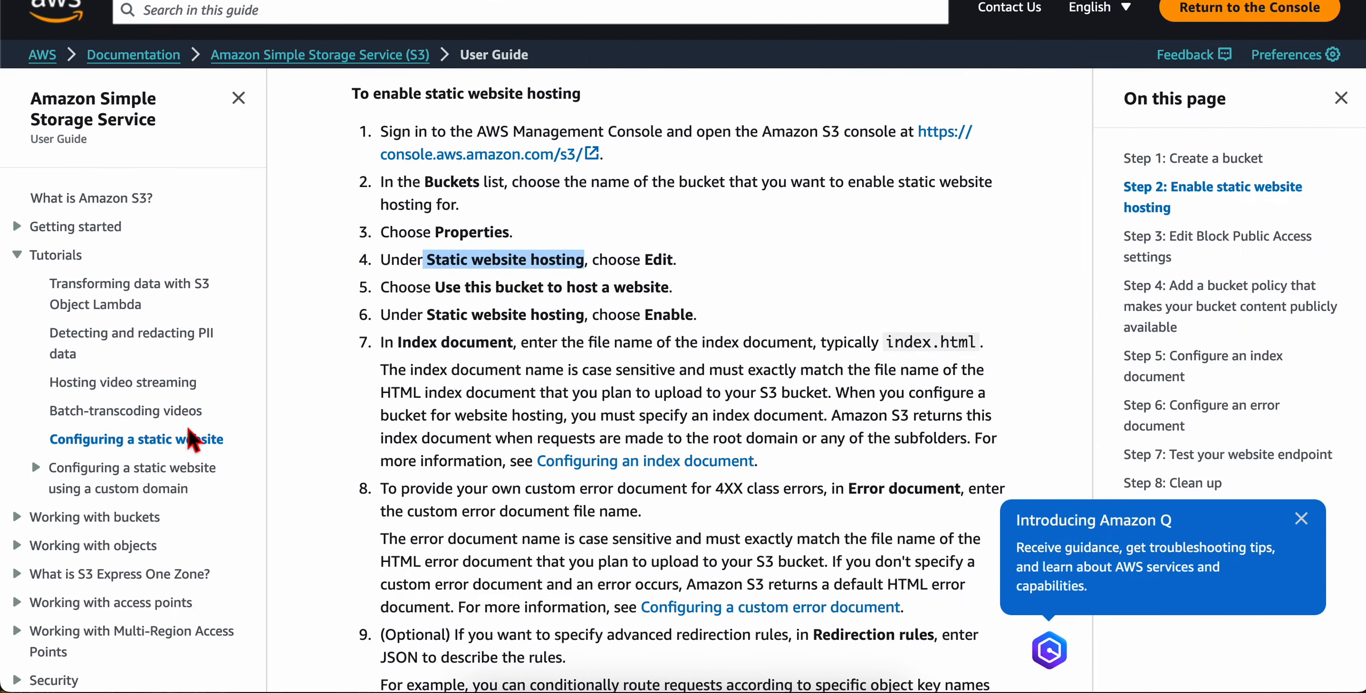
- Read the guide's remaining Step 2 instructions on the index document, error document, redirection rules and website endpoint
scroll(409, 304, down, 1)
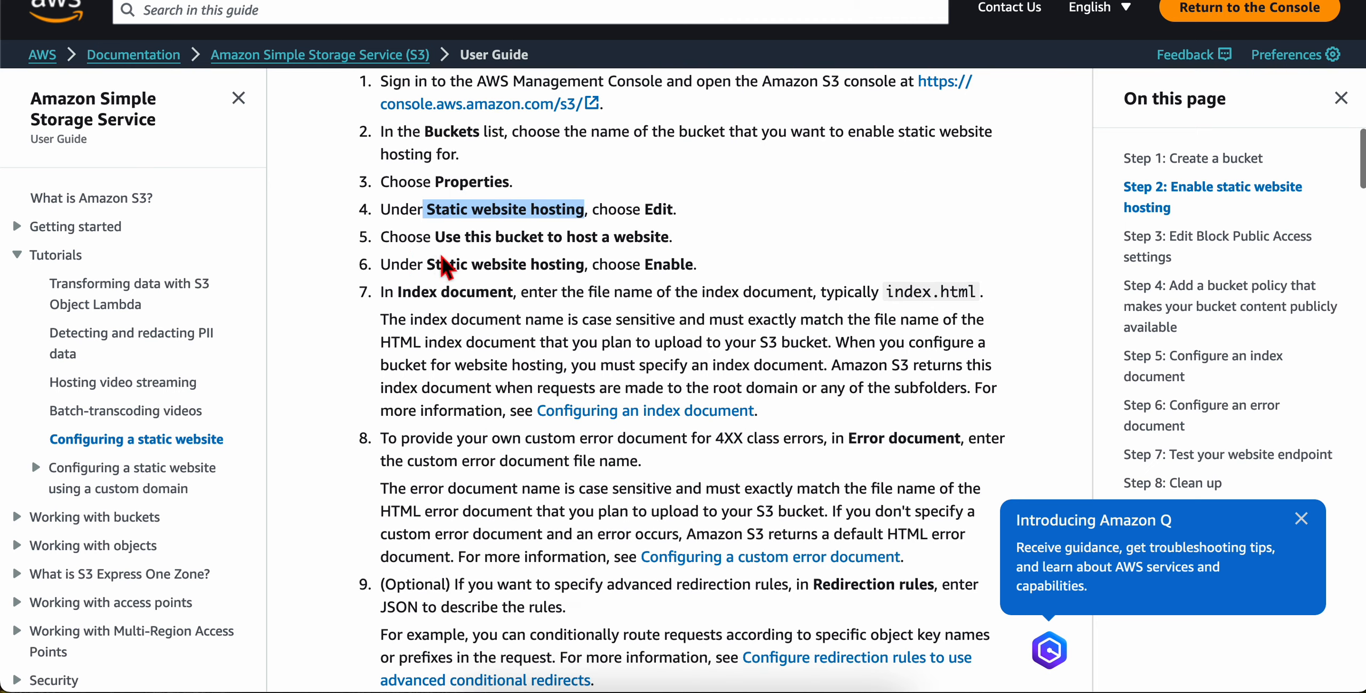
drag(436, 264, 676, 263)
click(677, 263)
drag(463, 299, 813, 347)
click(811, 349)
scroll(529, 492, down, 1)
scroll(528, 492, down, 3)
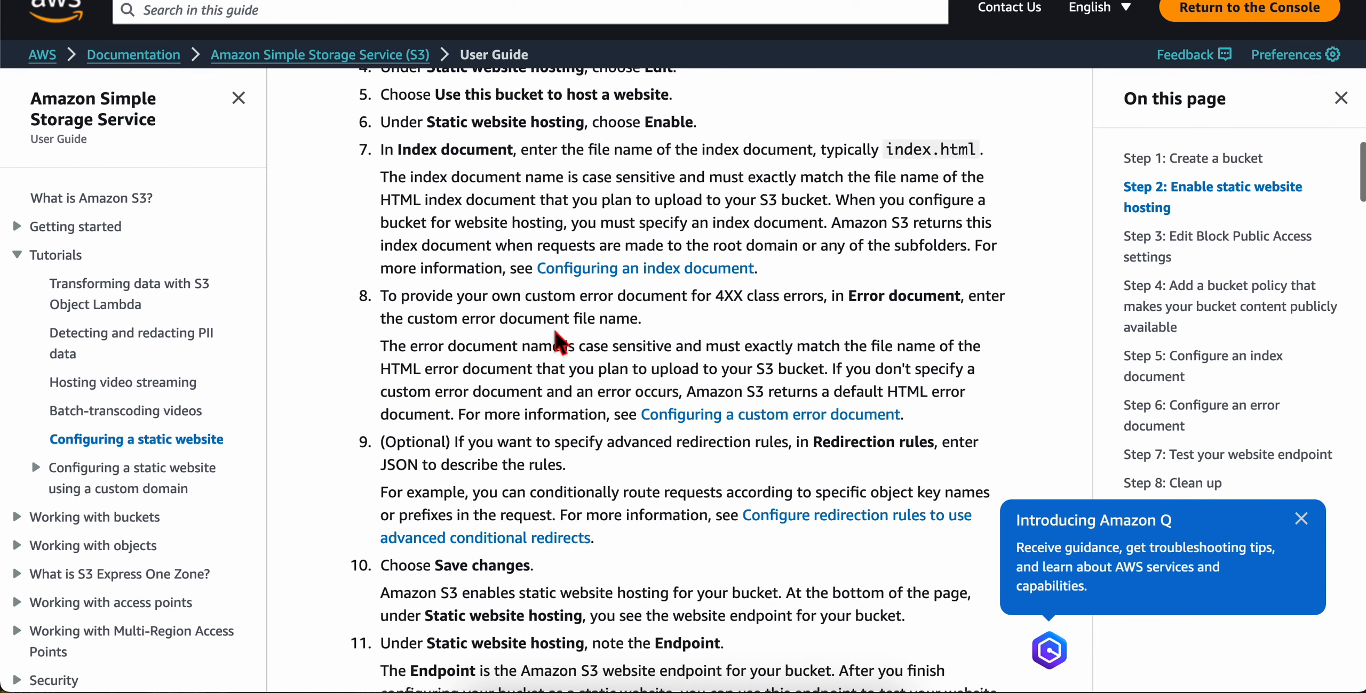
drag(790, 296, 645, 320)
scroll(555, 442, down, 3)
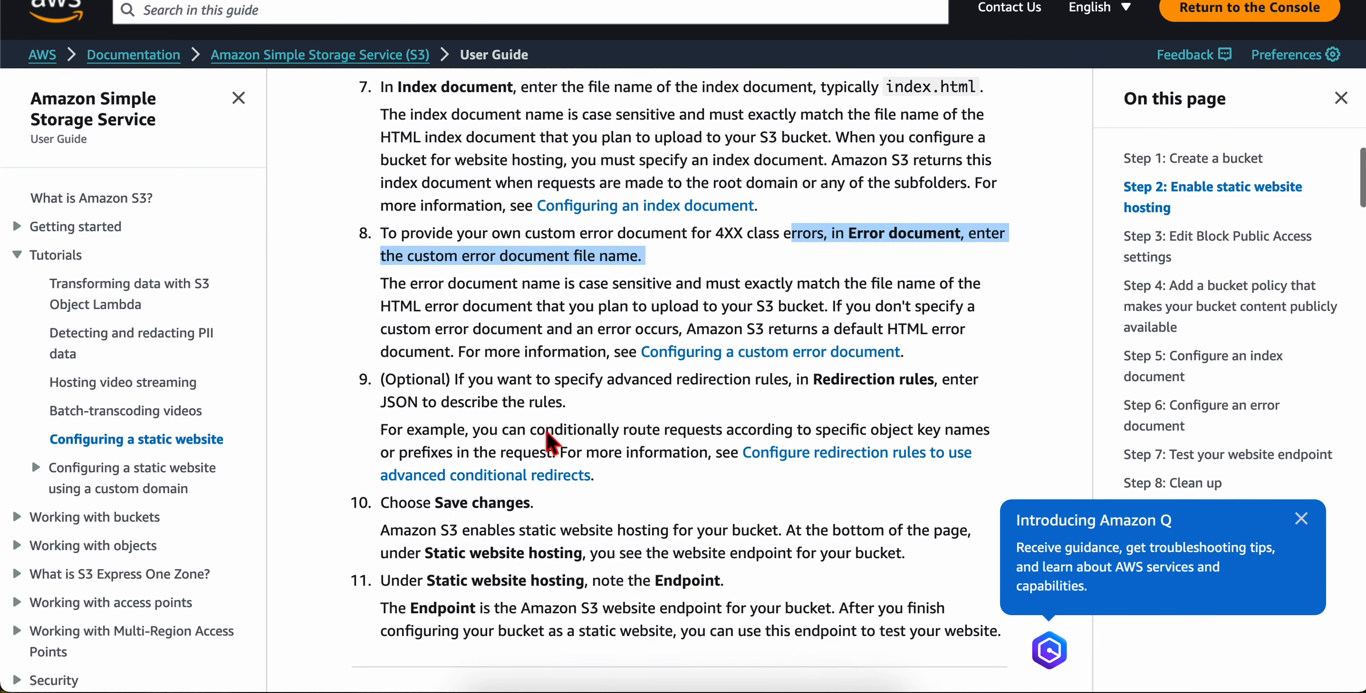
drag(419, 434, 567, 477)
click(567, 477)
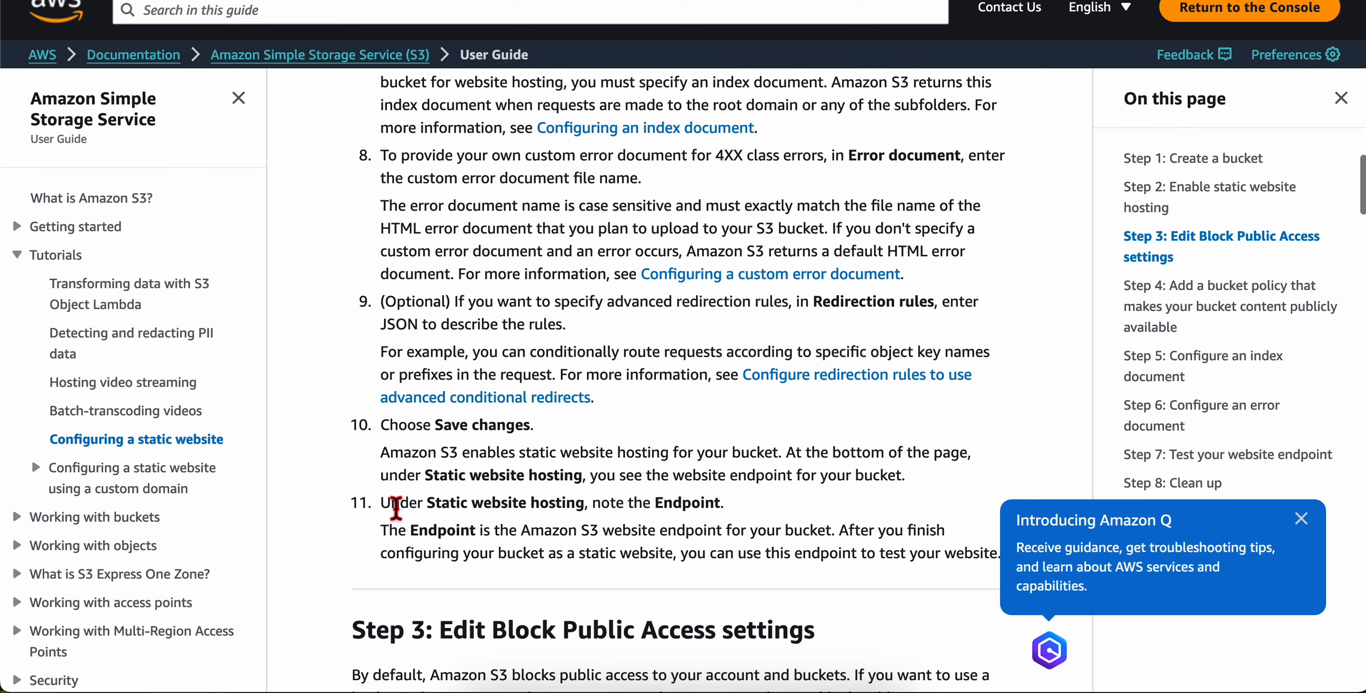
drag(396, 509, 697, 552)
scroll(697, 552, down, 1)
- Save the static website hosting changes and locate the bucket website endpoint in the bucket's properties
key(ctrl+Right)
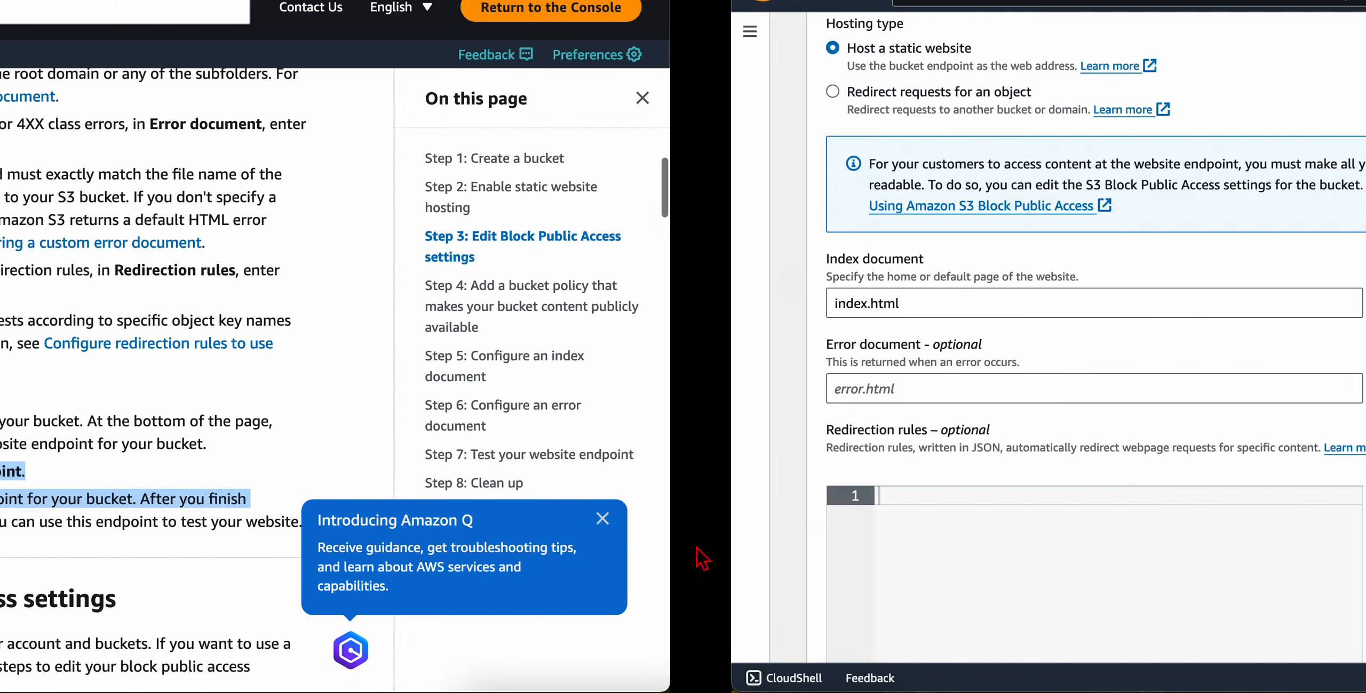
scroll(581, 522, down, 9)
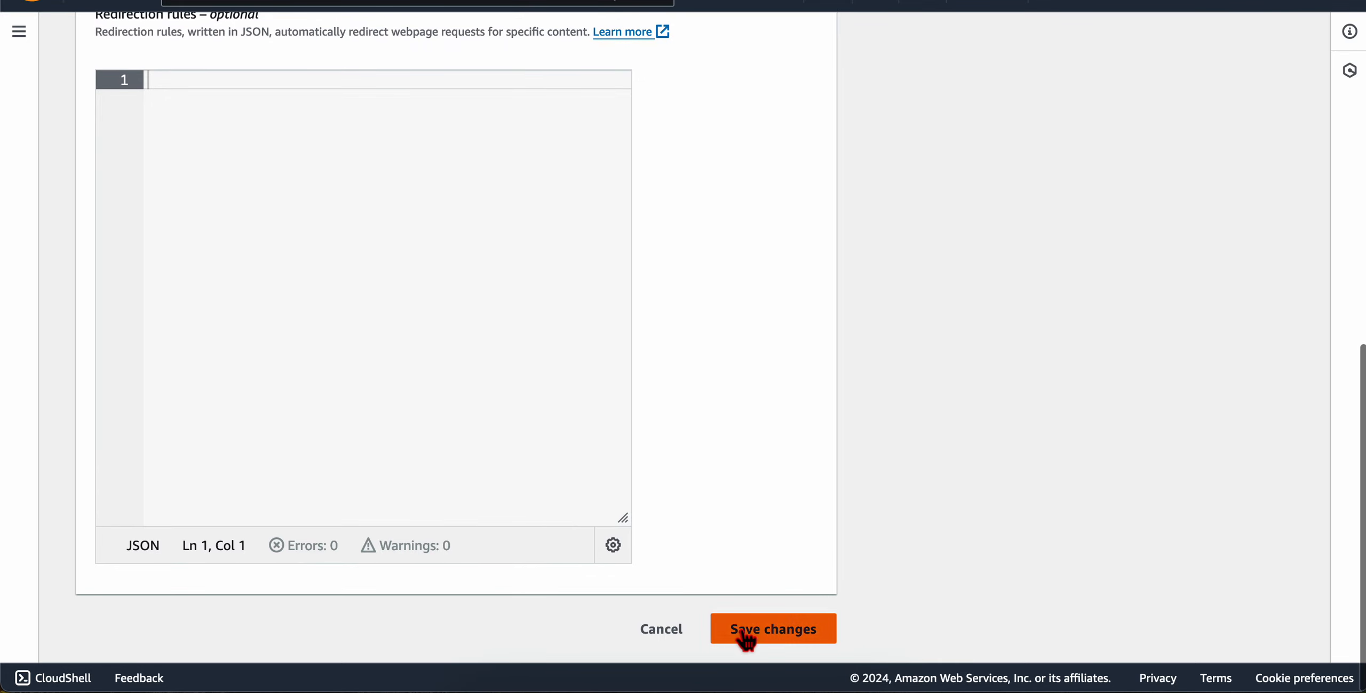
click(745, 635)
scroll(640, 507, down, 20)
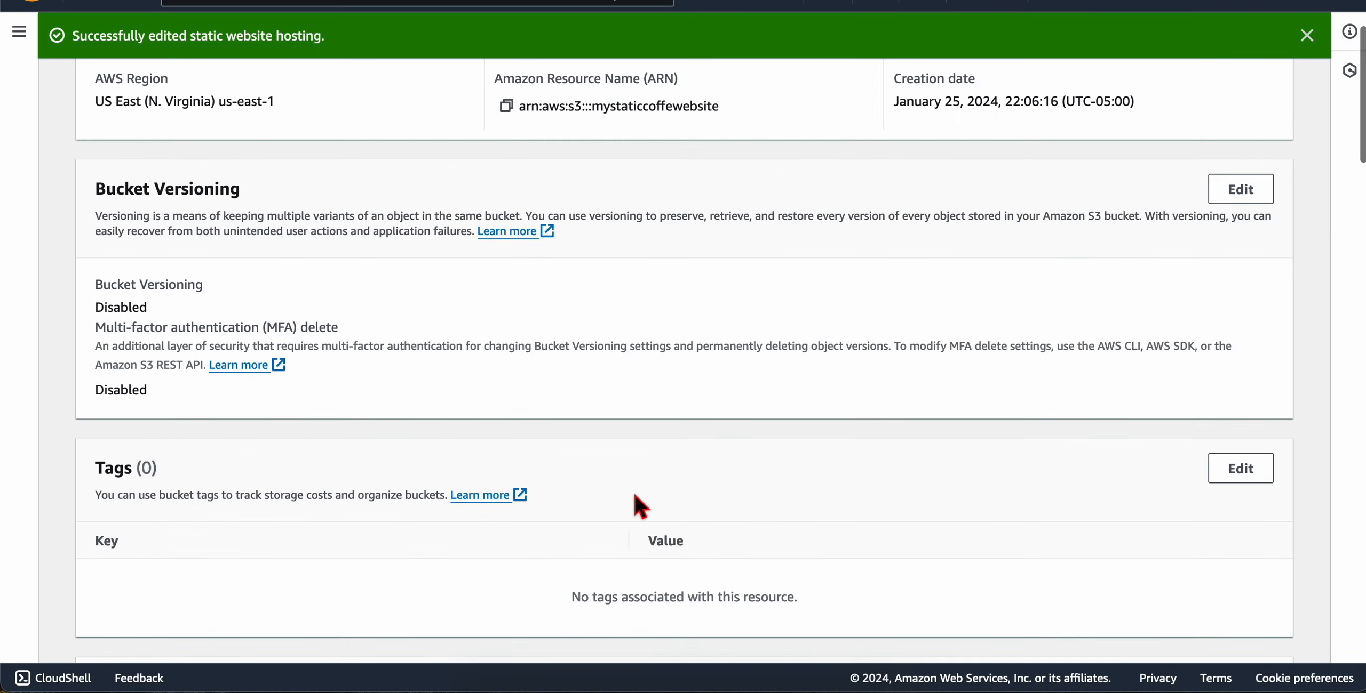
scroll(635, 496, down, 8)
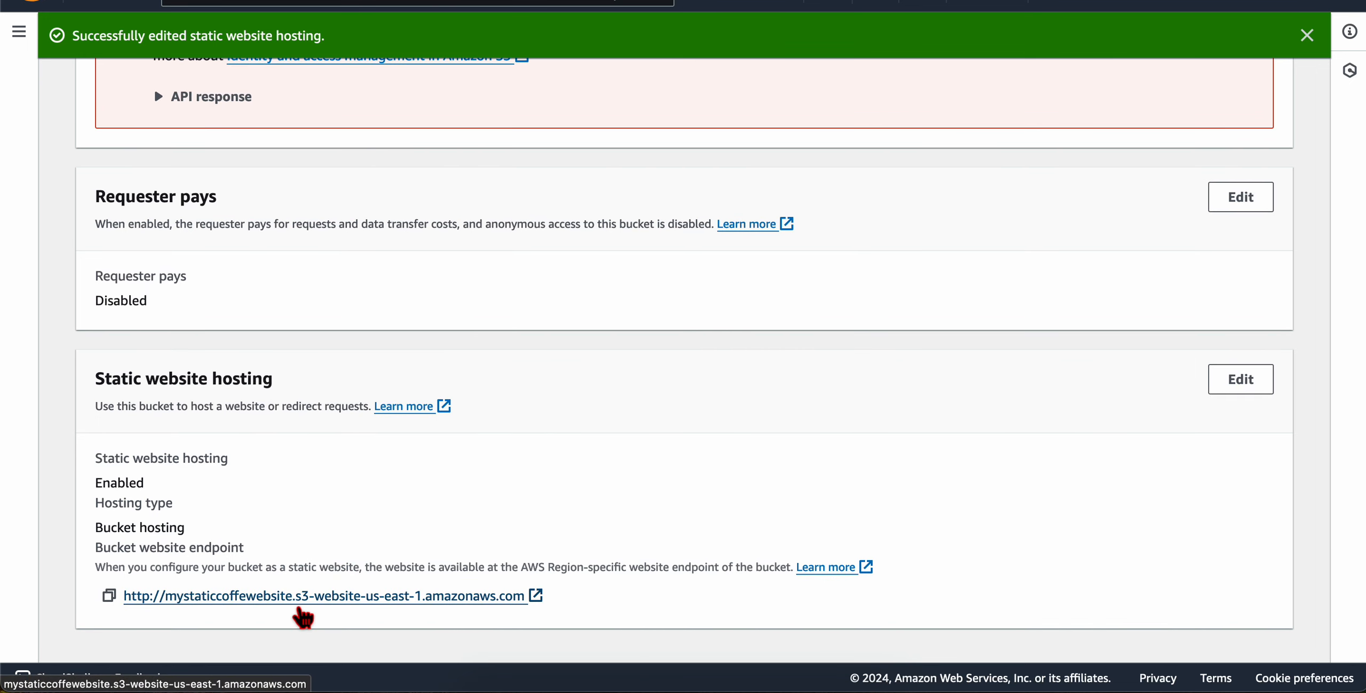
- Review the guide's note on using the website endpoint for testing, just before Step 3 on Block Public Access settings
key(ctrl+Tab)
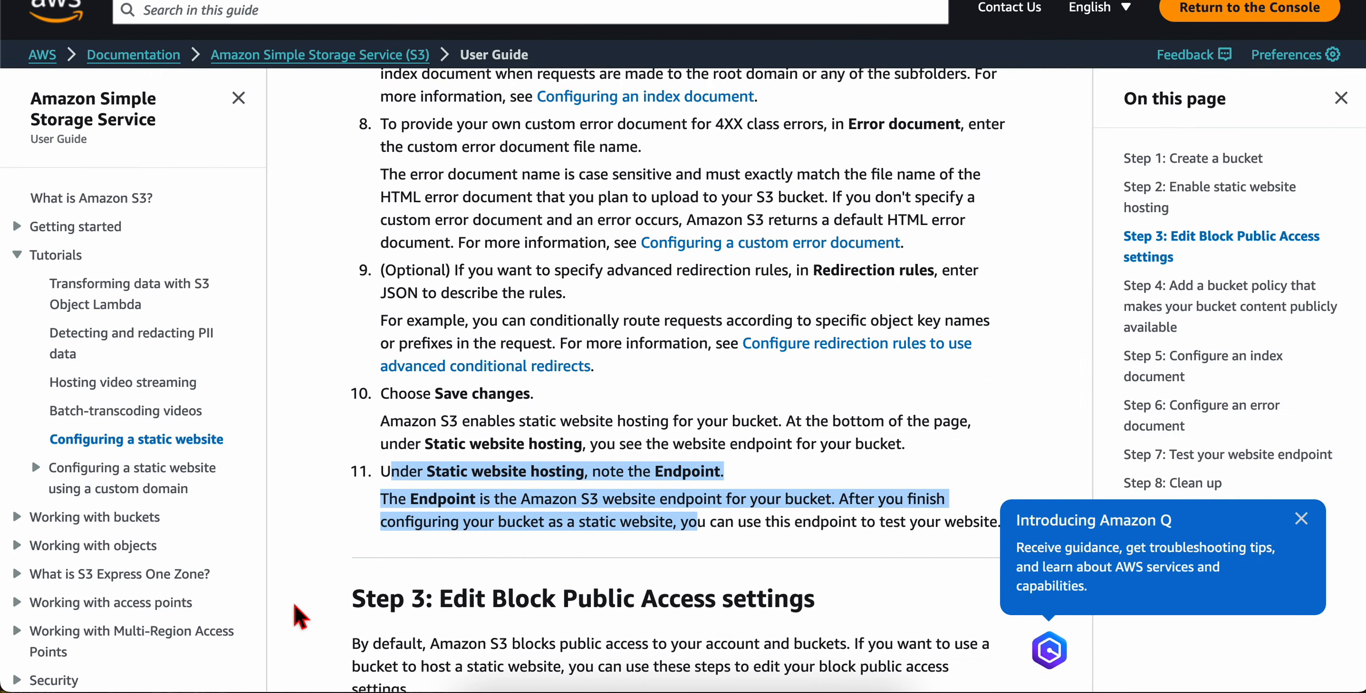
scroll(470, 498, down, 3)
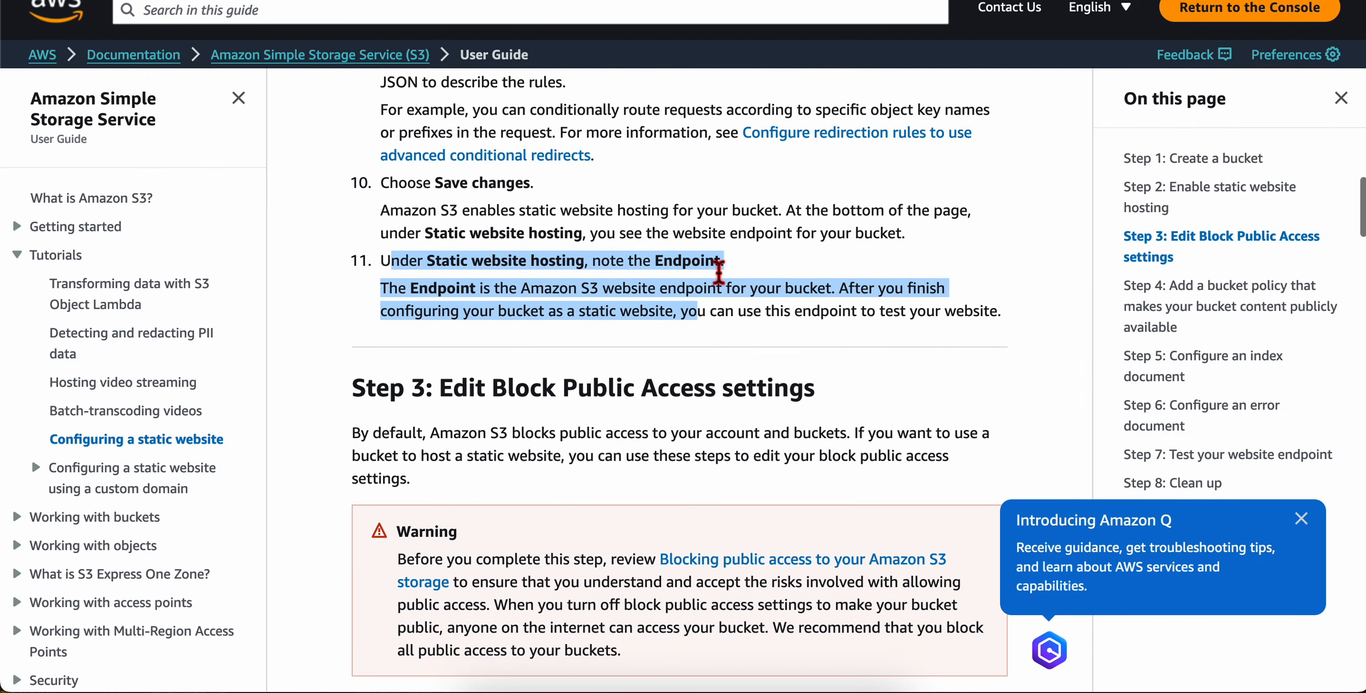
click(645, 288)
drag(424, 263, 658, 264)
click(529, 272)
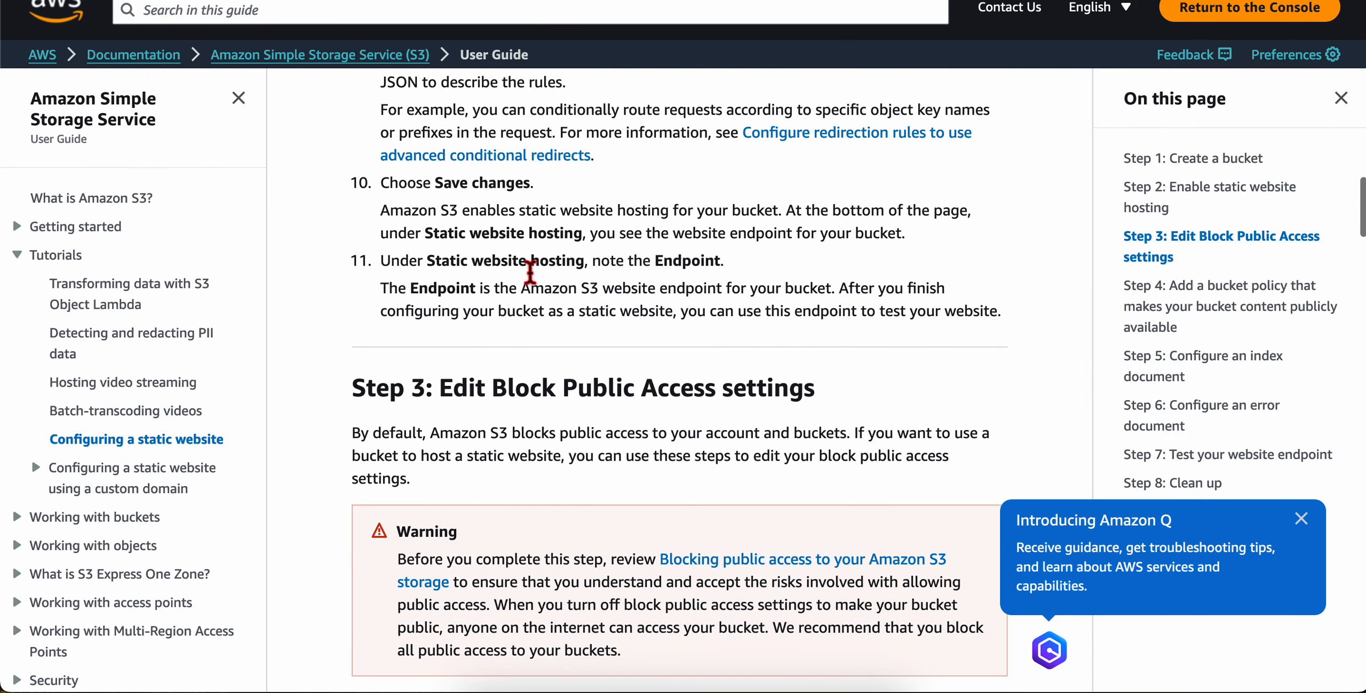
drag(414, 271, 947, 312)
click(567, 265)
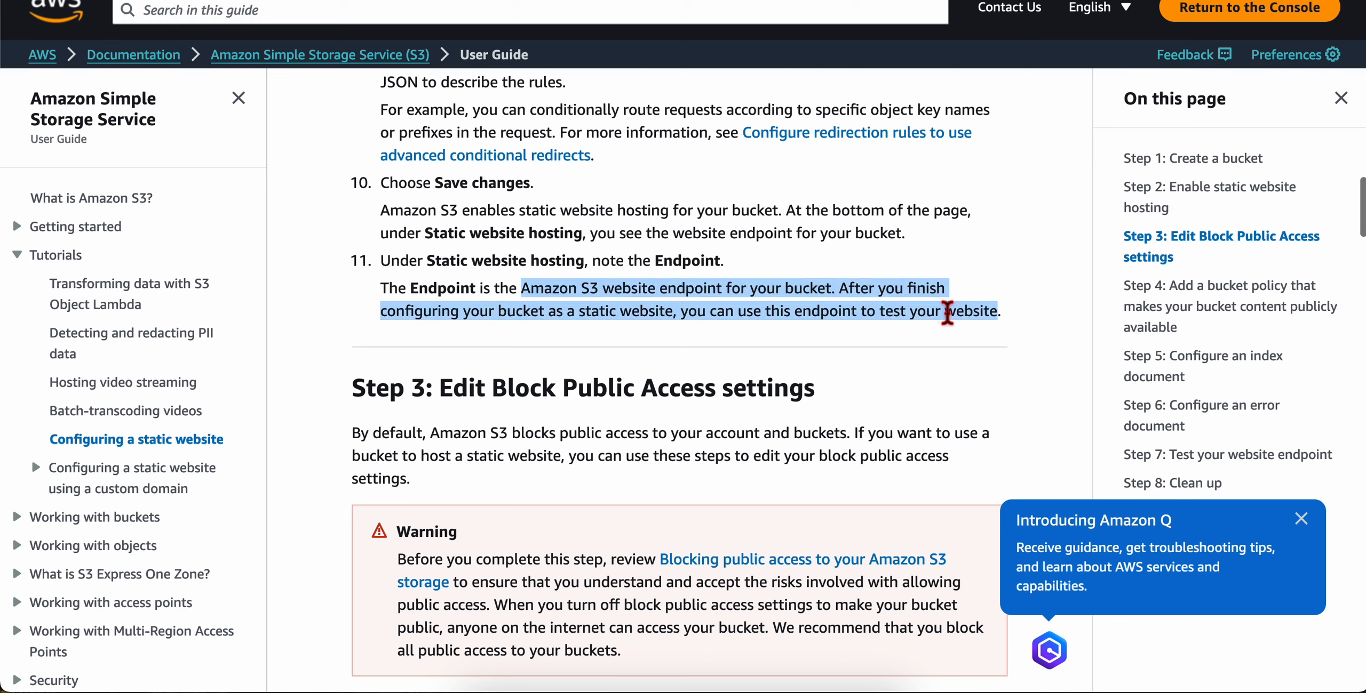
click(946, 313)
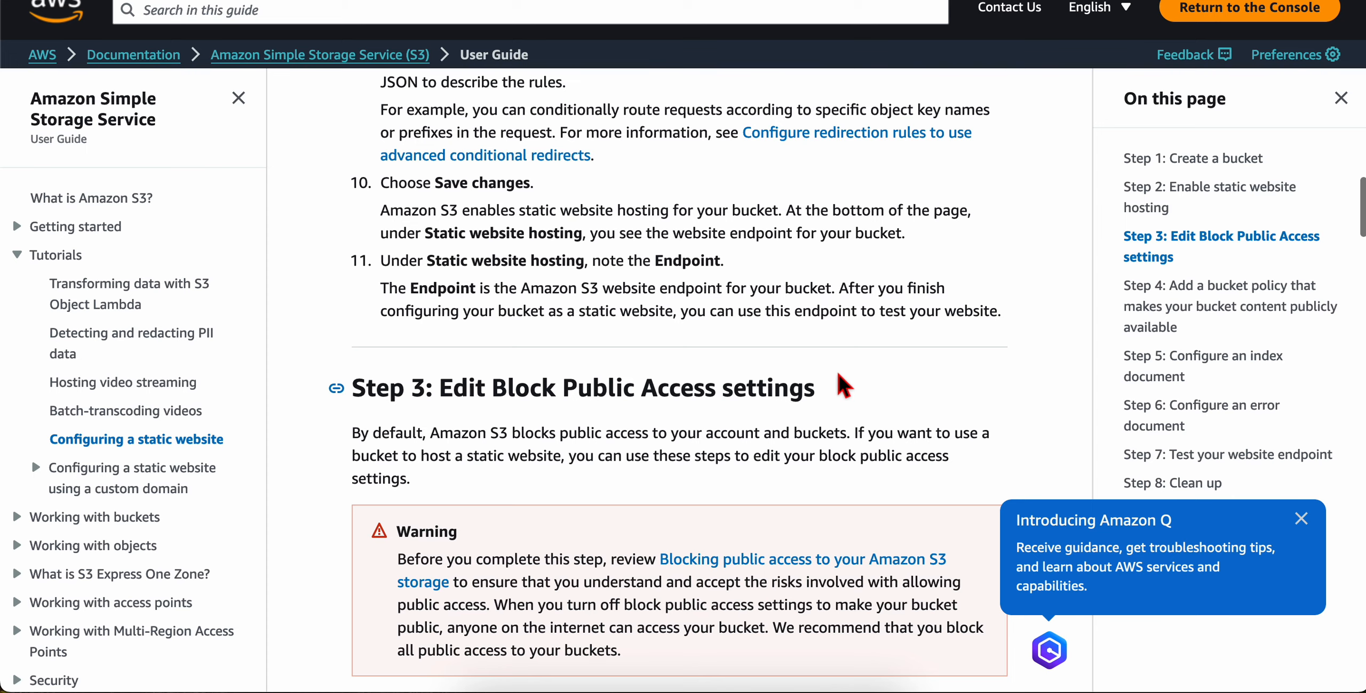
- Return to the lab instructions and review Task 2's item on enabling static website hosting and its index document tip
key(ctrl+Right)
key(ctrl+Left)
key(ctrl+Left)
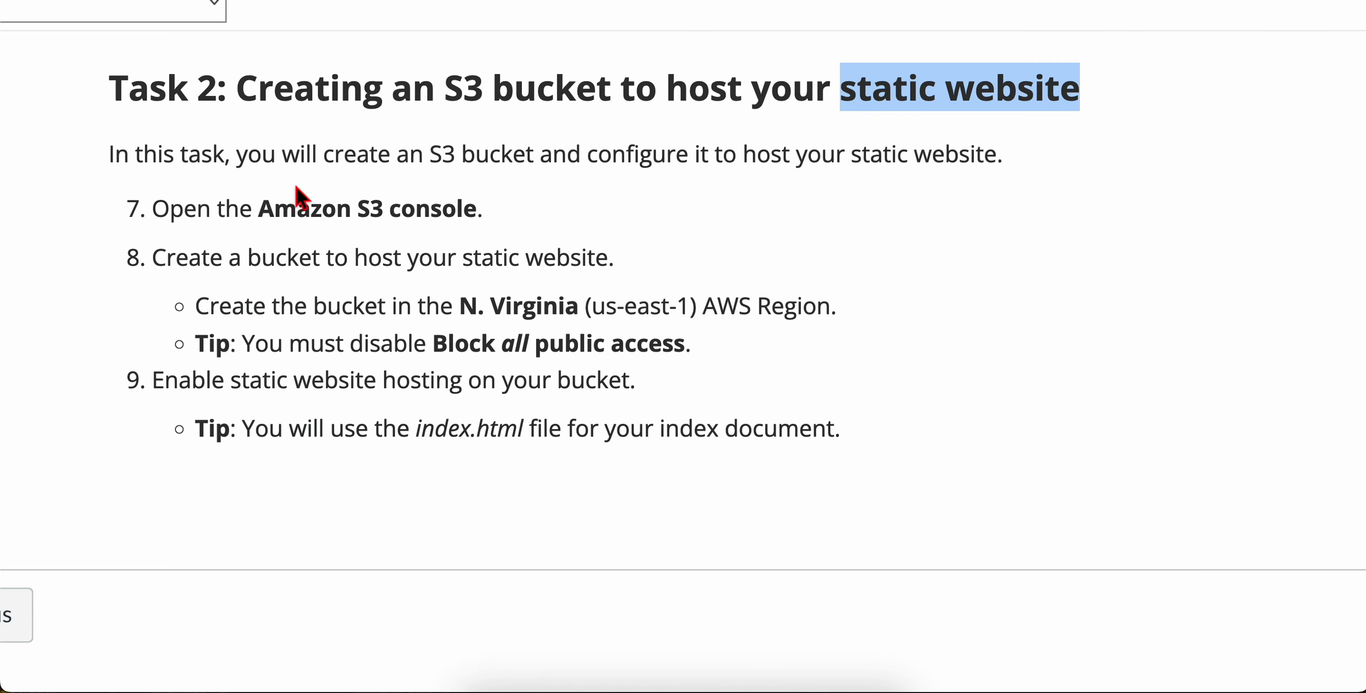
scroll(320, 448, down, 2)
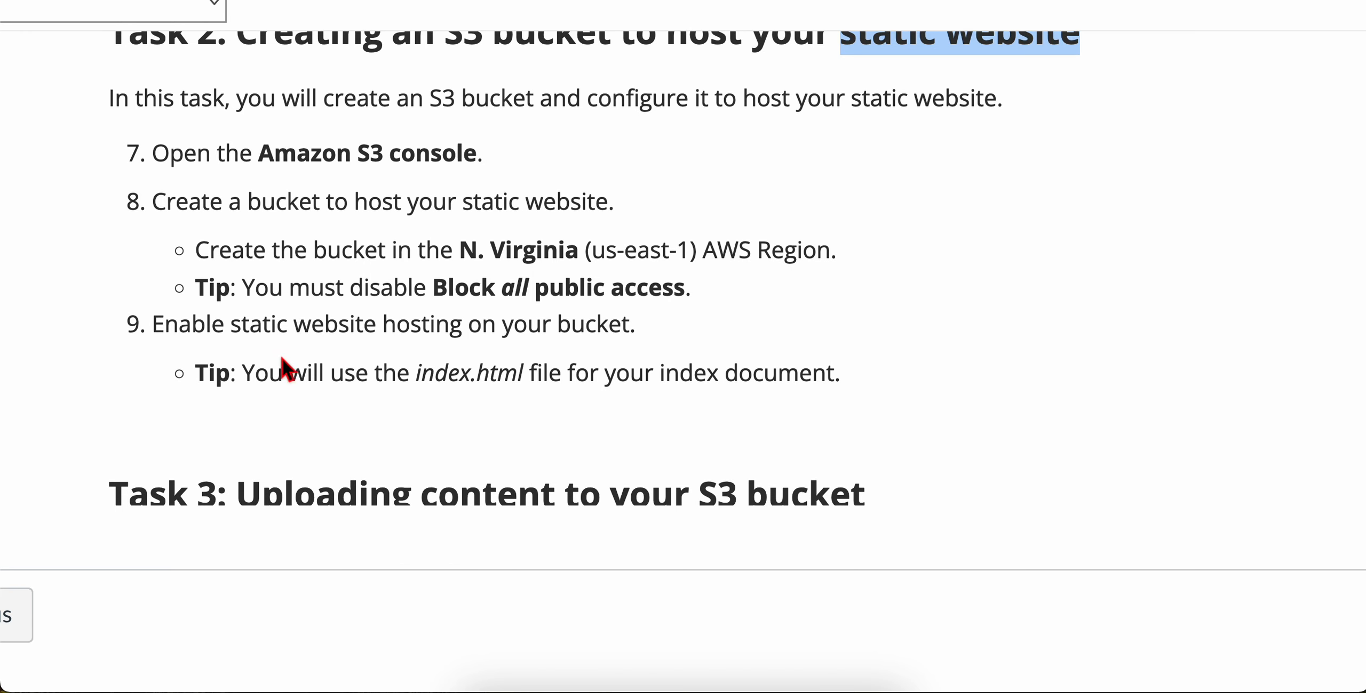
drag(167, 331, 627, 330)
click(502, 359)
drag(277, 387, 790, 387)
click(582, 387)
click(789, 387)
- Read the lab's Task 3 instructions on uploading the static website content to the S3 bucket
scroll(487, 427, down, 5)
scroll(486, 421, down, 2)
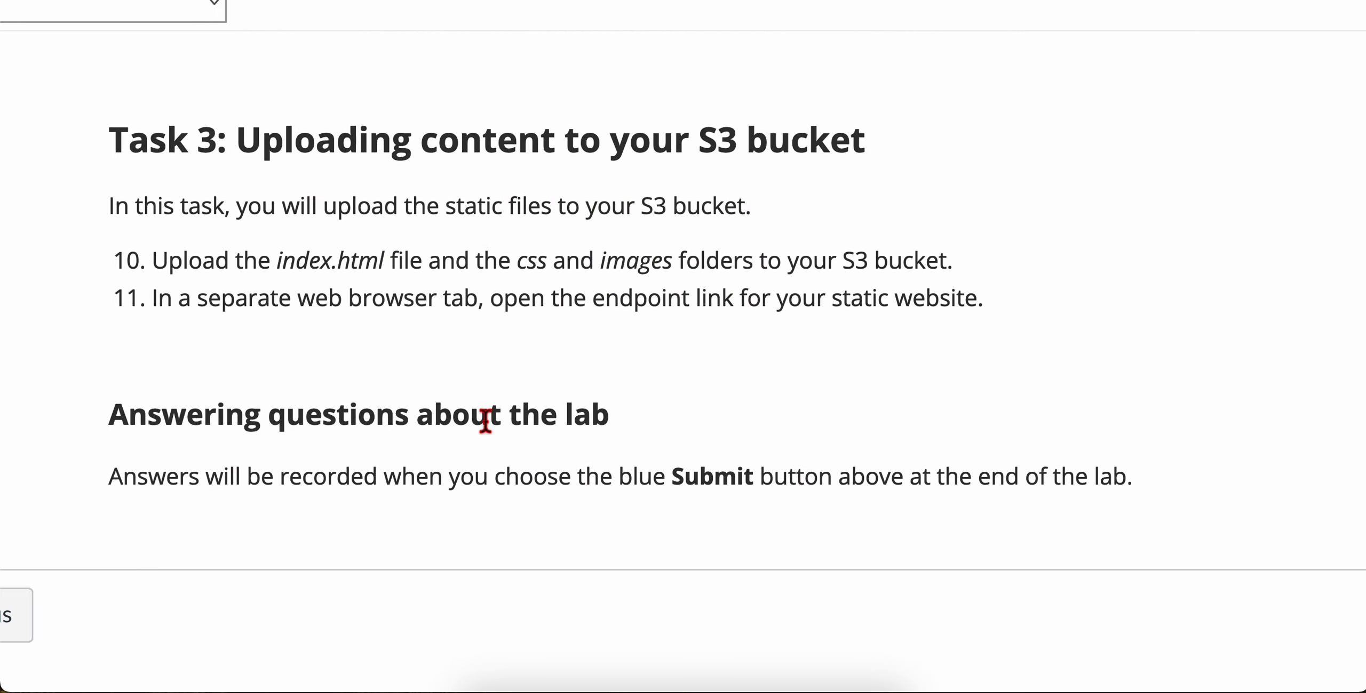
drag(237, 144, 765, 144)
click(393, 204)
scroll(235, 240, down, 1)
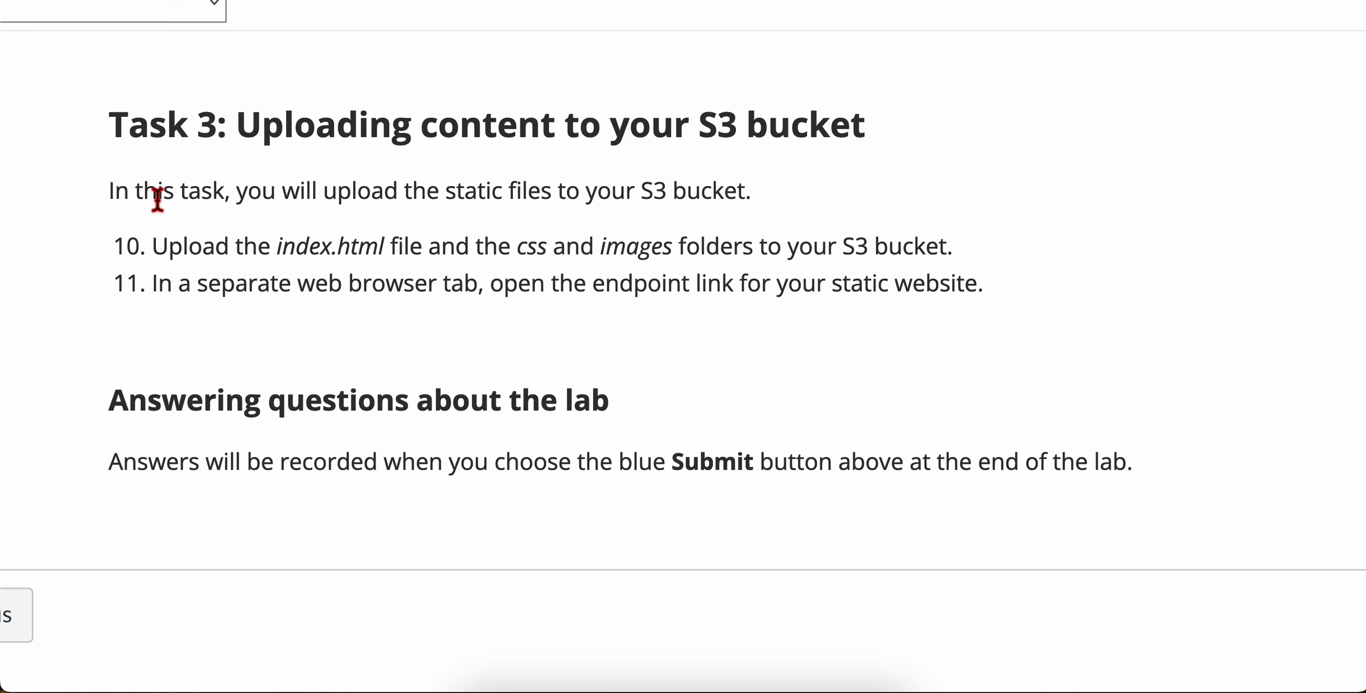
drag(155, 193, 721, 209)
click(721, 209)
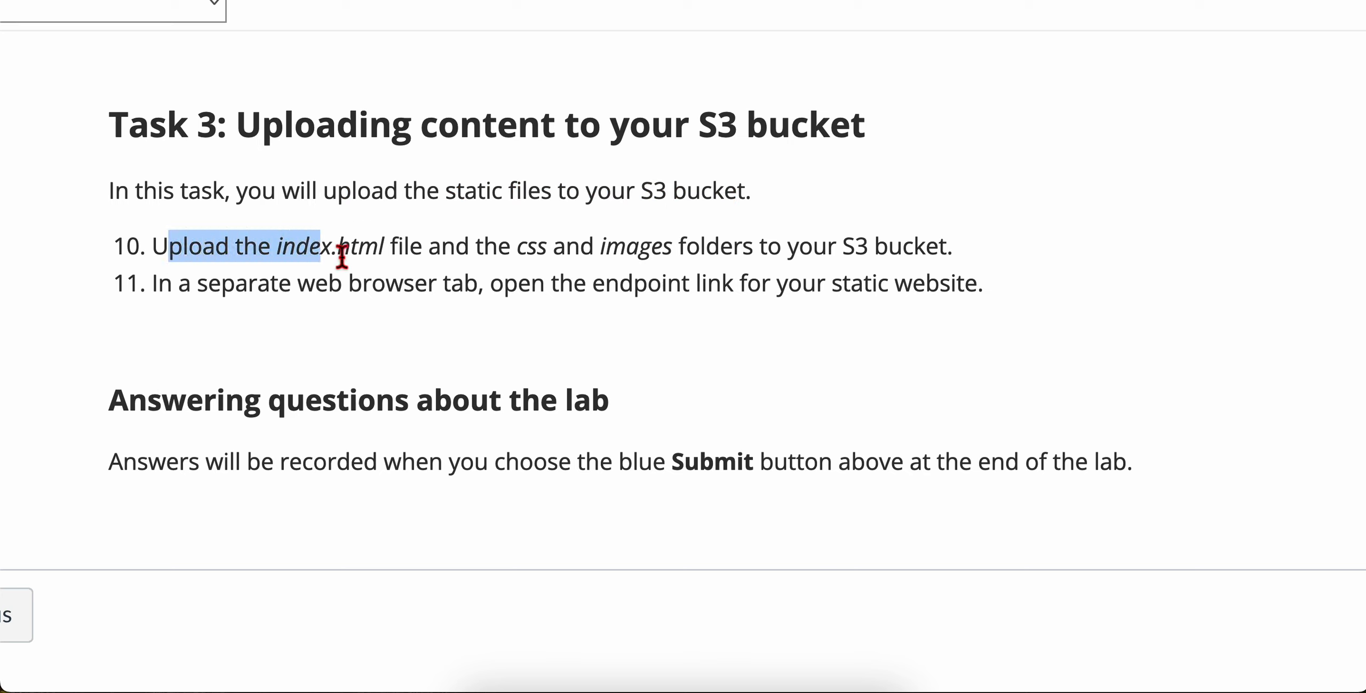